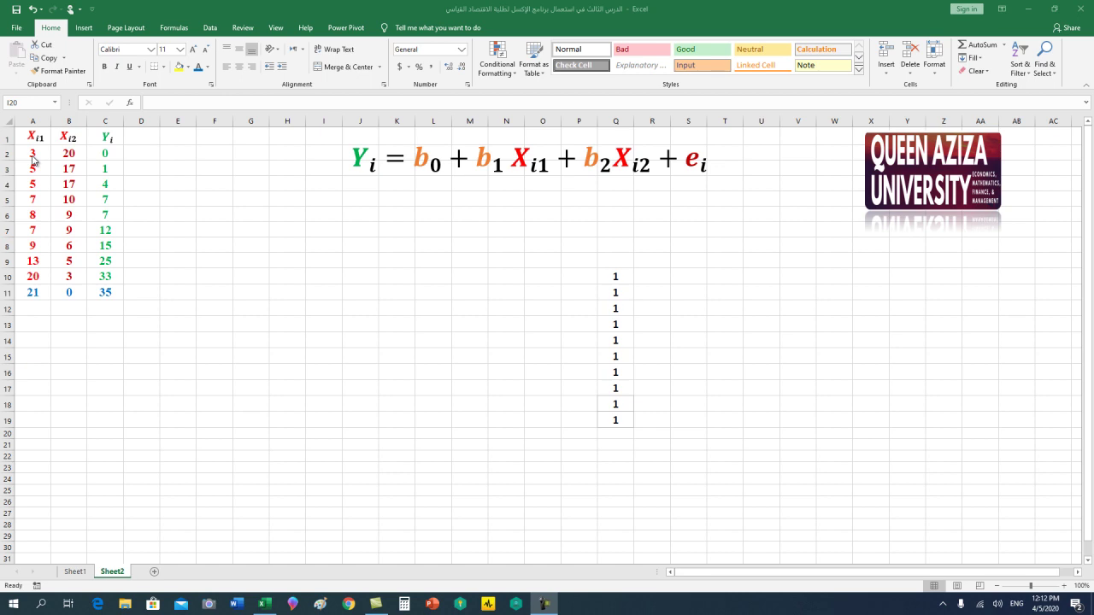
Step: Copy the Xi1 and Xi2 values from A2:B11 and paste them into R10:S19
left_click(31, 156)
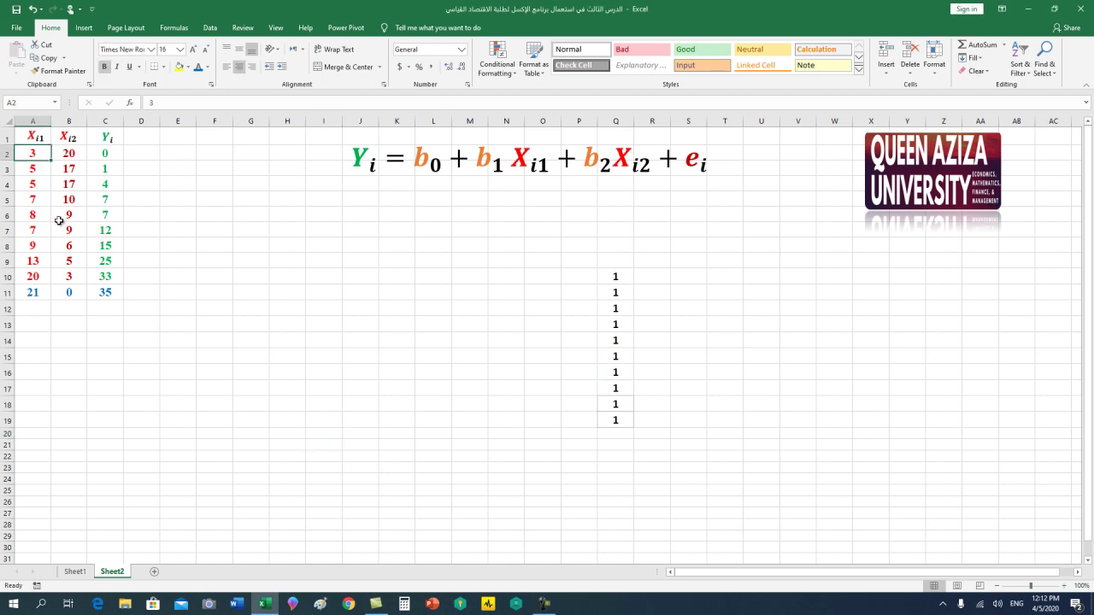
key("shift+Right")
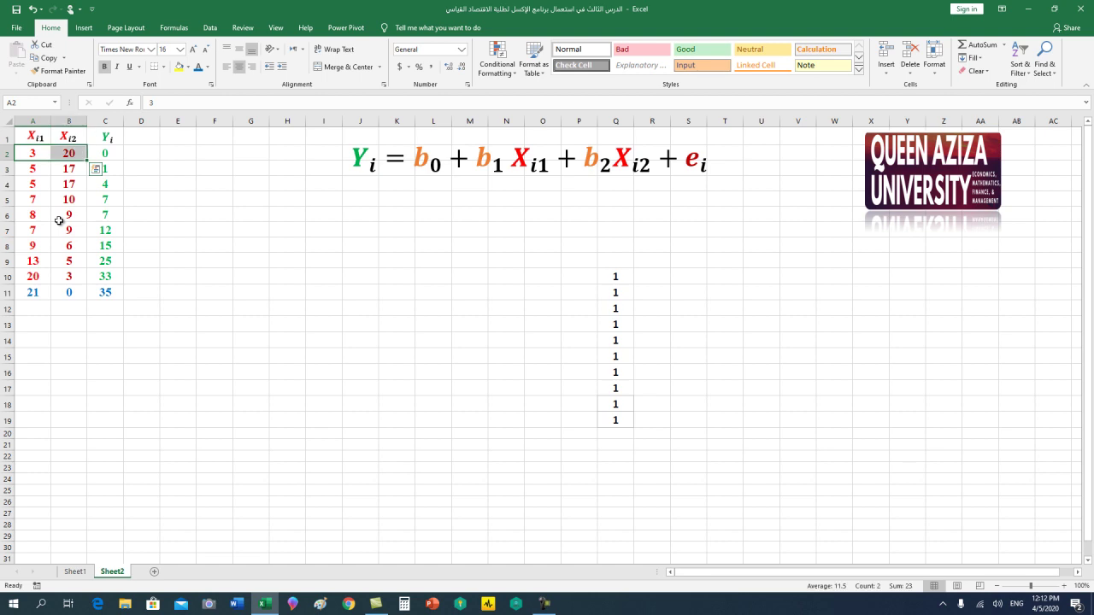
left_click_drag(47, 154, 56, 288)
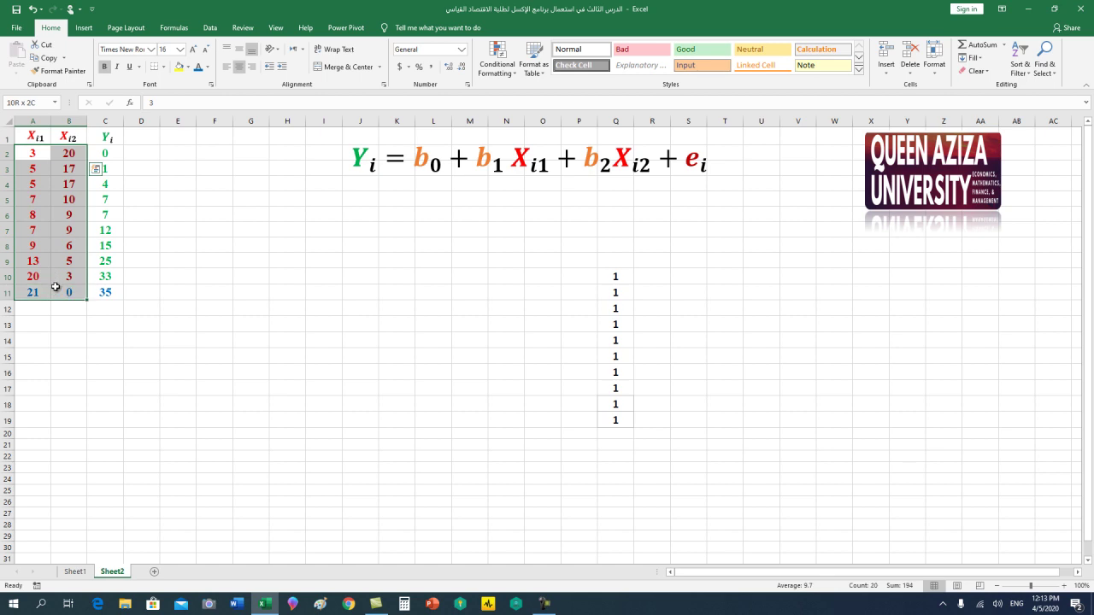
left_click_drag(55, 287, 56, 289)
left_click_drag(657, 280, 673, 287)
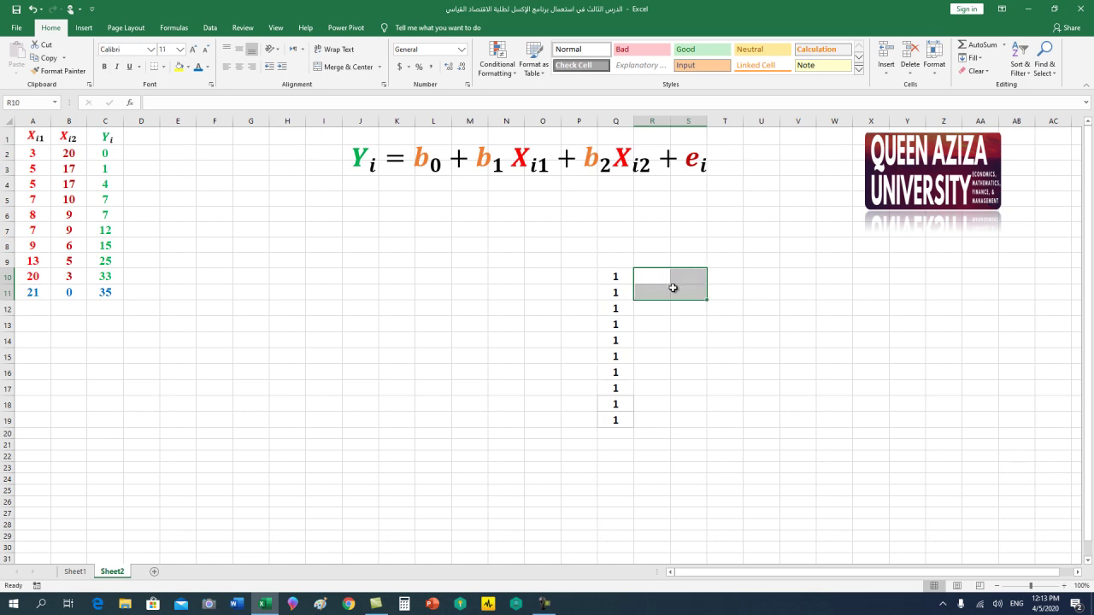
left_click(47, 155)
left_click_drag(47, 154, 73, 293)
key("ctrl+c")
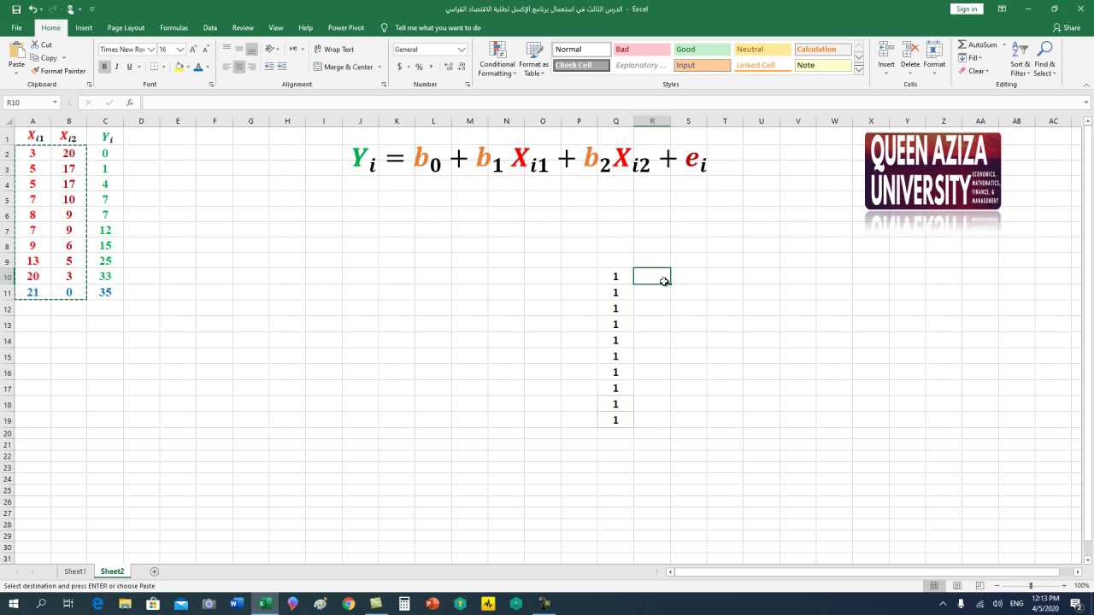
left_click_drag(647, 276, 673, 284)
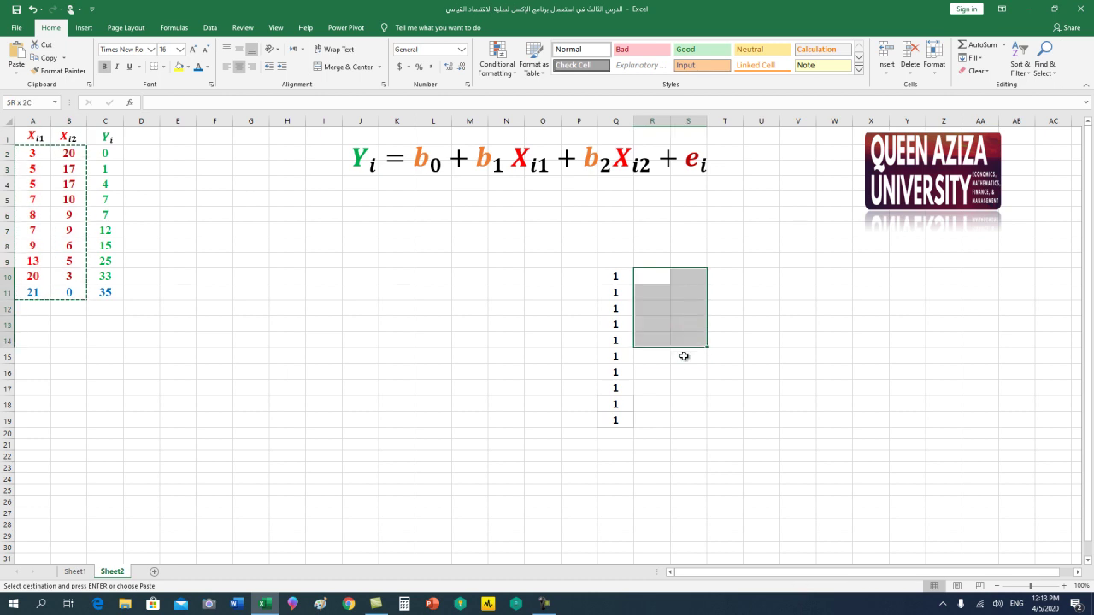
left_click_drag(674, 284, 688, 413)
key("ctrl+v")
left_click(449, 477)
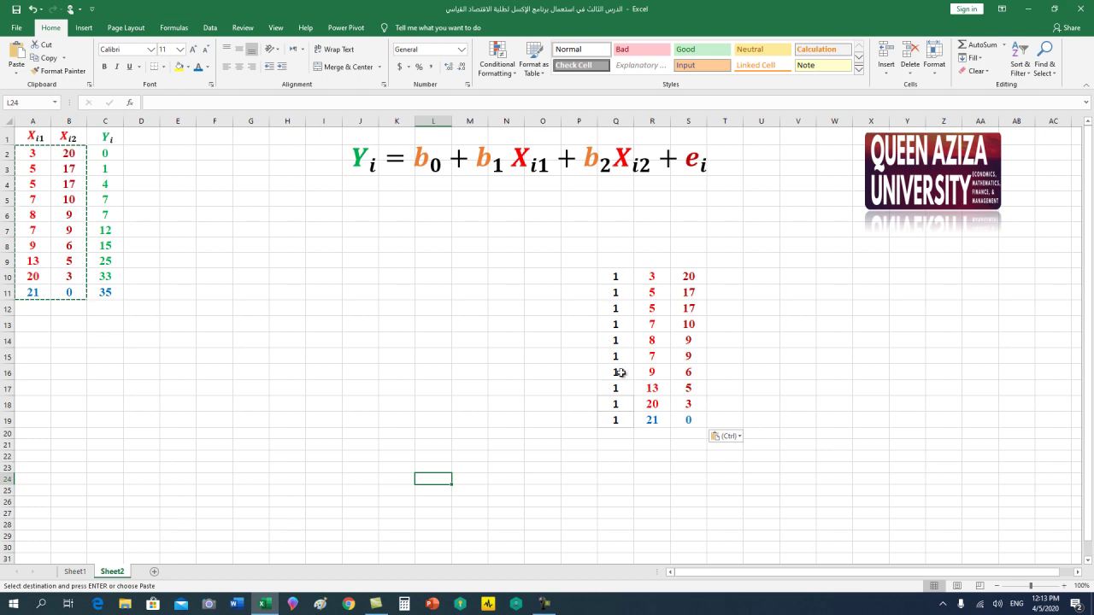
Step: Add an 'X' heading merged and centred across Q9:S9
left_click(639, 259)
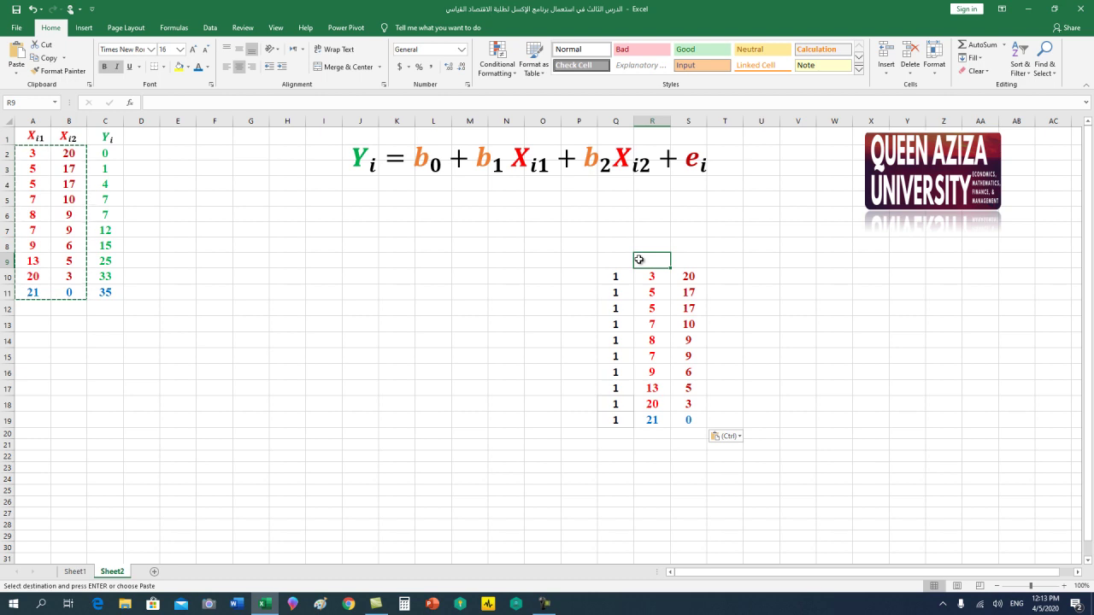
key("Escape")
type("X")
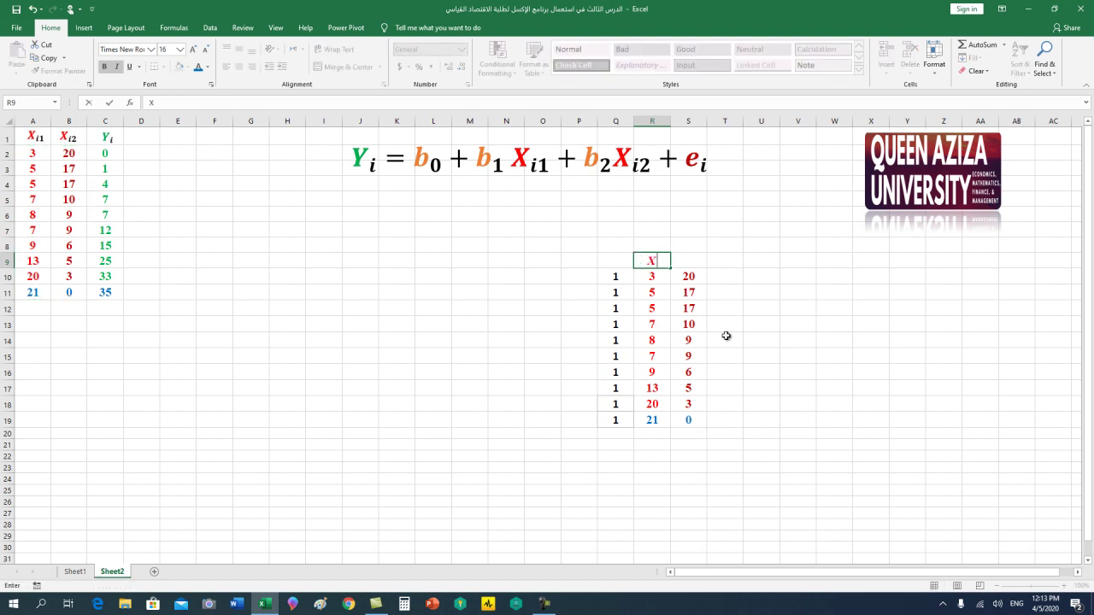
left_click_drag(700, 257, 630, 262)
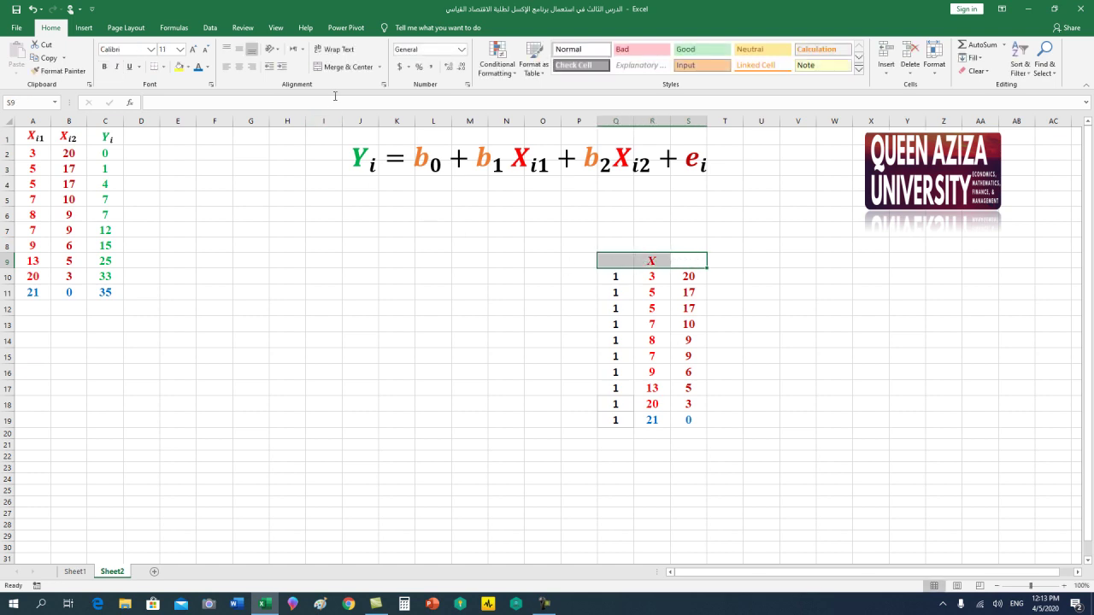
left_click(349, 72)
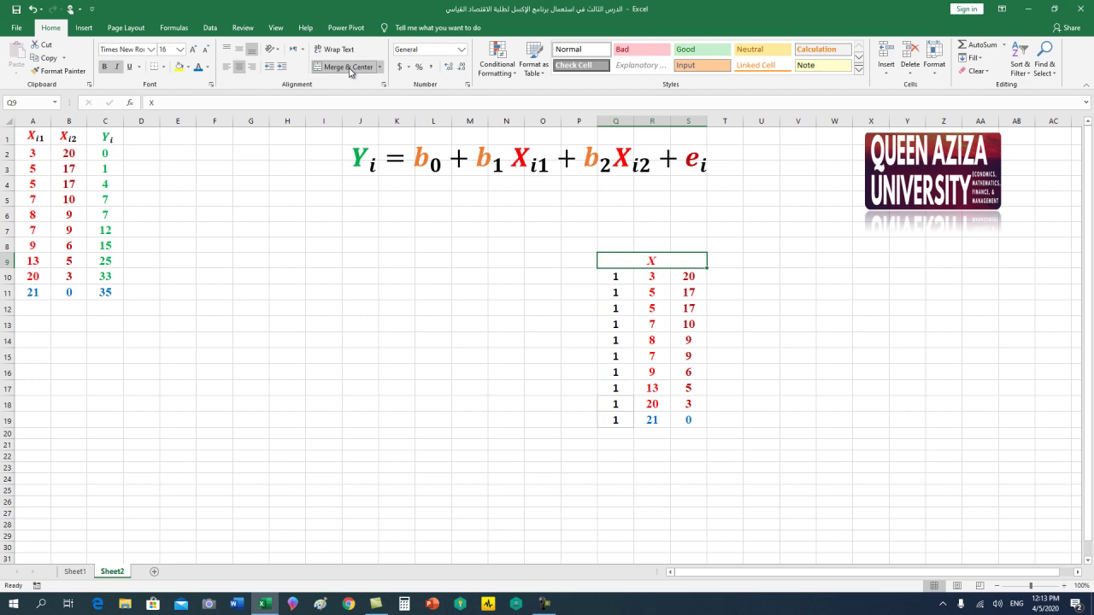
left_click(504, 260)
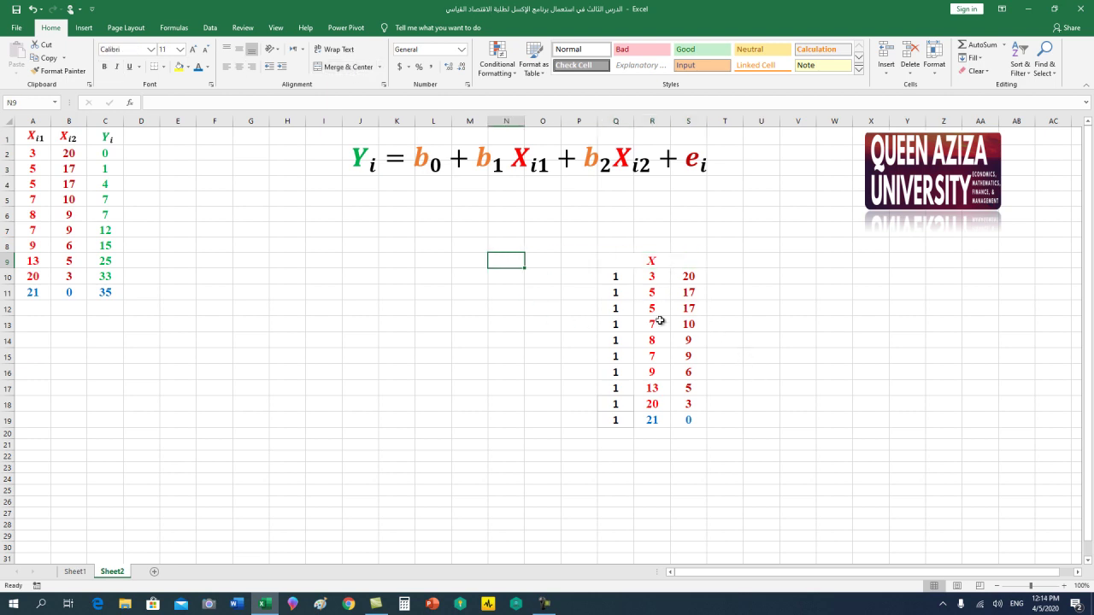
Step: Put an outside border around the X matrix Q10:S19
left_click_drag(703, 276, 626, 416)
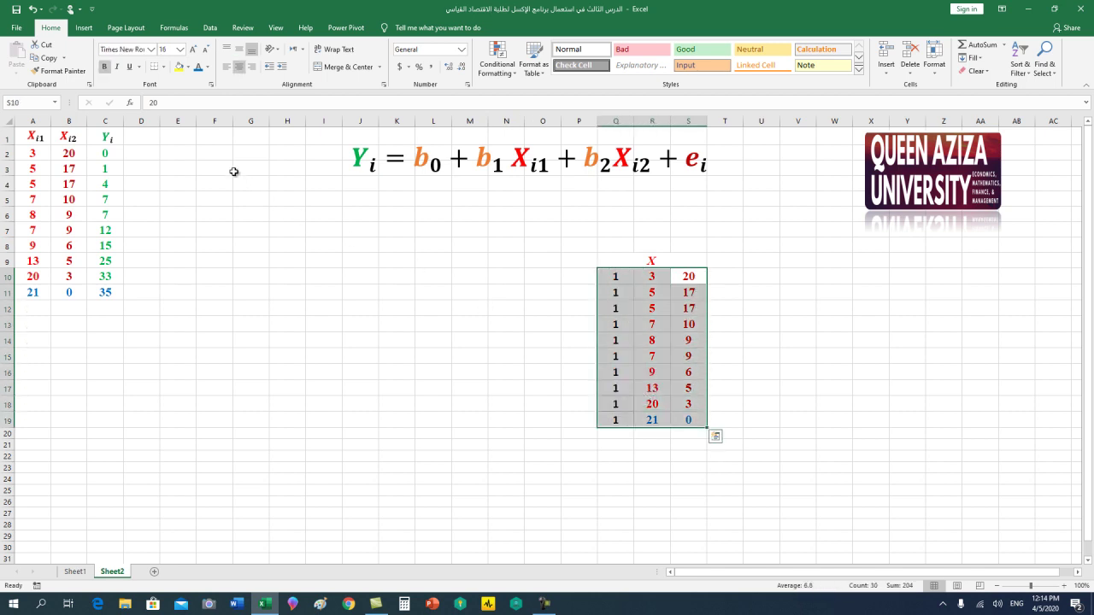
left_click(163, 67)
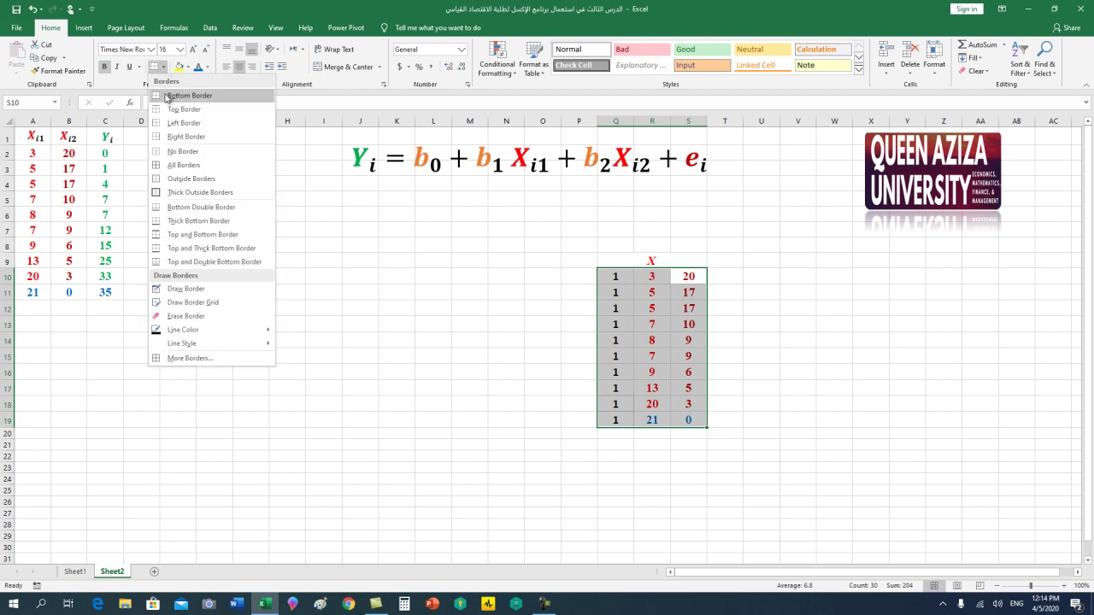
left_click(163, 181)
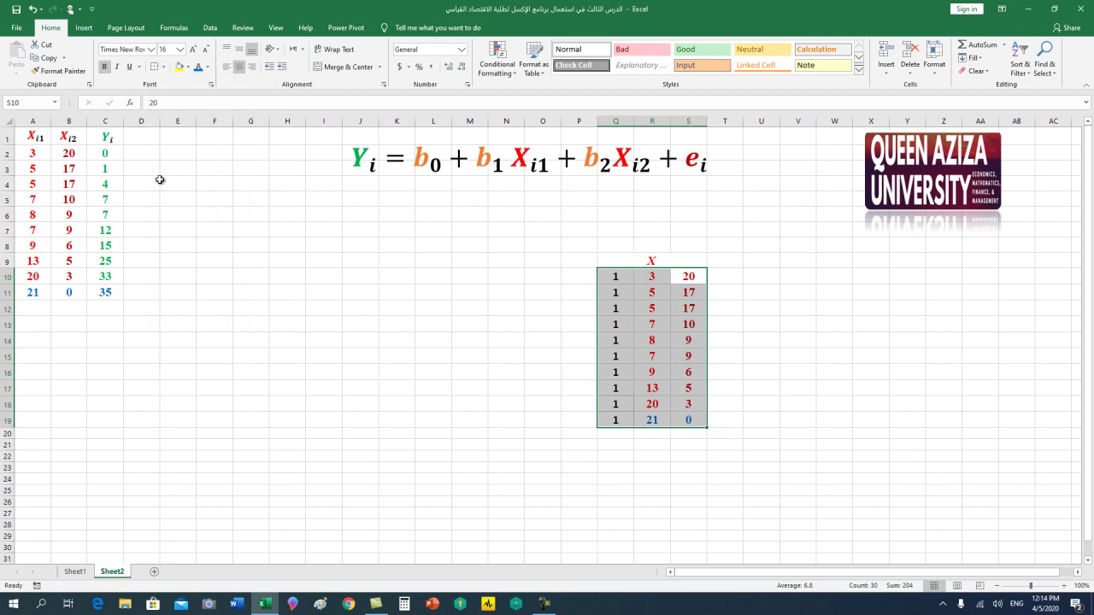
left_click(363, 351)
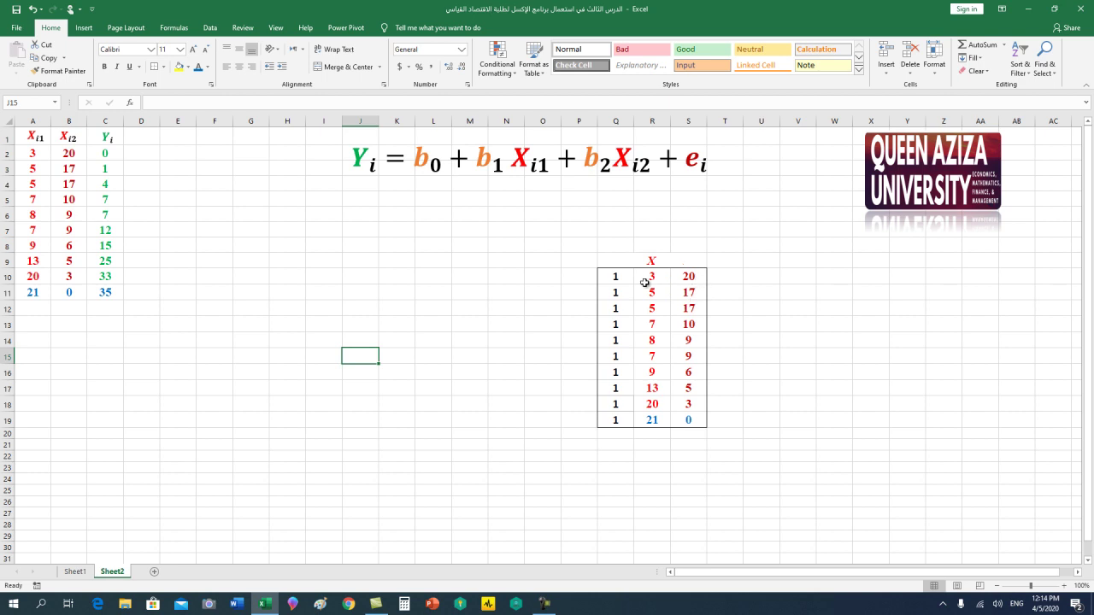
Step: Copy the X matrix Q10:S19 and select F12 as the paste destination
left_click_drag(619, 274, 674, 311)
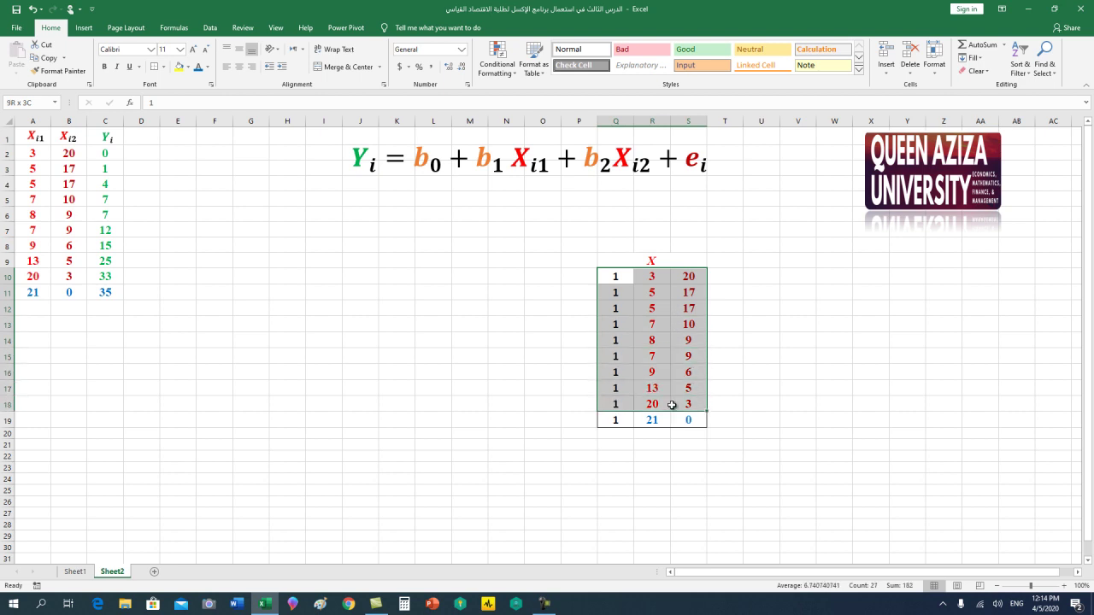
left_click_drag(673, 311, 671, 418)
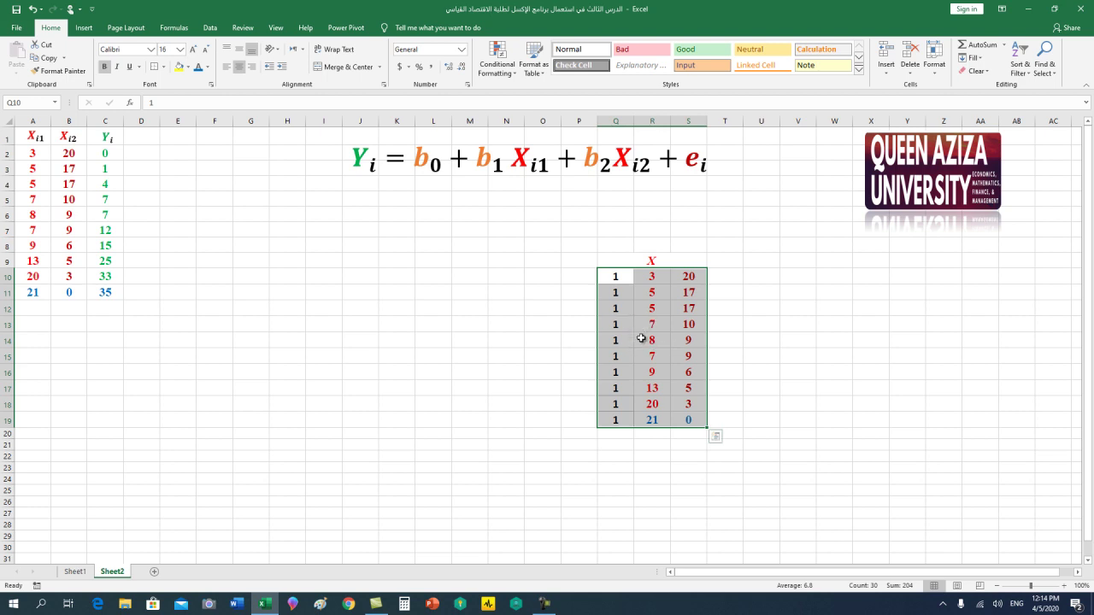
key("ctrl+c")
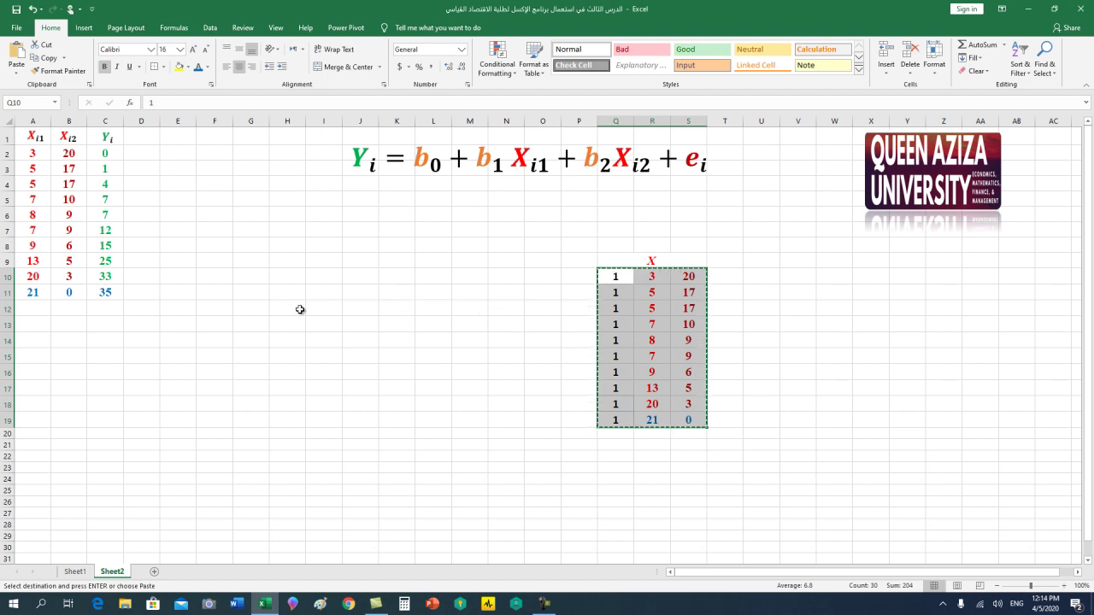
left_click_drag(218, 313, 213, 338)
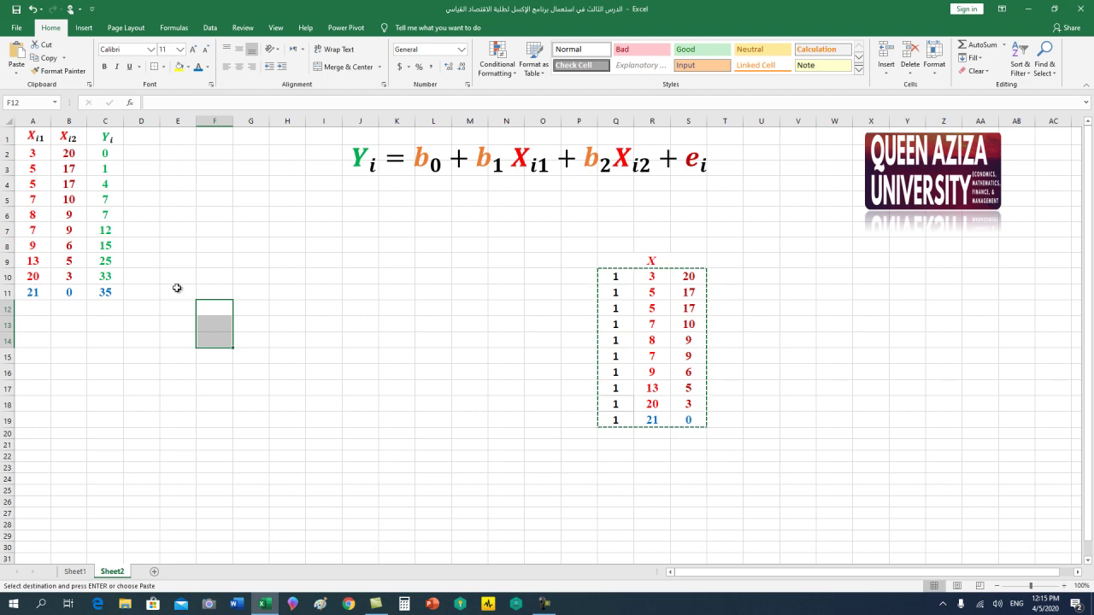
Step: Paste the copied X matrix transposed into F12:O14 as three rows
left_click(17, 79)
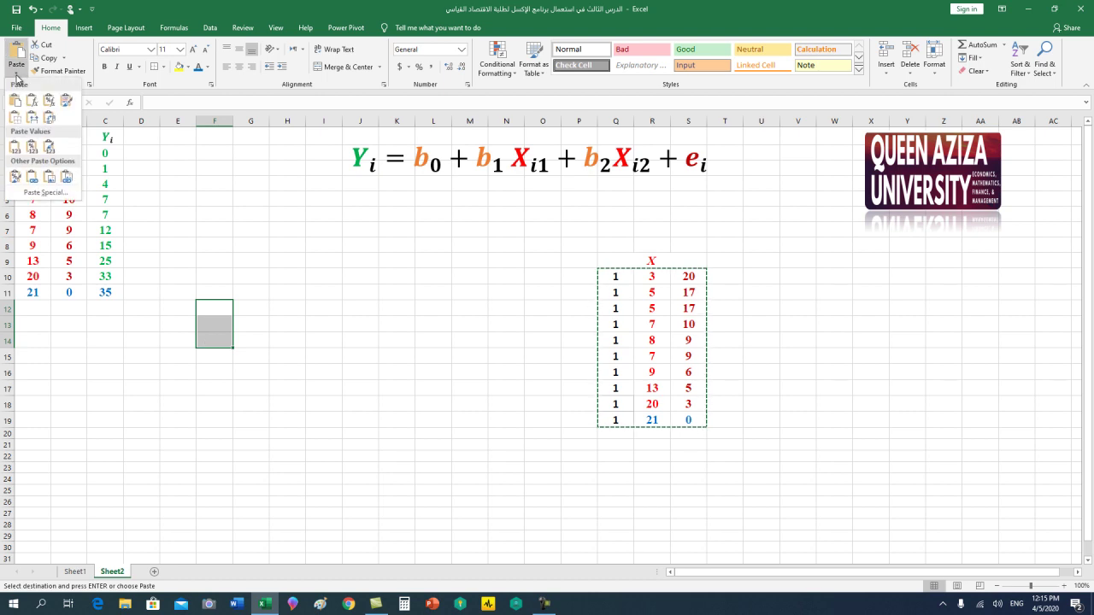
left_click(54, 122)
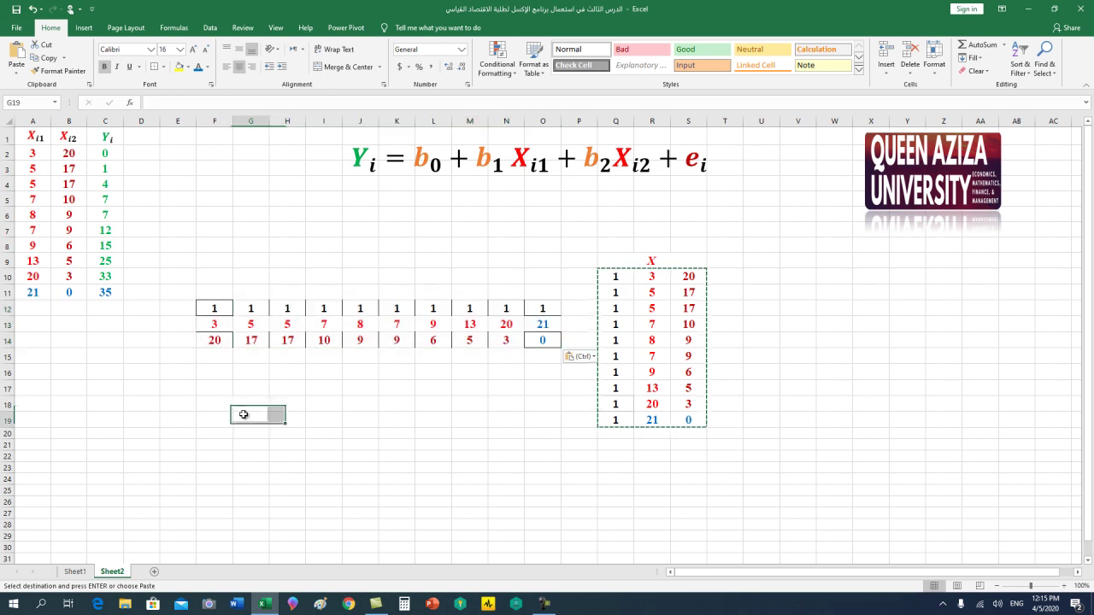
mouse_move(212, 308)
left_mouse_down()
mouse_move(219, 326)
mouse_move(526, 341)
left_mouse_up()
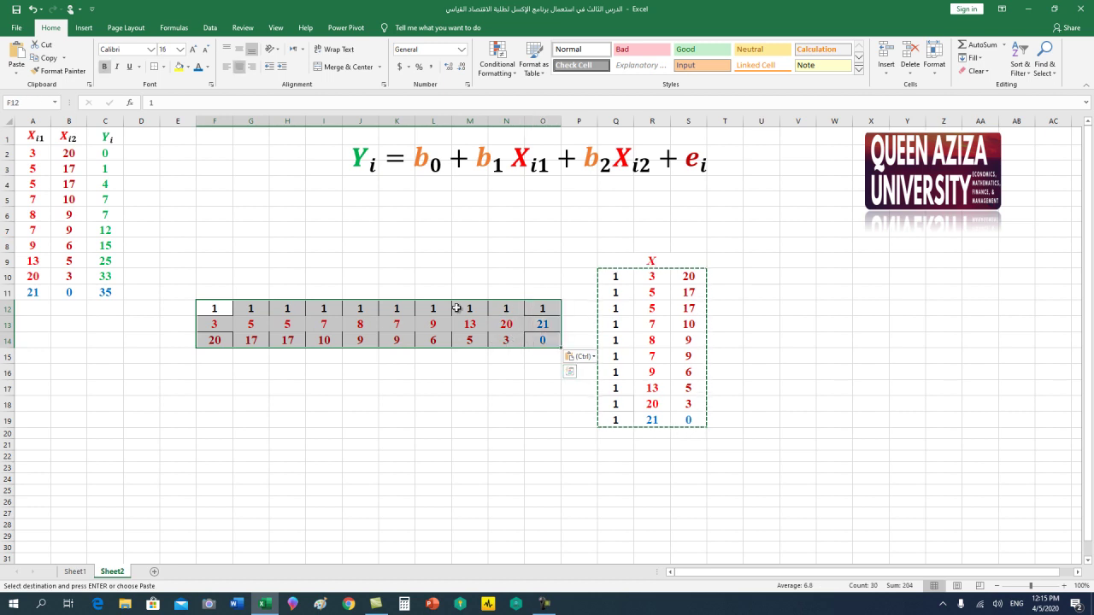
left_click(175, 324)
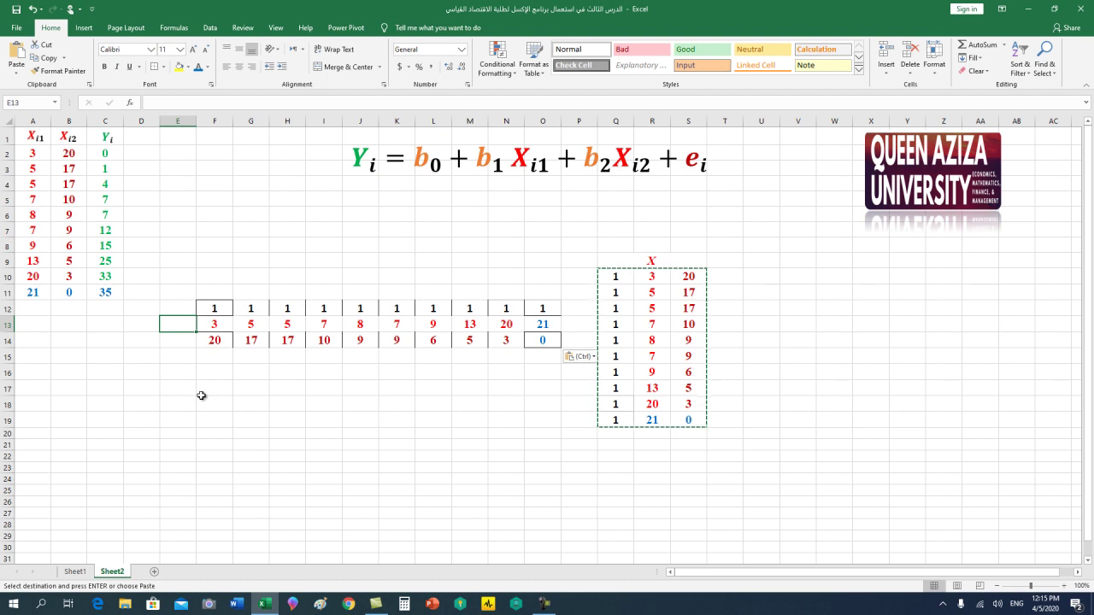
Step: Label the transposed block with a merged E12:E14 cell reading X' = in large bold red
type("x")
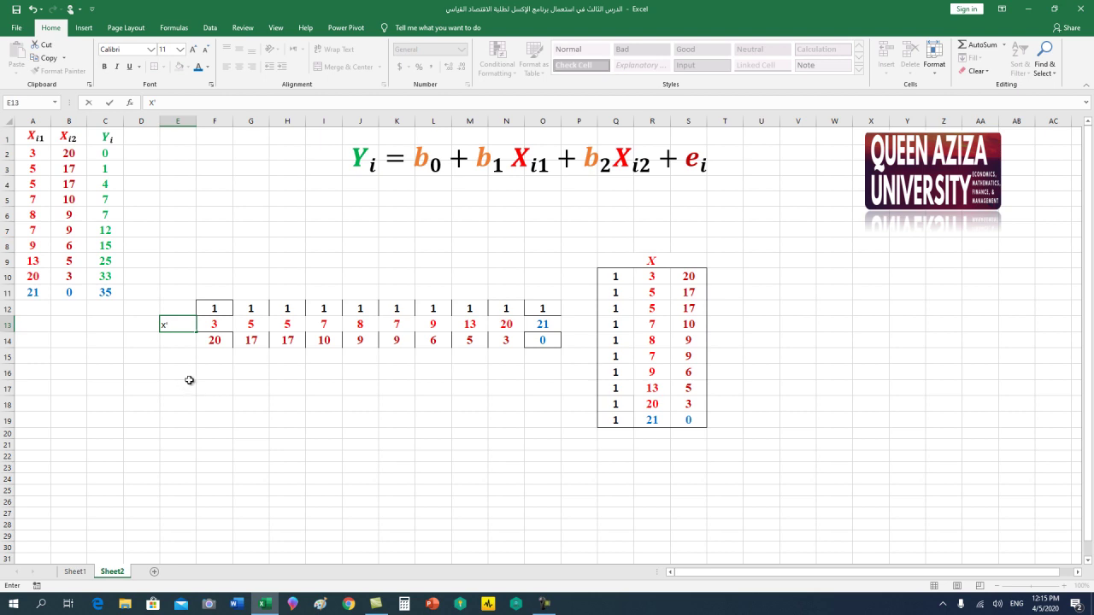
left_click_drag(189, 307, 184, 340)
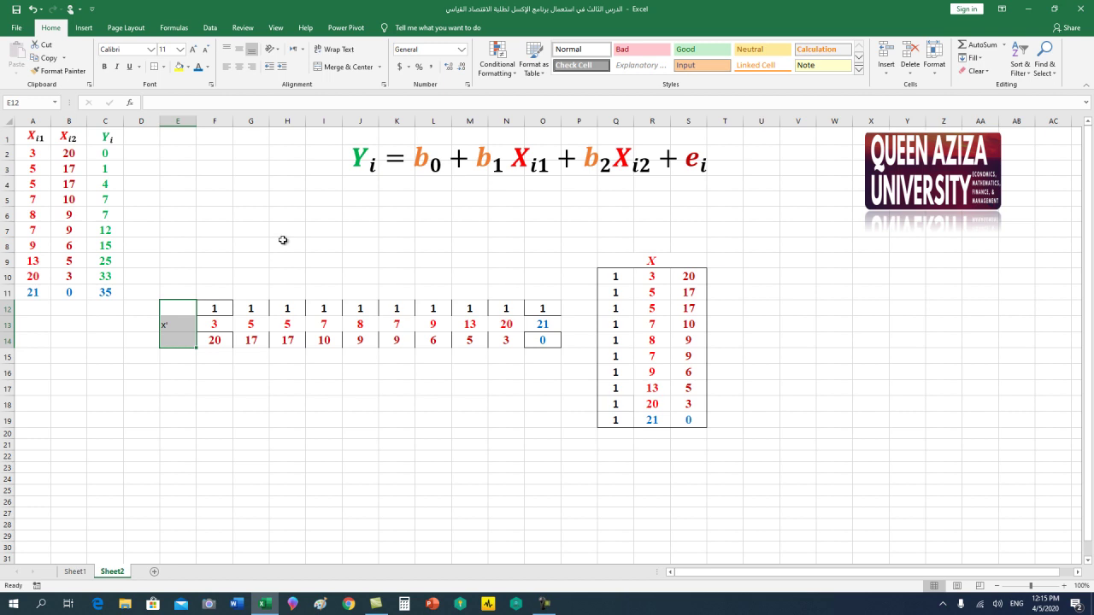
left_click(347, 68)
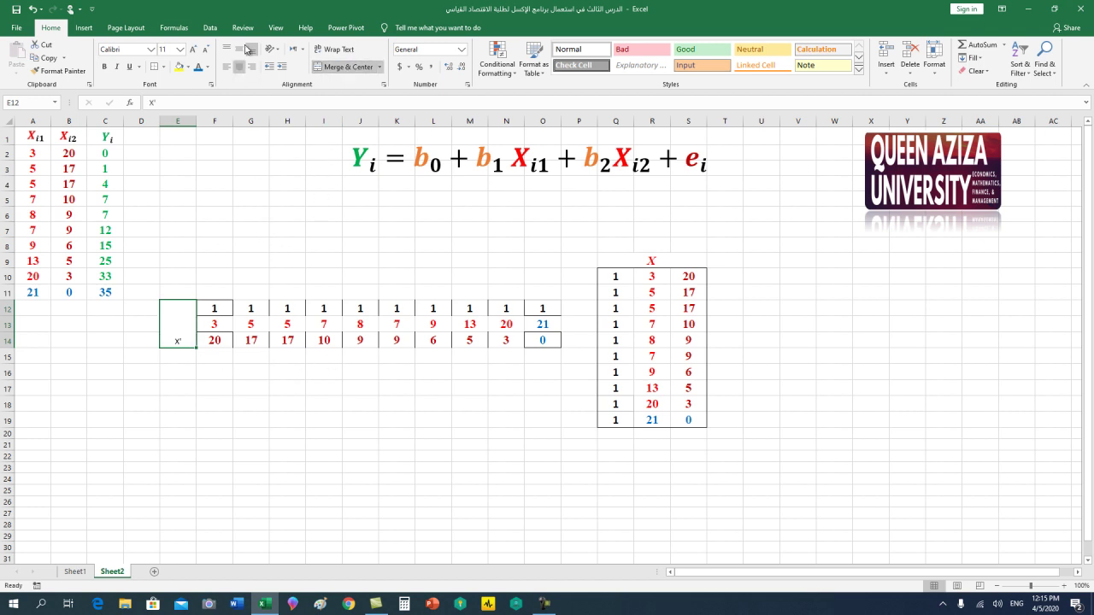
left_click(240, 50)
left_click(195, 51)
left_click(105, 67)
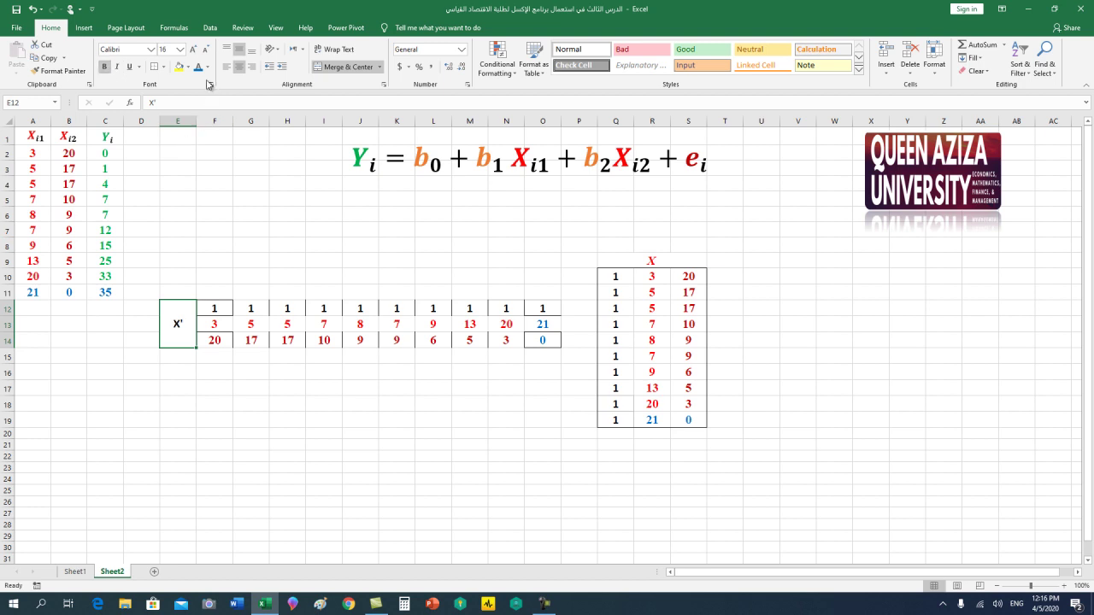
left_click(207, 67)
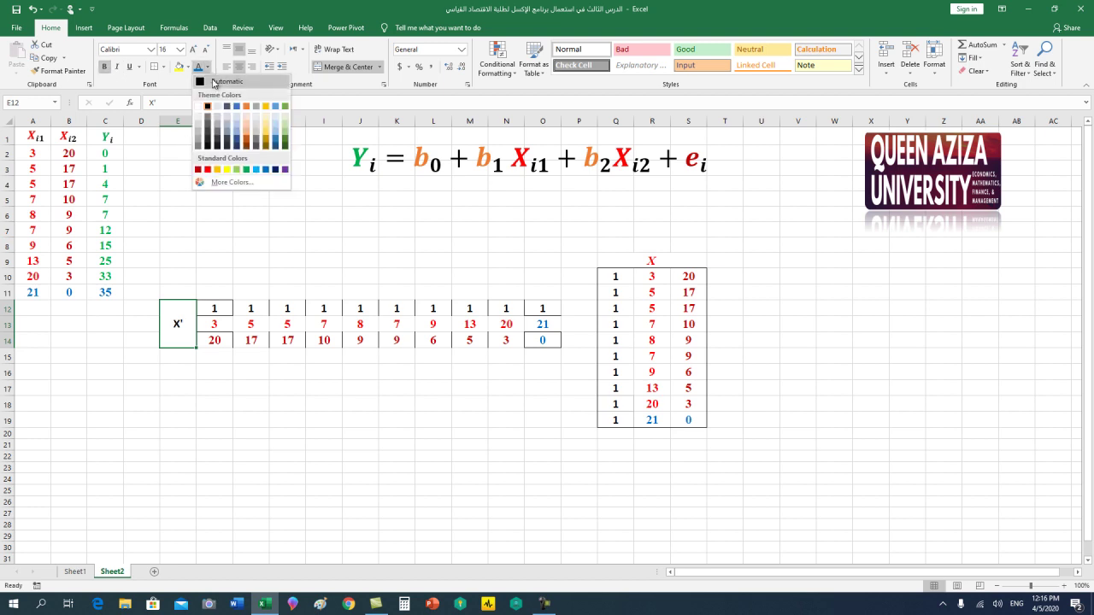
left_click(208, 170)
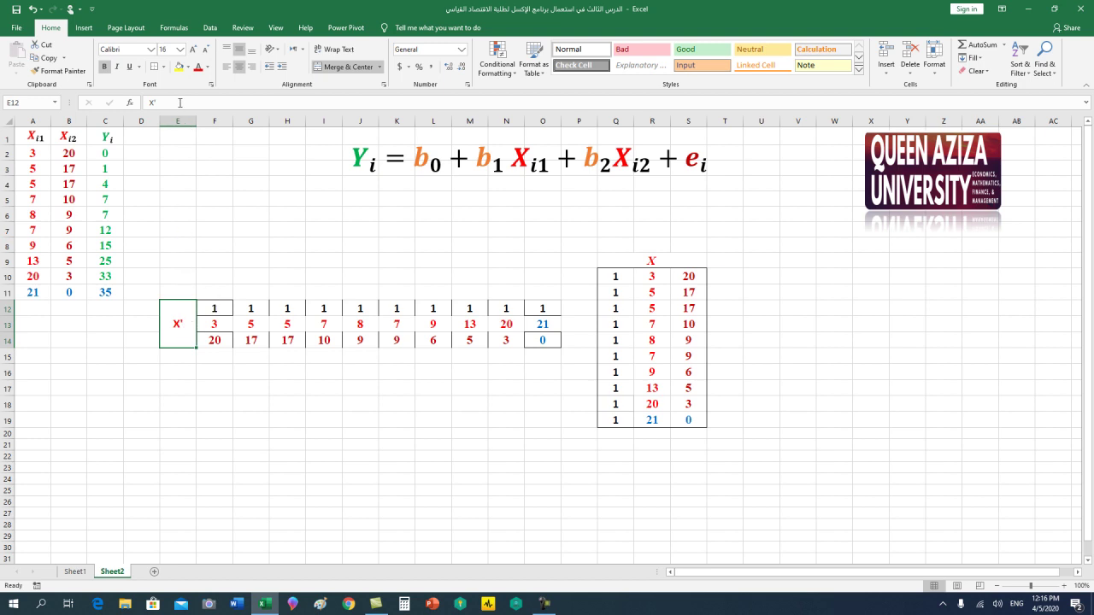
left_click(180, 103)
type("=")
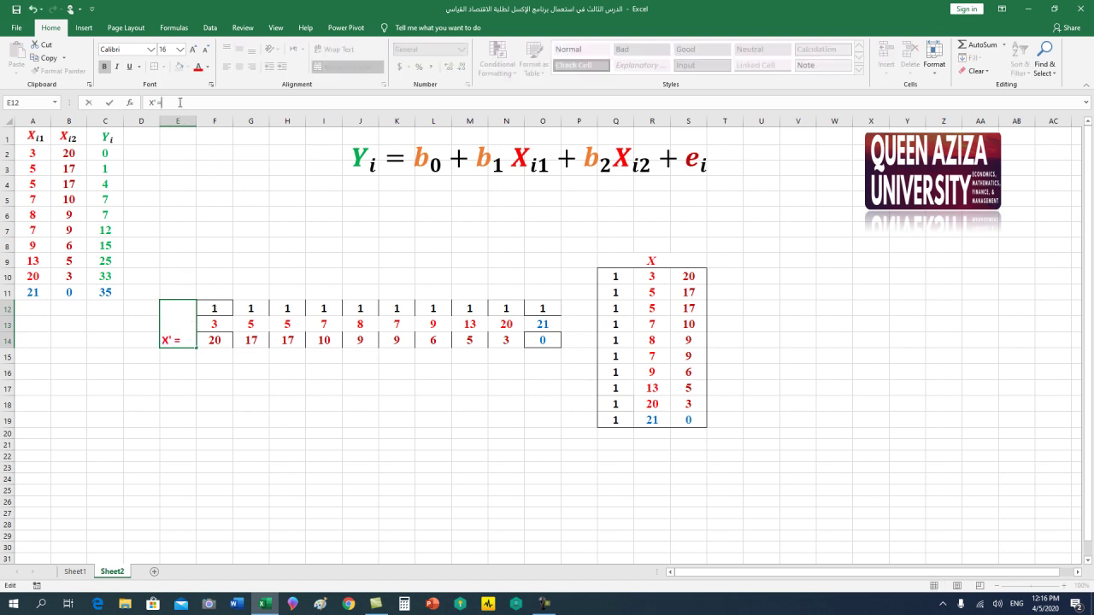
left_click(173, 376)
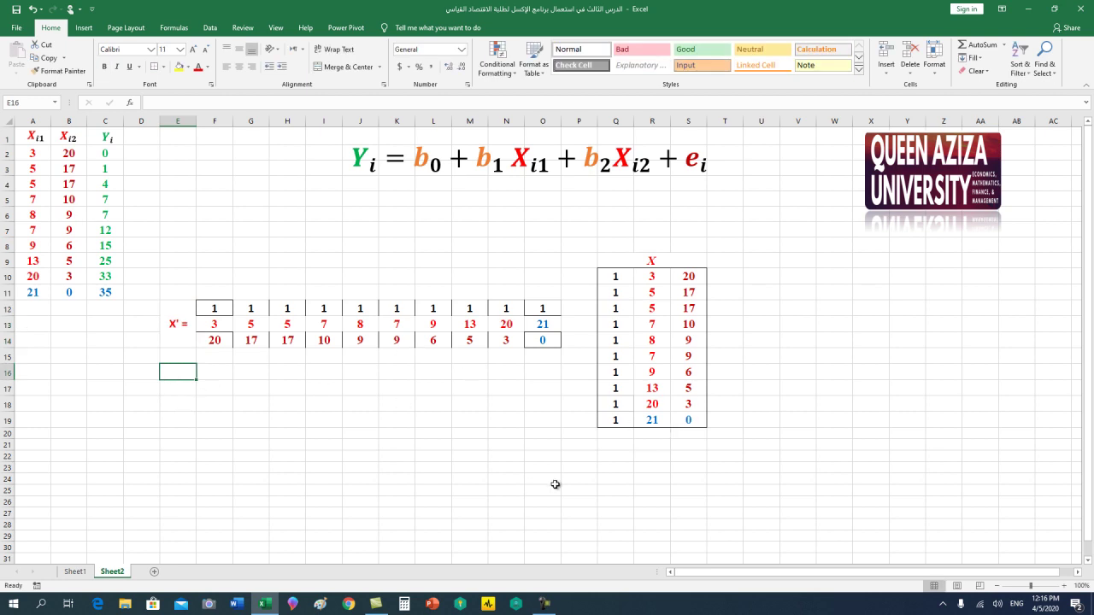
Step: Add a centred '3 x 10' size note below the X' matrix
scroll(545, 485, "down", 1)
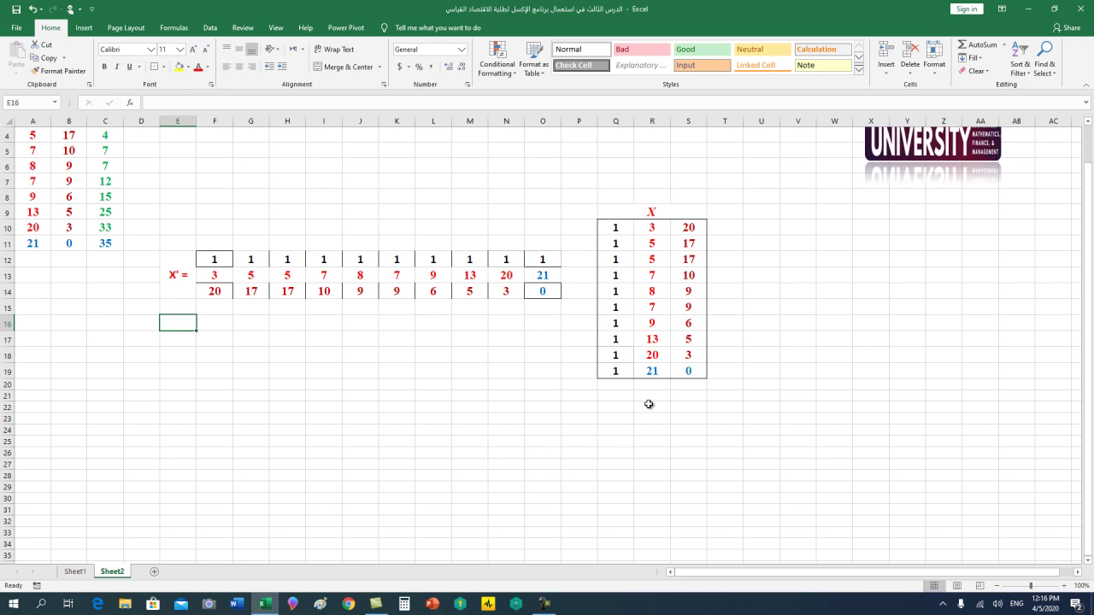
left_click(373, 323)
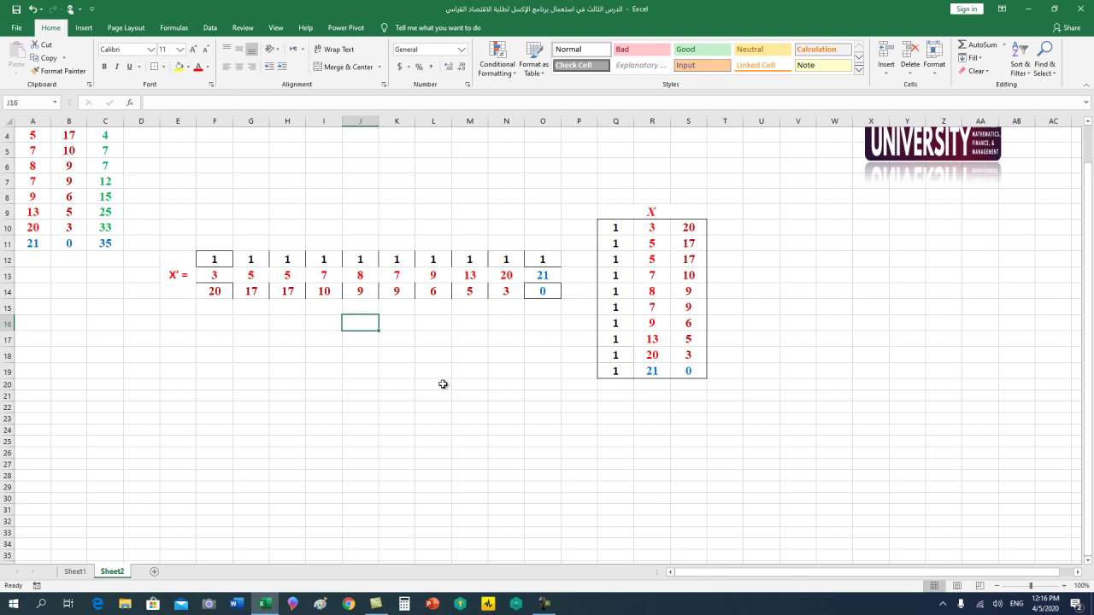
type("3 x 10")
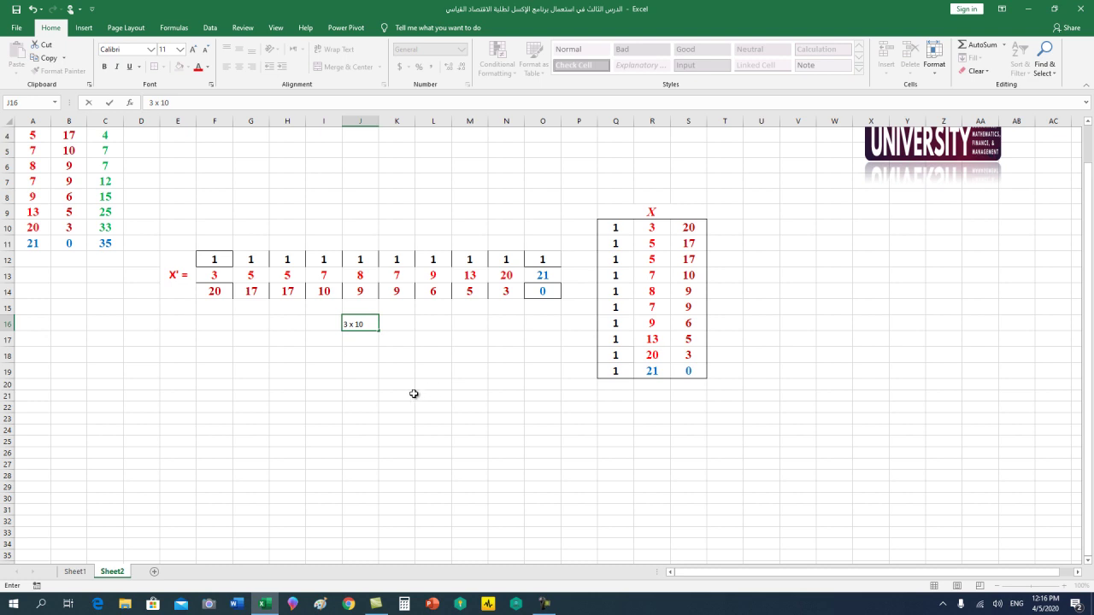
left_click(415, 392)
left_click(362, 324)
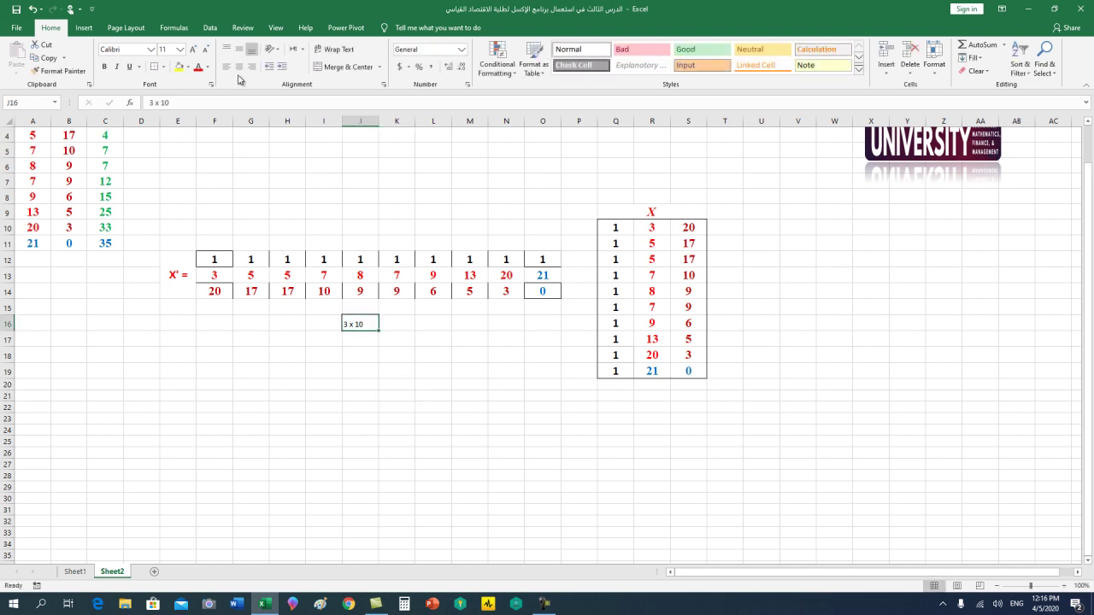
left_click(239, 66)
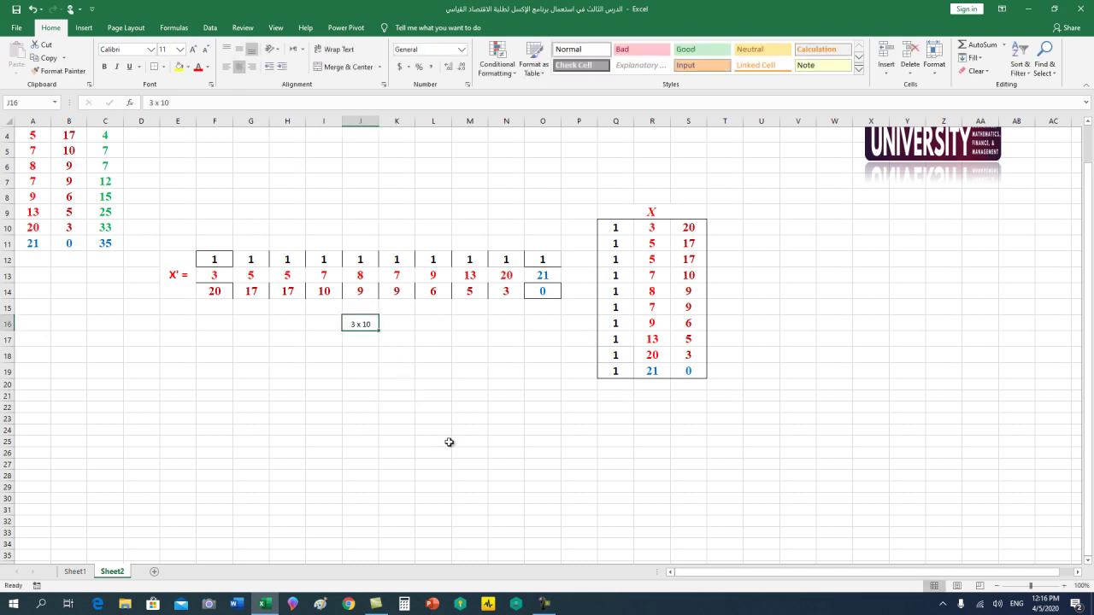
Step: Add a '10 x 3' note below matrix X and enter the label X' X in V14
left_click(655, 398)
type("10 x 3")
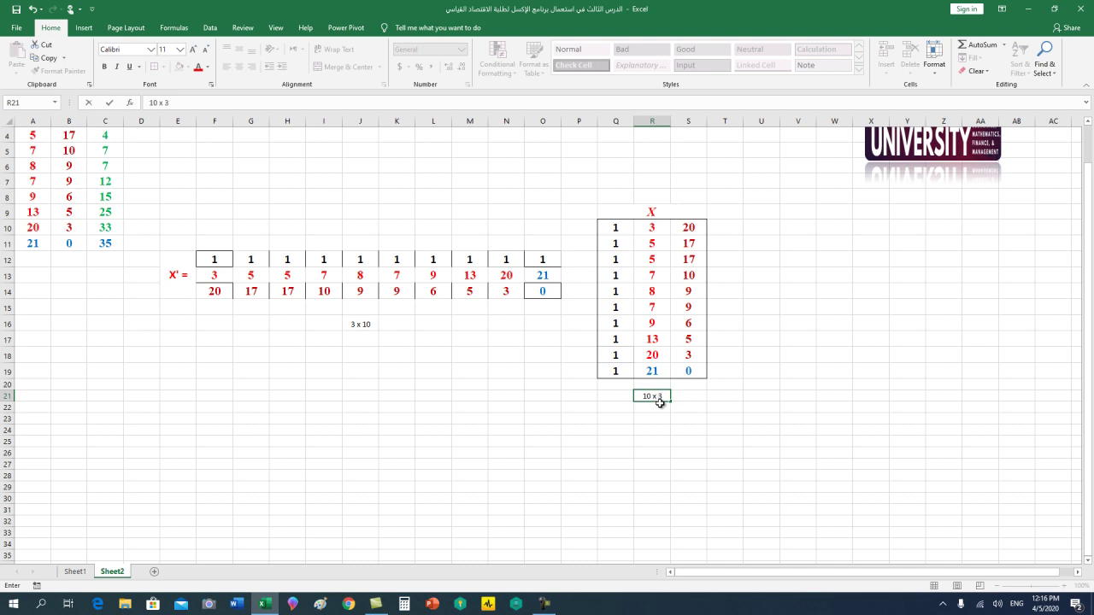
left_click(654, 443)
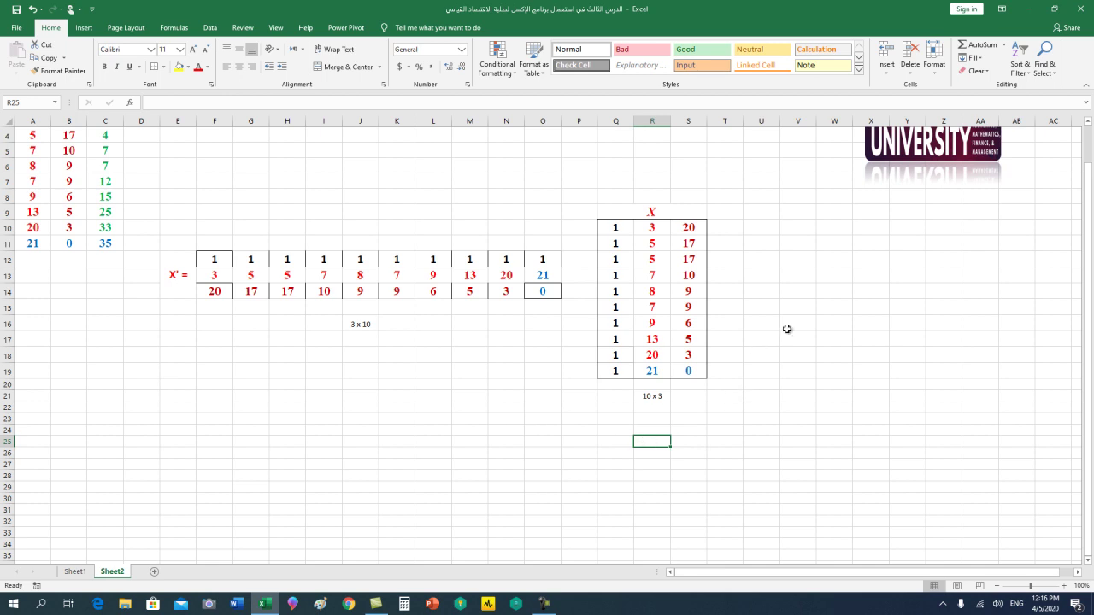
left_click(805, 293)
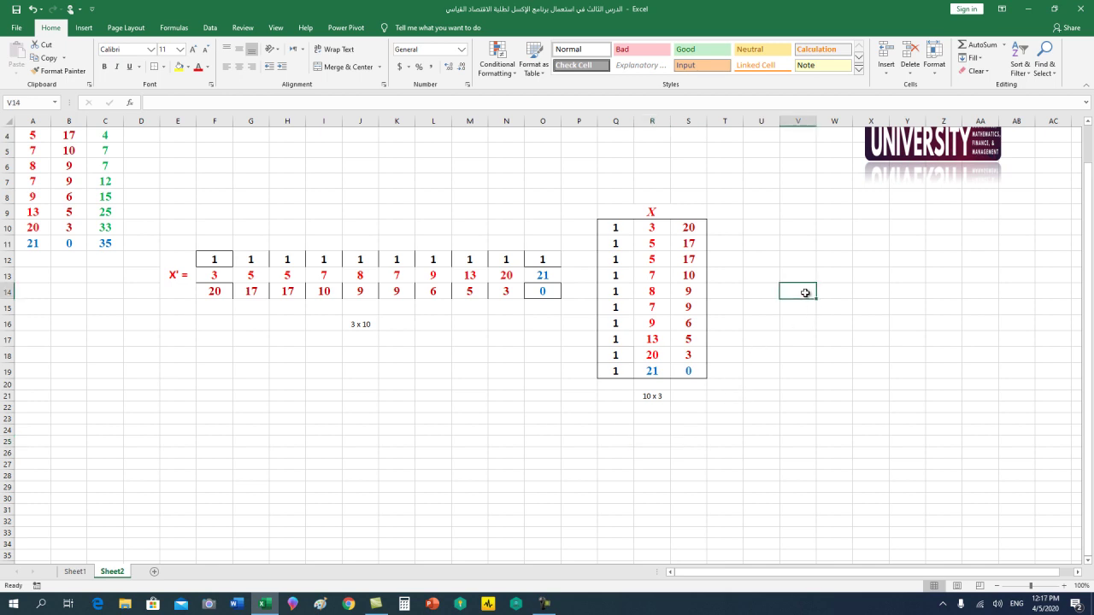
type("X'X")
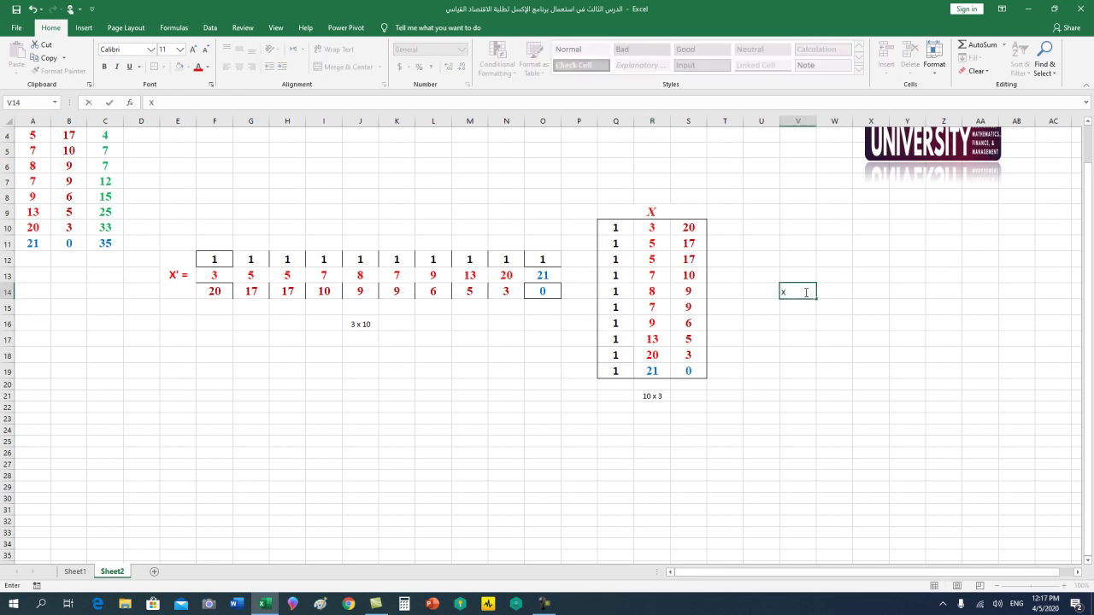
Step: Format the V14 label as centred, 16 pt, bold red text reading X' X =
left_click(786, 292)
left_click(238, 69)
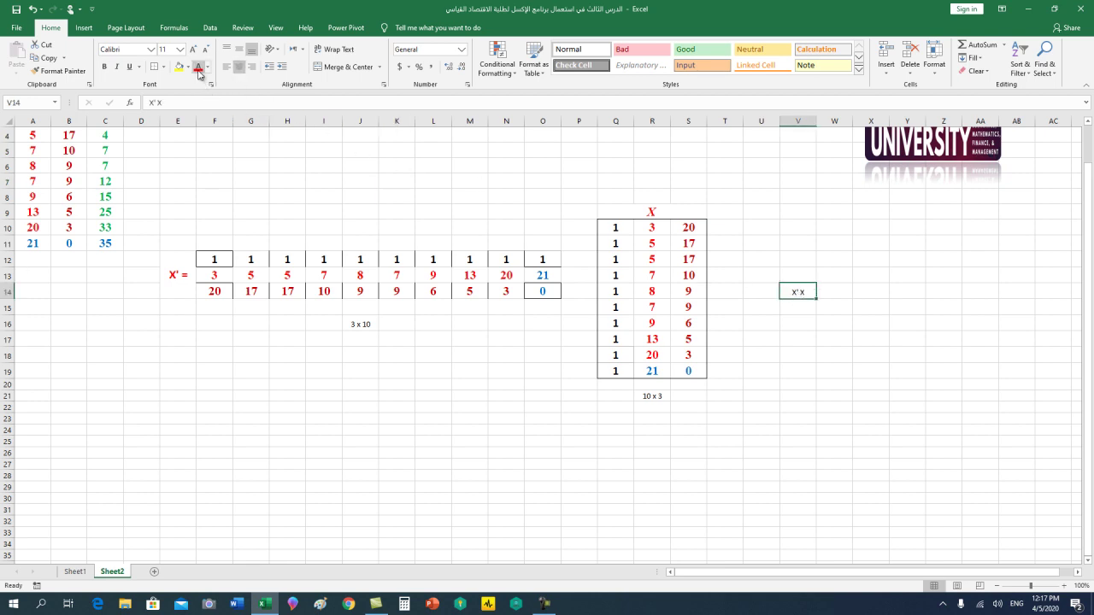
left_click(194, 52)
left_click(193, 51)
left_click(104, 66)
left_click(299, 102)
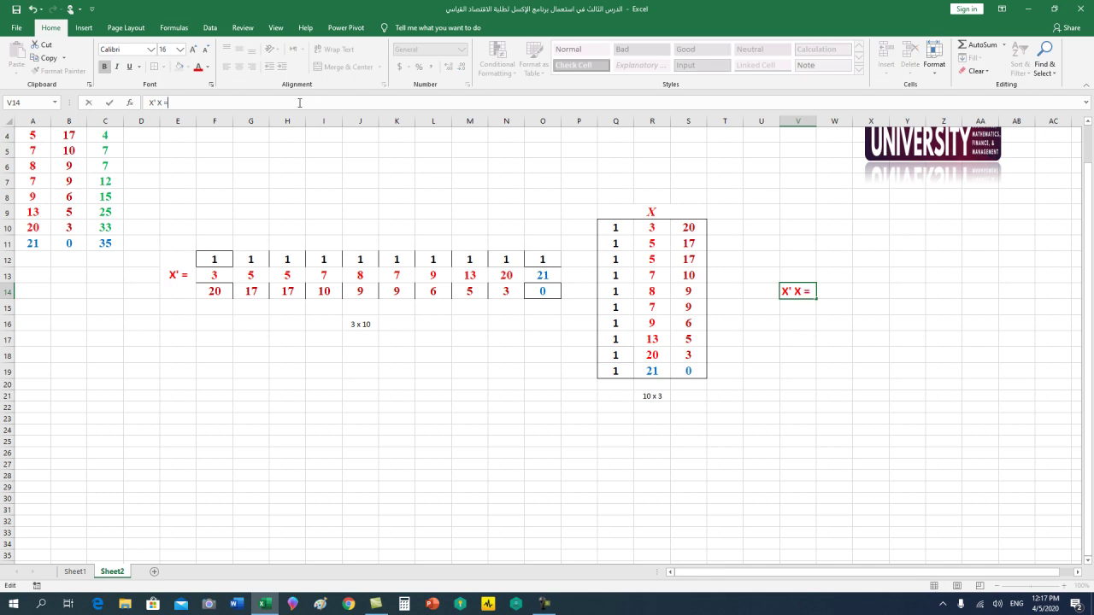
left_click(772, 420)
Step: Select the 3 x 3 result area W13:Y15 for the X'X product
mouse_move(837, 278)
left_mouse_down()
mouse_move(880, 316)
mouse_move(893, 314)
left_mouse_up()
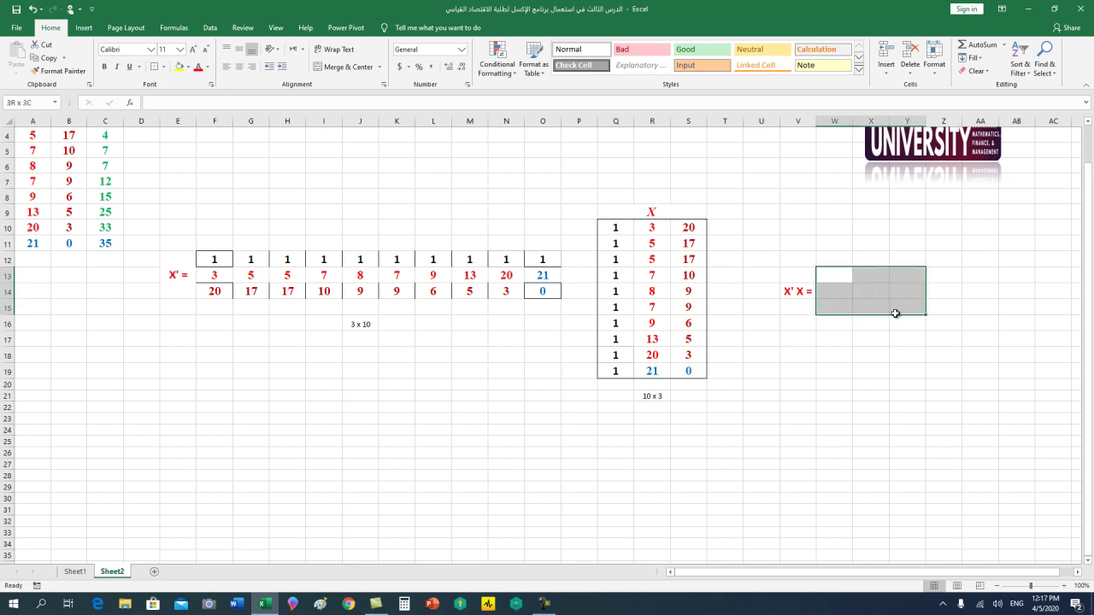
left_click(699, 446)
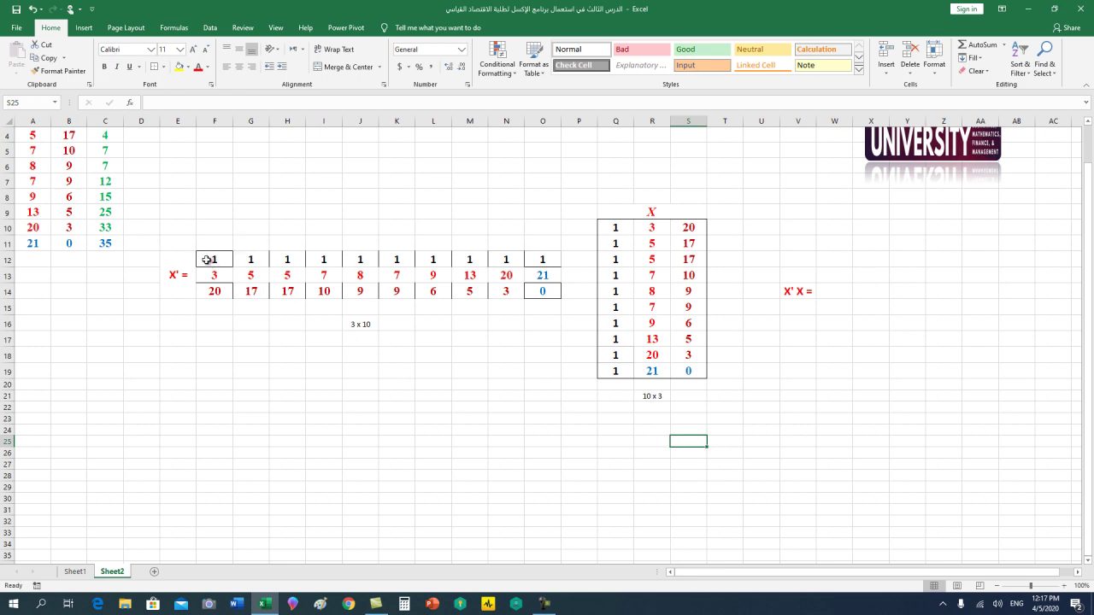
left_click(212, 259)
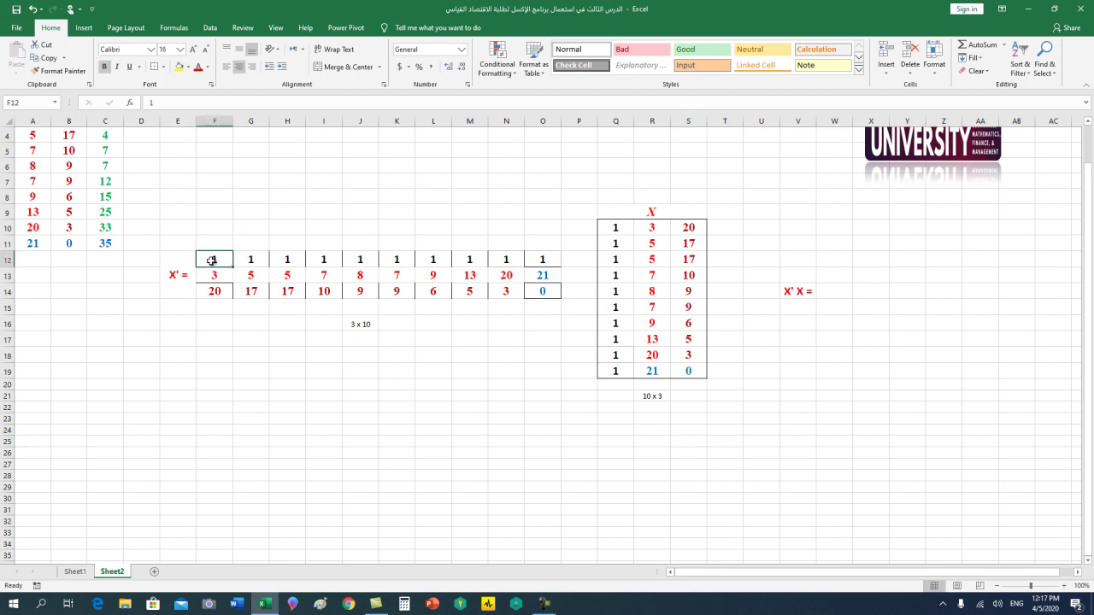
left_click_drag(836, 273, 841, 304)
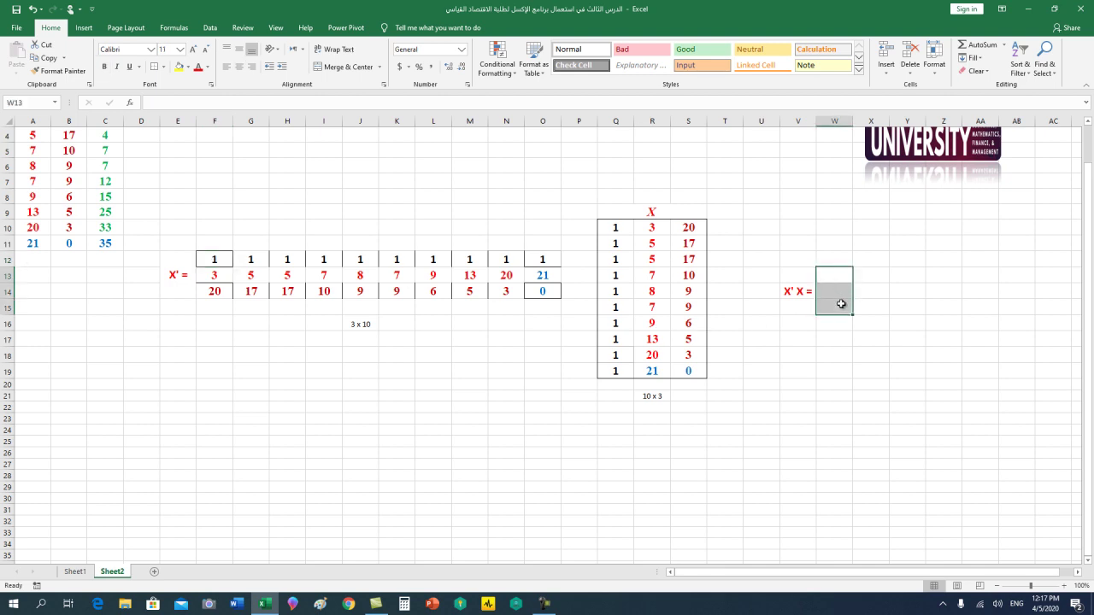
mouse_move(843, 276)
left_mouse_down()
mouse_move(867, 279)
mouse_move(891, 305)
left_mouse_up()
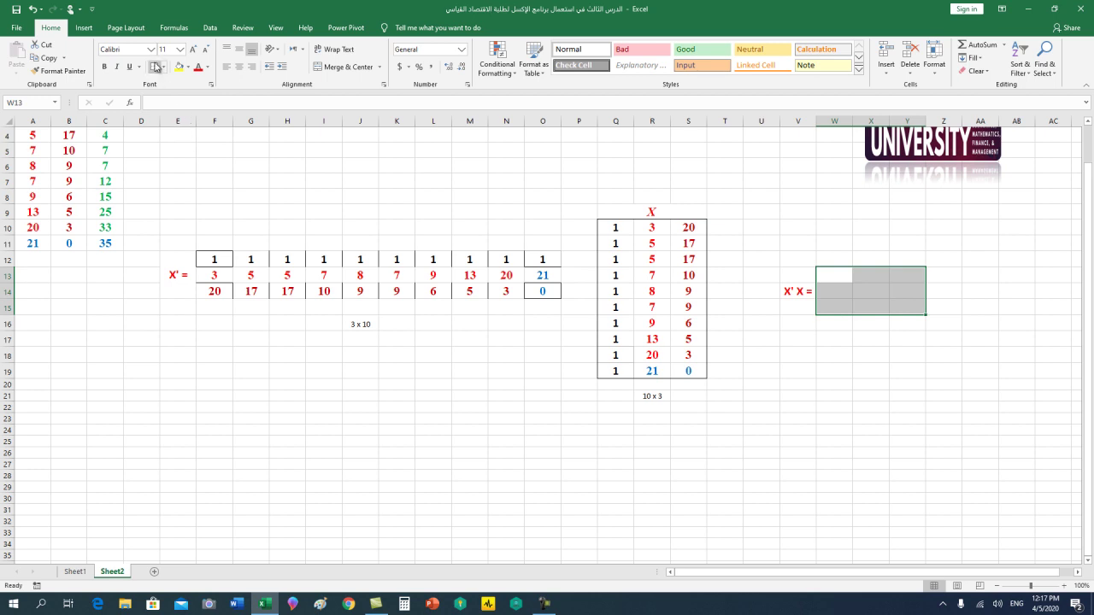
Step: Fill W13:Y15 with an MMULT array formula multiplying F12:O14 by Q10:S19
left_click(183, 31)
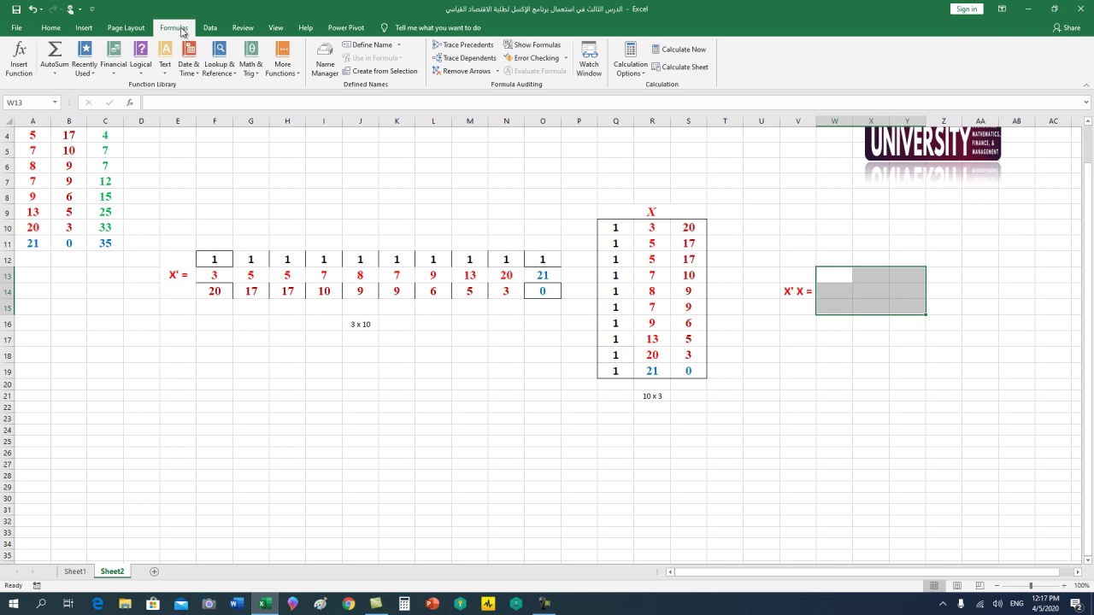
left_click(256, 70)
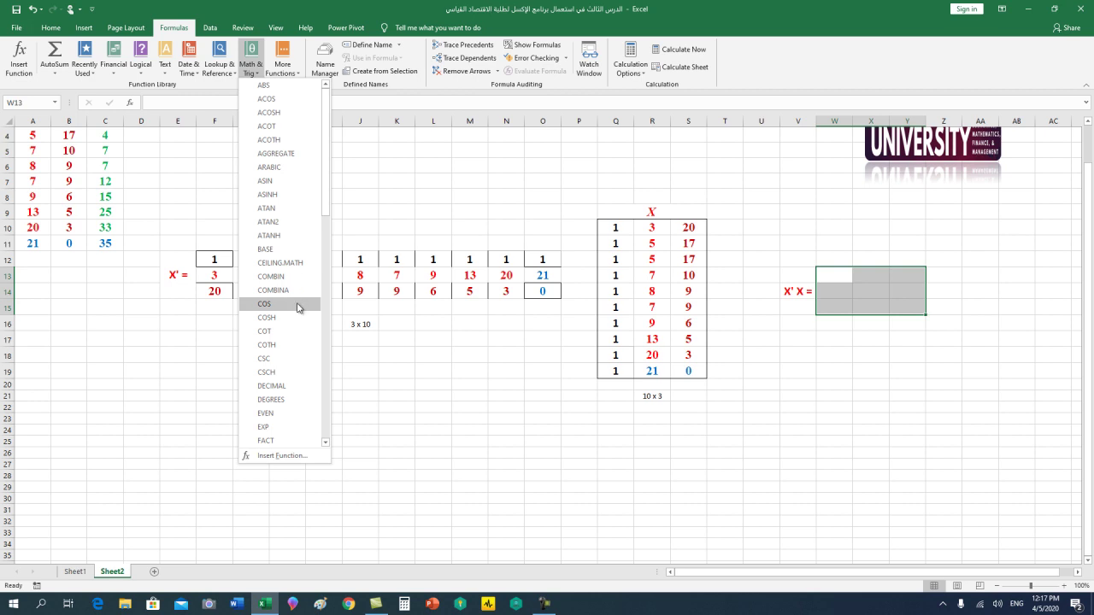
scroll(297, 347, "down", 1)
scroll(297, 348, "down", 1)
scroll(298, 348, "down", 1)
scroll(298, 349, "down", 1)
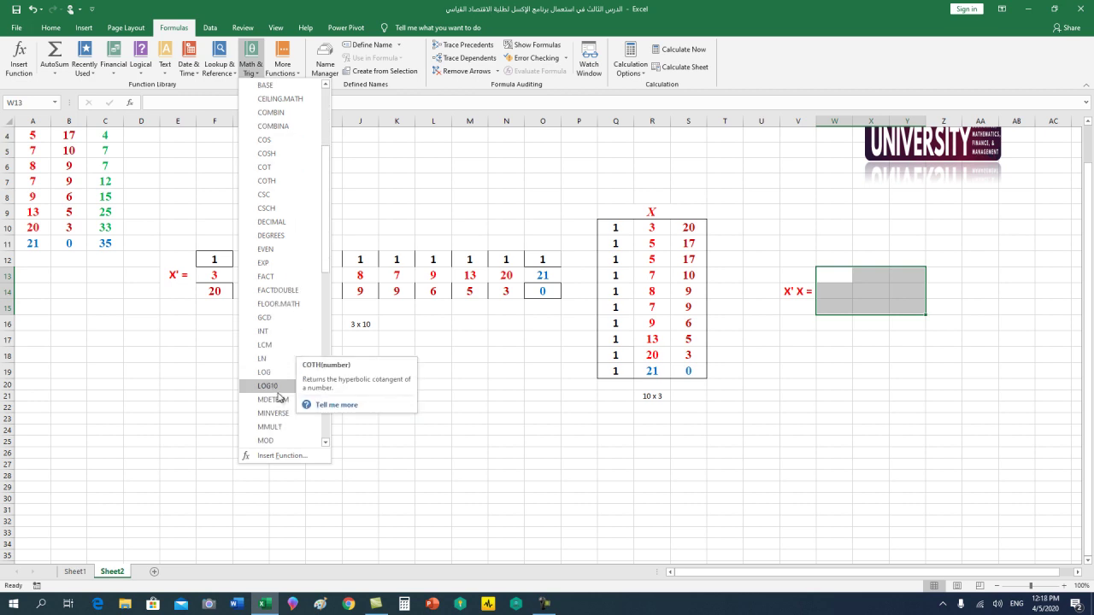
left_click(280, 427)
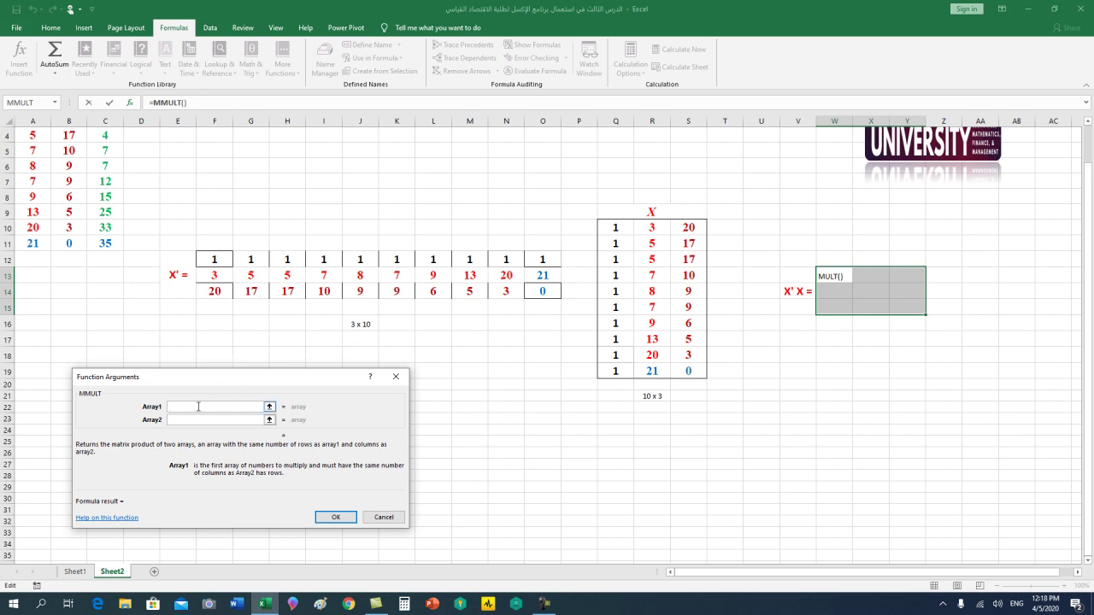
mouse_move(224, 258)
left_mouse_down()
mouse_move(345, 289)
mouse_move(545, 291)
left_mouse_up()
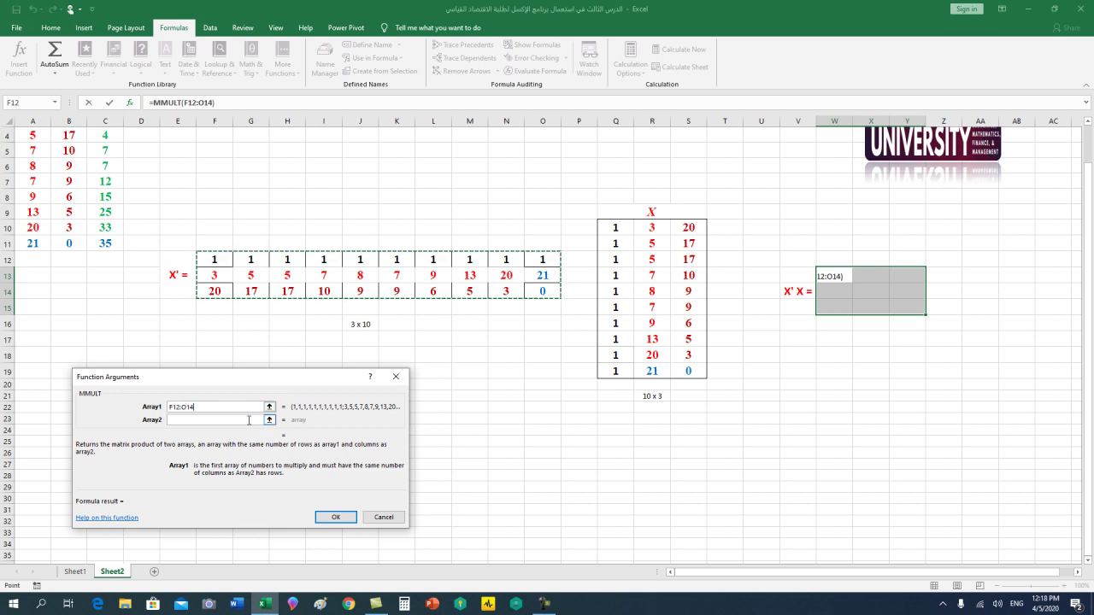
left_click(249, 419)
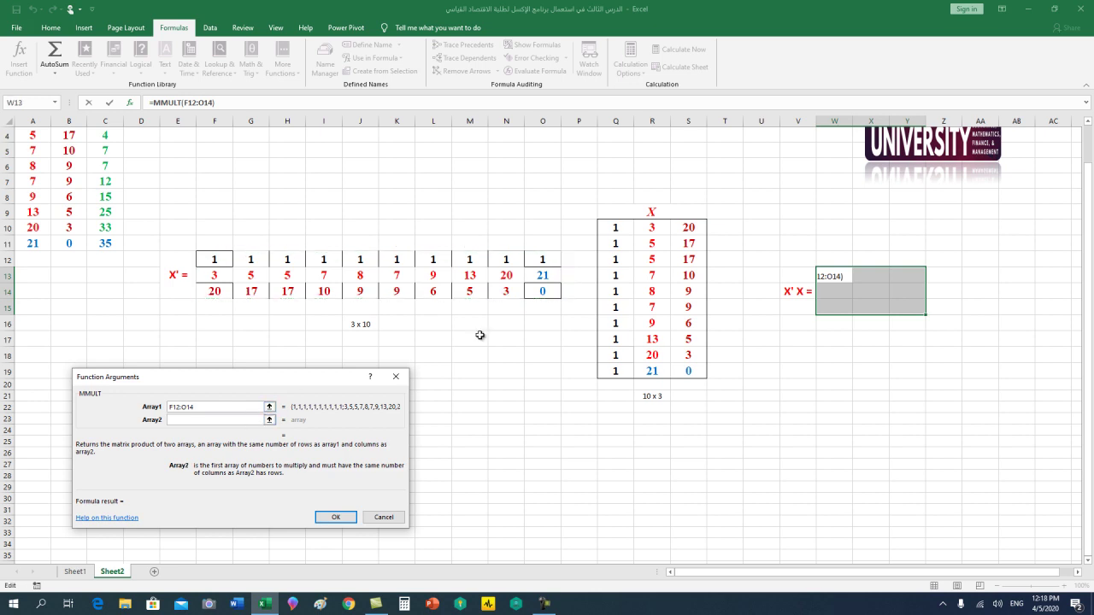
mouse_move(614, 230)
left_mouse_down()
mouse_move(669, 250)
mouse_move(688, 373)
left_mouse_up()
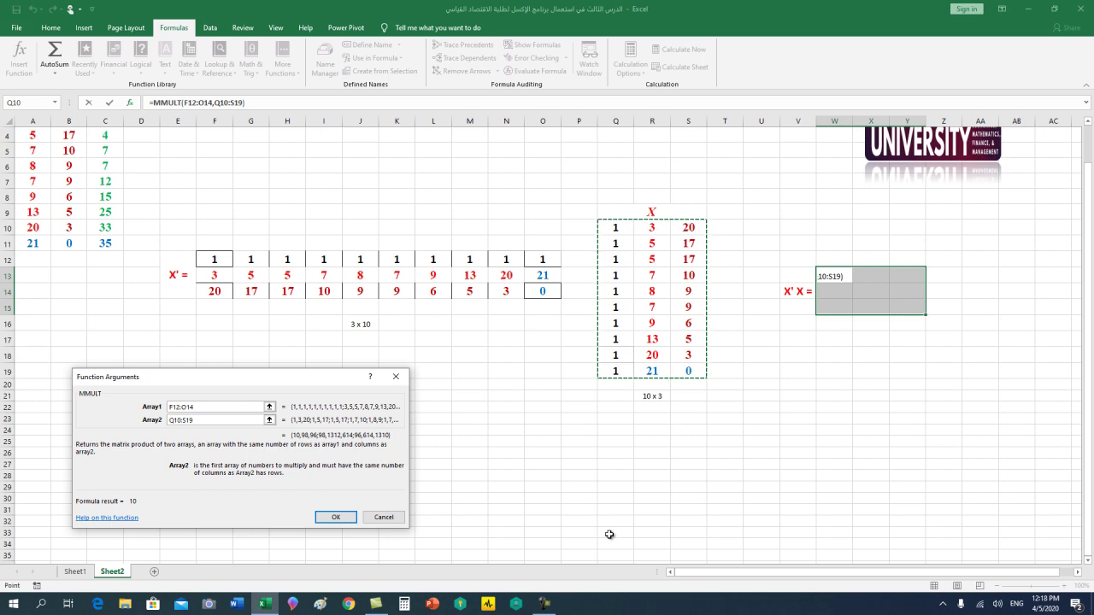
key("ctrl+shift+Return")
Step: Make the W13:Y15 product numbers centred, 16 pt, bold and red
left_click(1019, 431)
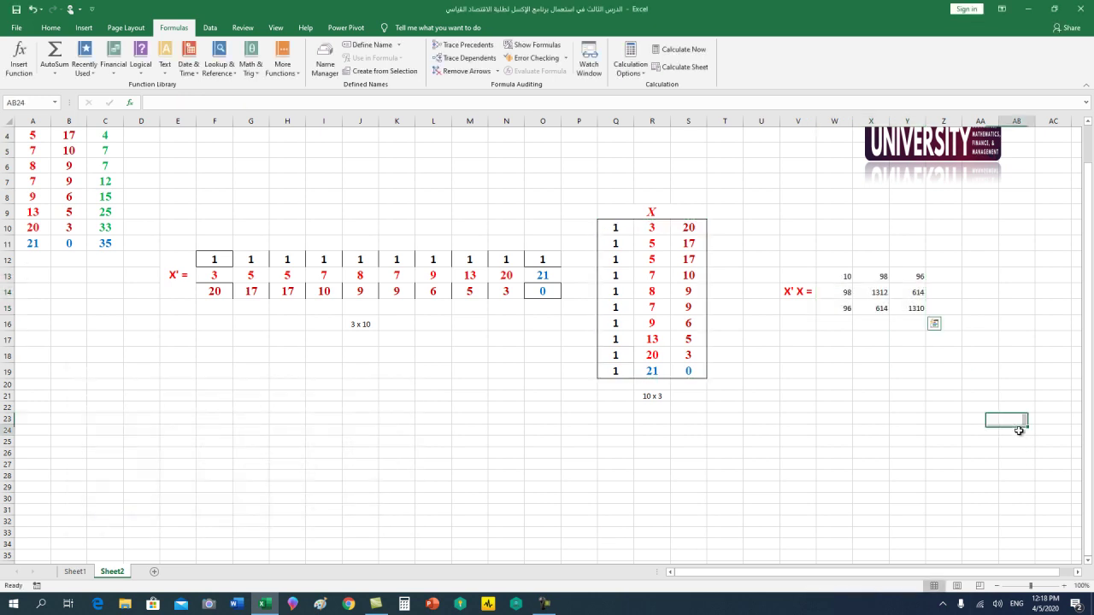
mouse_move(921, 274)
left_mouse_down()
mouse_move(887, 308)
mouse_move(841, 309)
left_mouse_up()
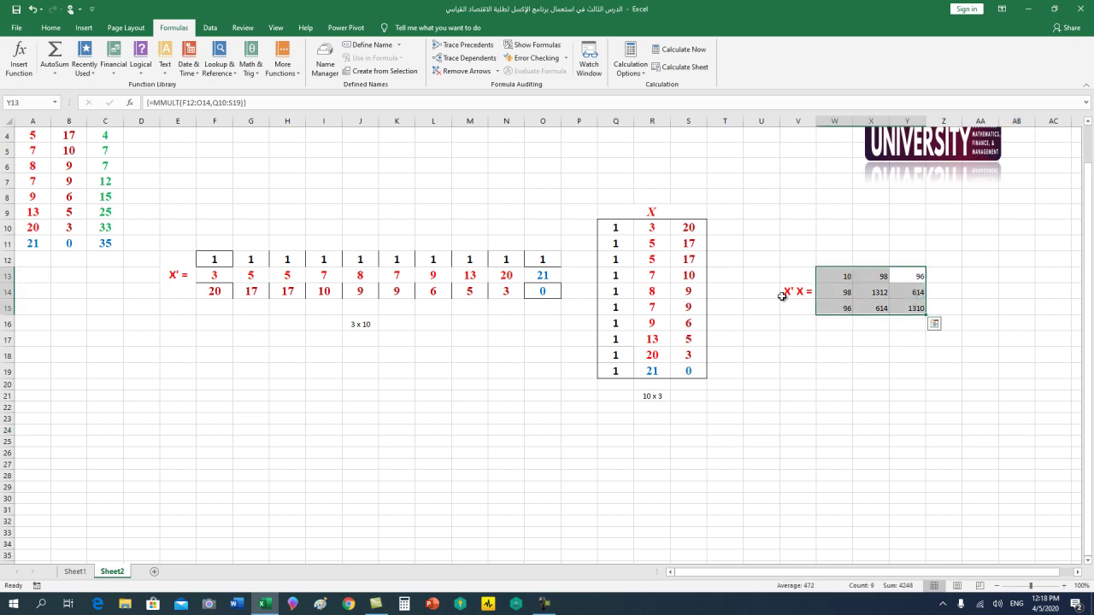
left_click(51, 27)
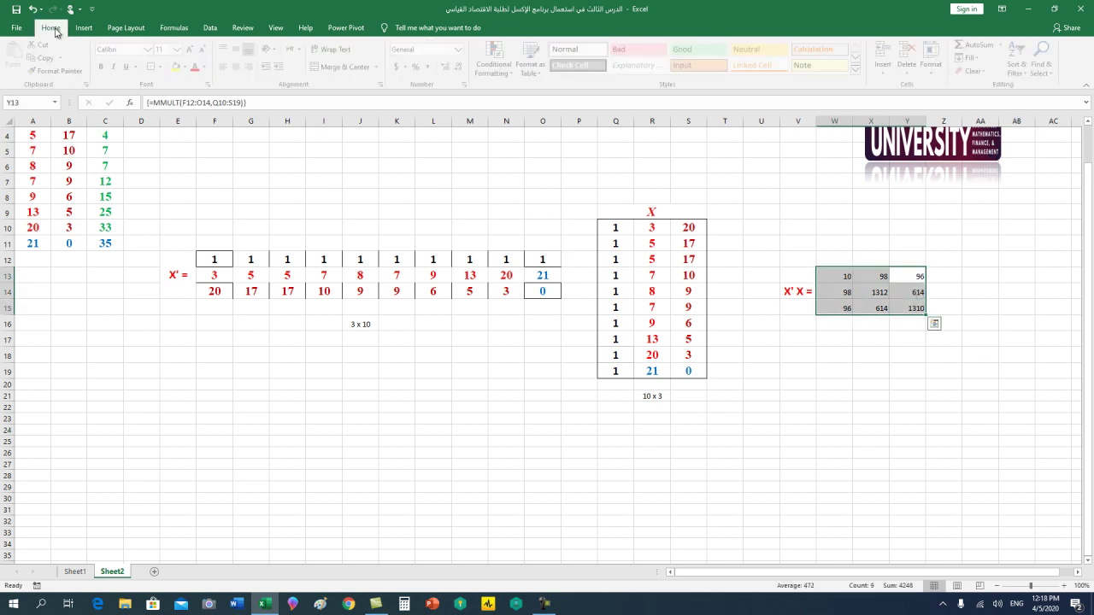
left_click(242, 72)
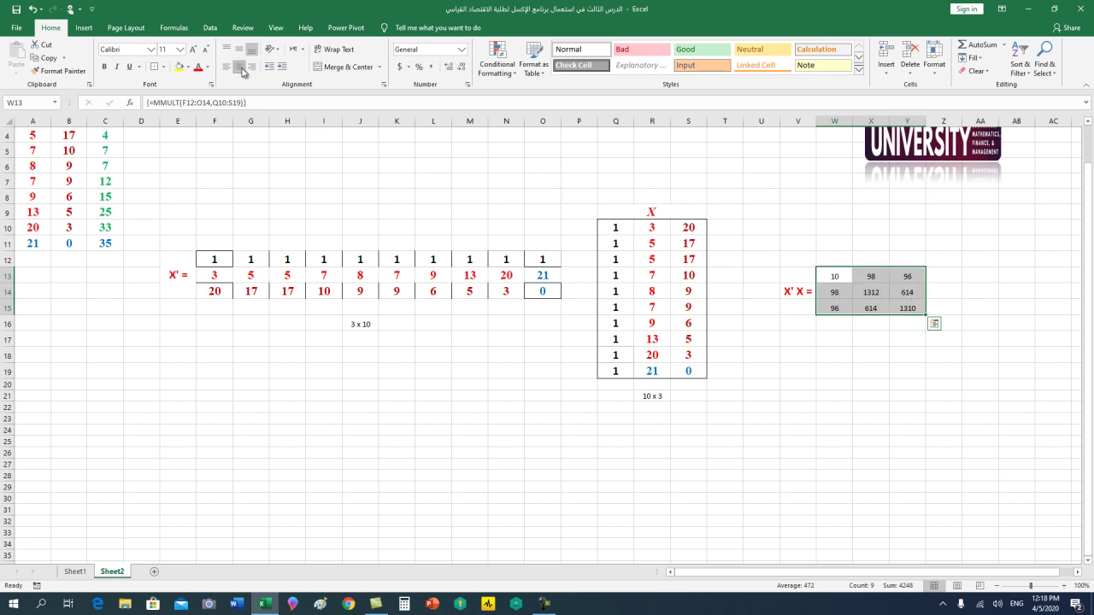
left_click(194, 50)
left_click(194, 50)
left_click(194, 49)
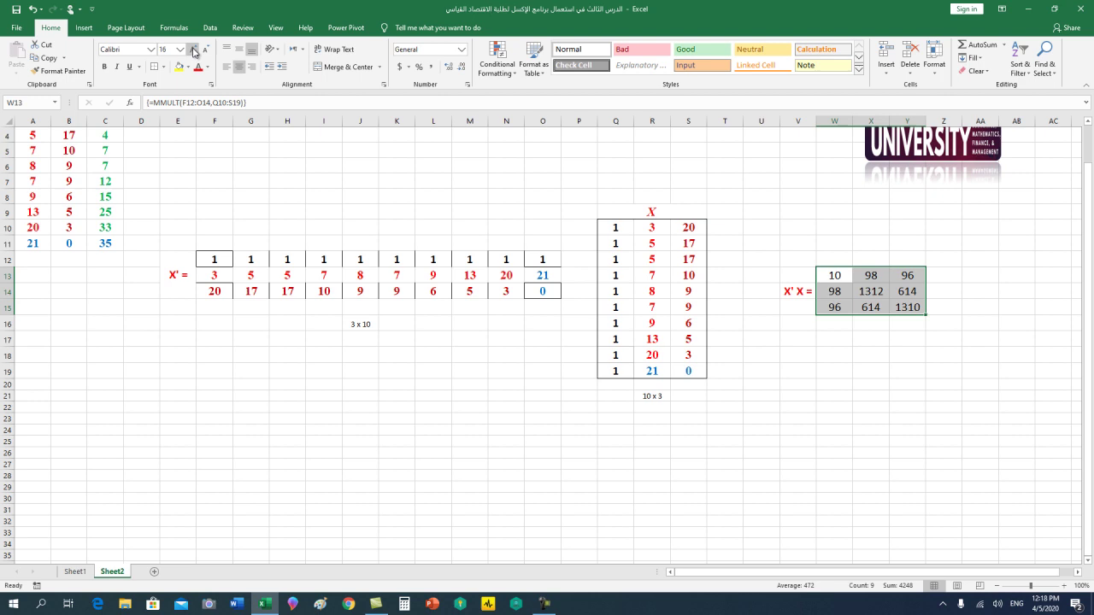
left_click(106, 67)
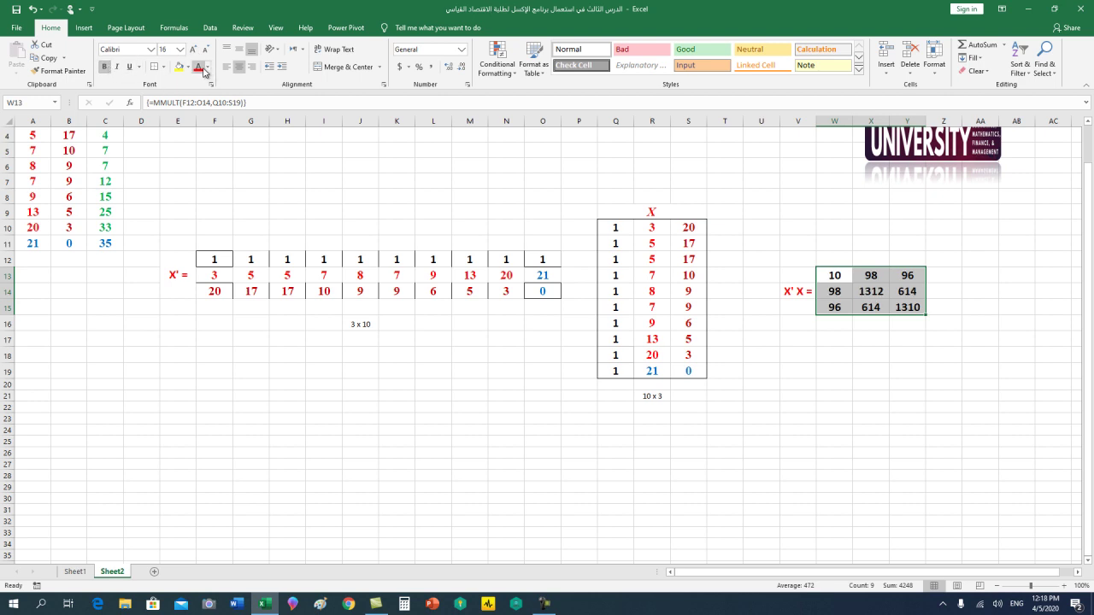
left_click(196, 66)
left_click(870, 408)
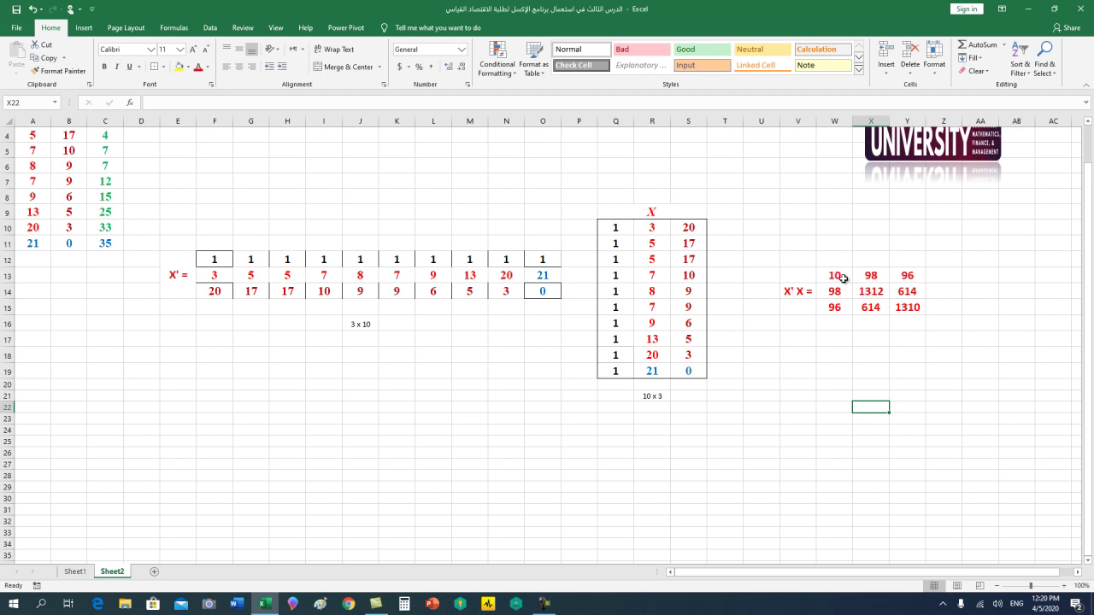
Step: Check each W13:Y15 cell's MMULT array formula, confirming the diagonal 10, 1312, 1310
left_click(836, 277)
left_click(866, 292)
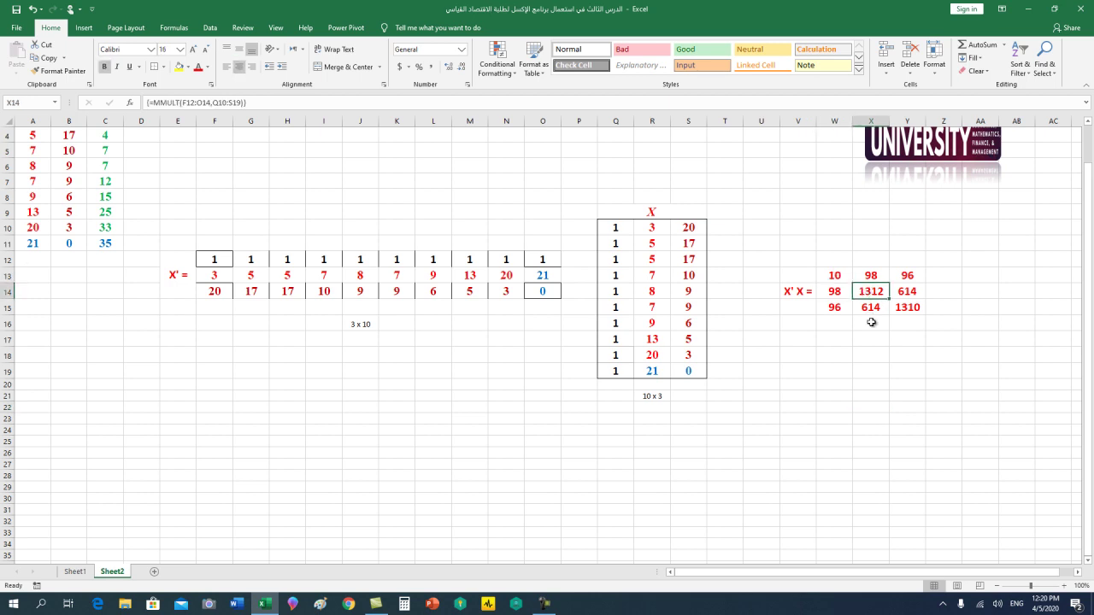
left_click(902, 309)
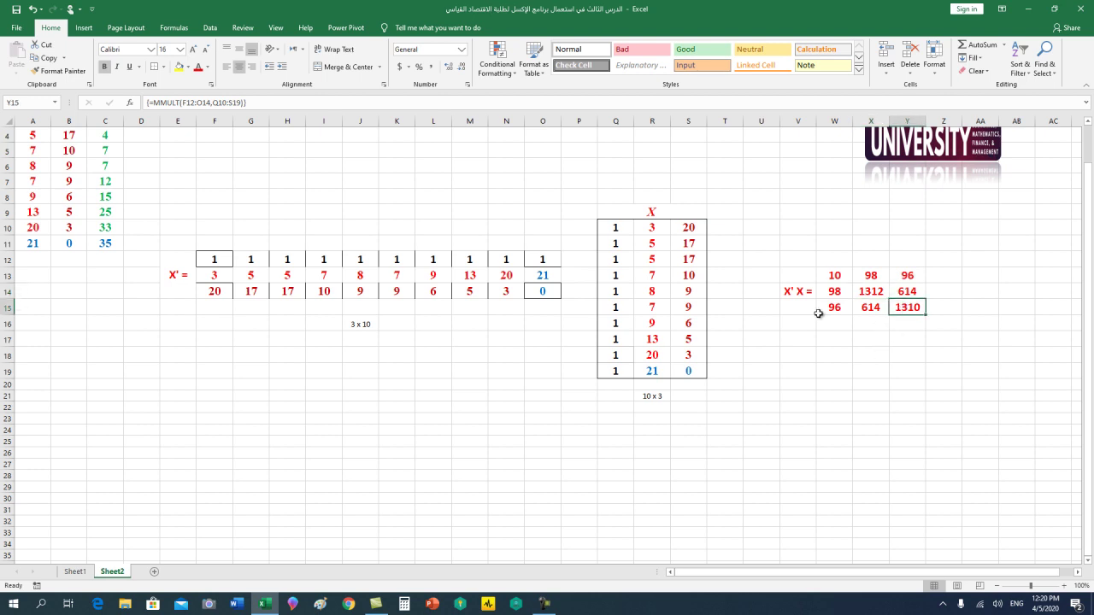
left_click(876, 279)
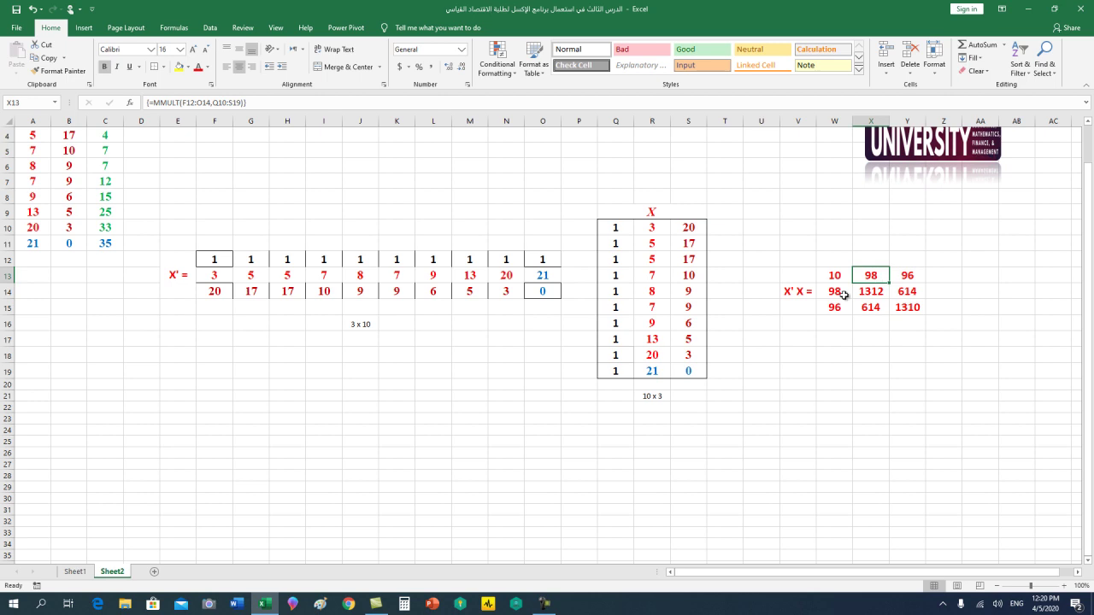
left_click(842, 293)
left_click(907, 275)
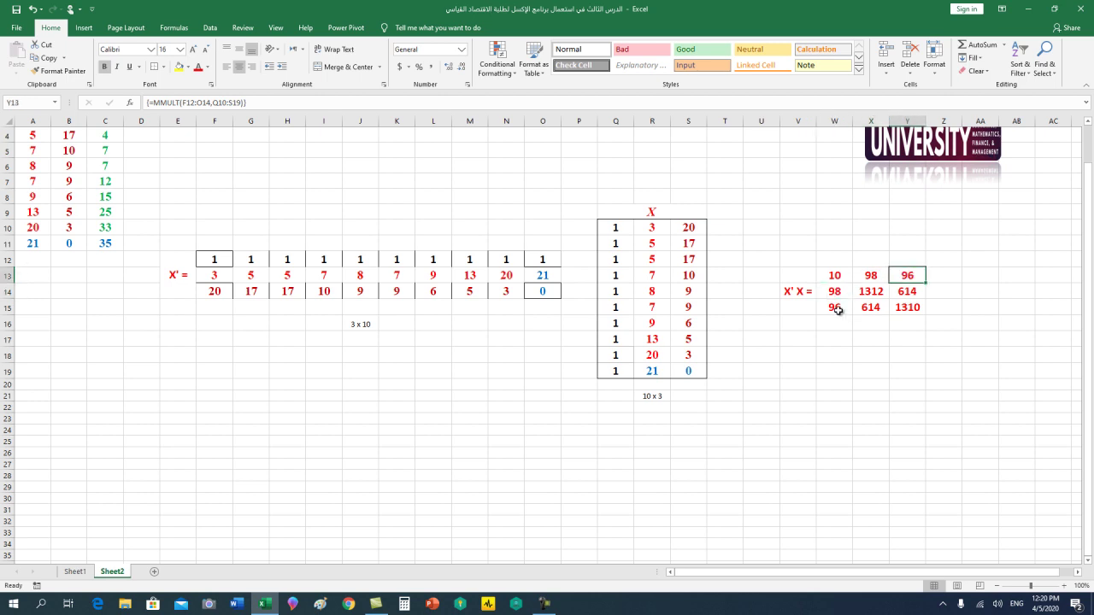
left_click(838, 310)
left_click(900, 292)
left_click(880, 308)
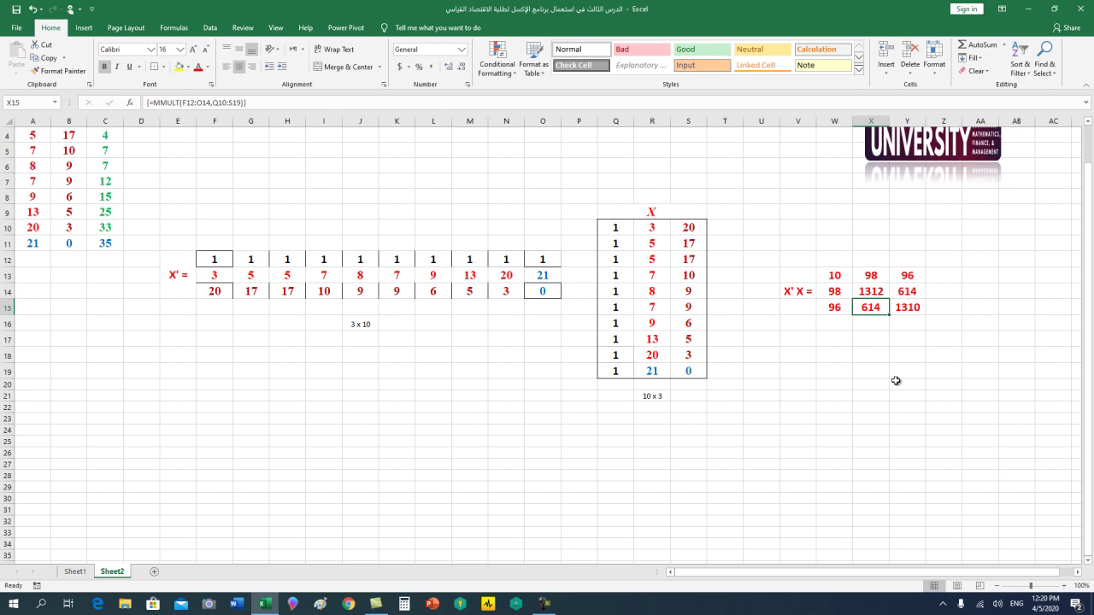
left_click(885, 375)
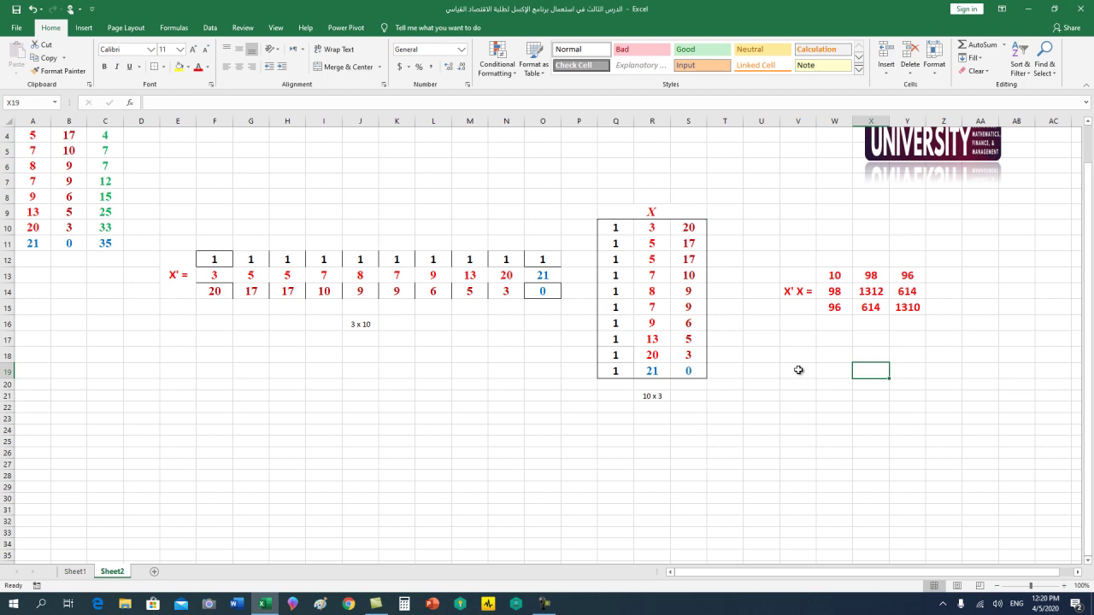
Step: Type the label (x' X)-1 in cell V19
left_click(798, 370)
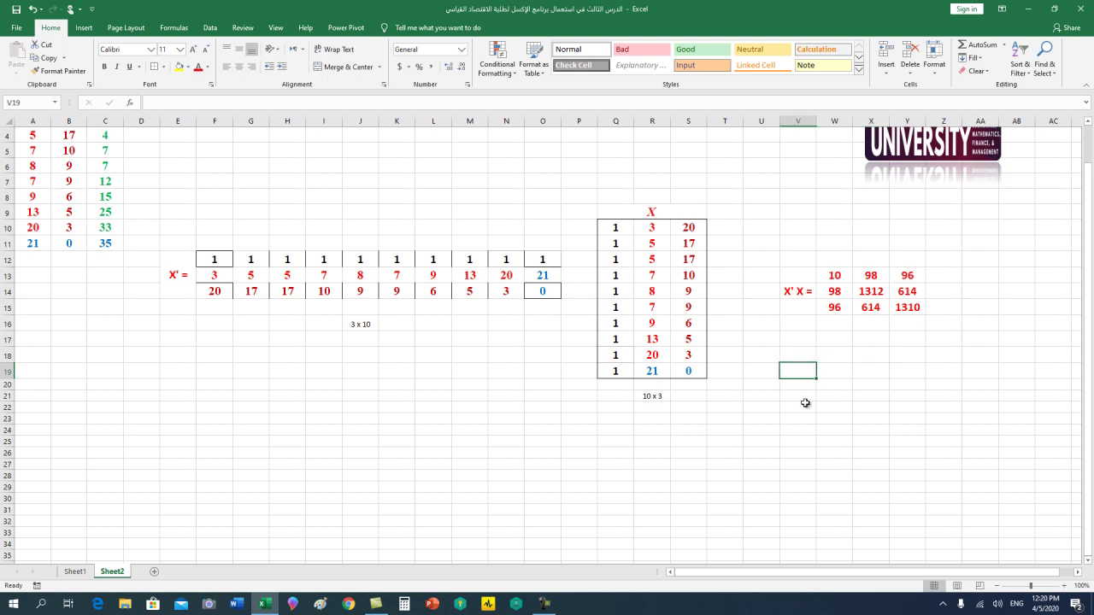
type("(x' X)-1")
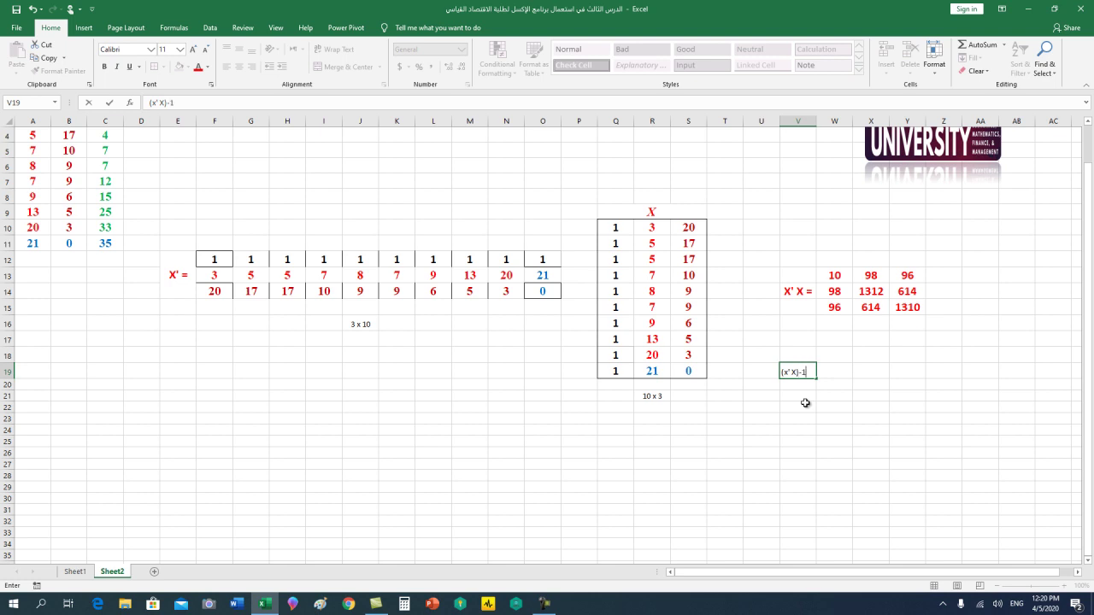
left_click(805, 402)
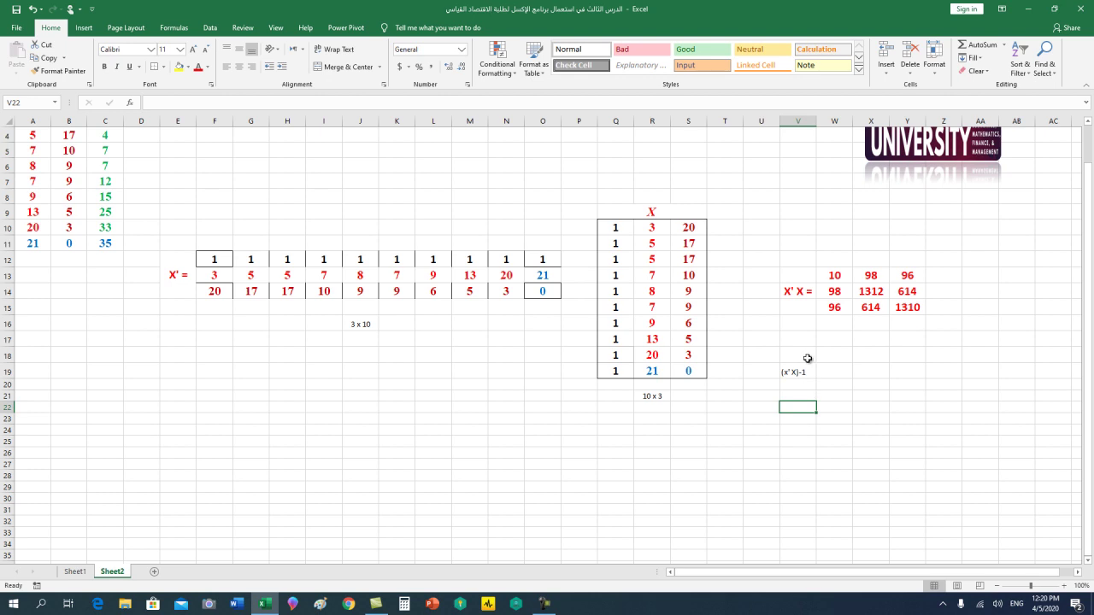
Step: Center the label over V18:V20 and make it 16 pt, bold and red
left_click_drag(809, 355, 807, 383)
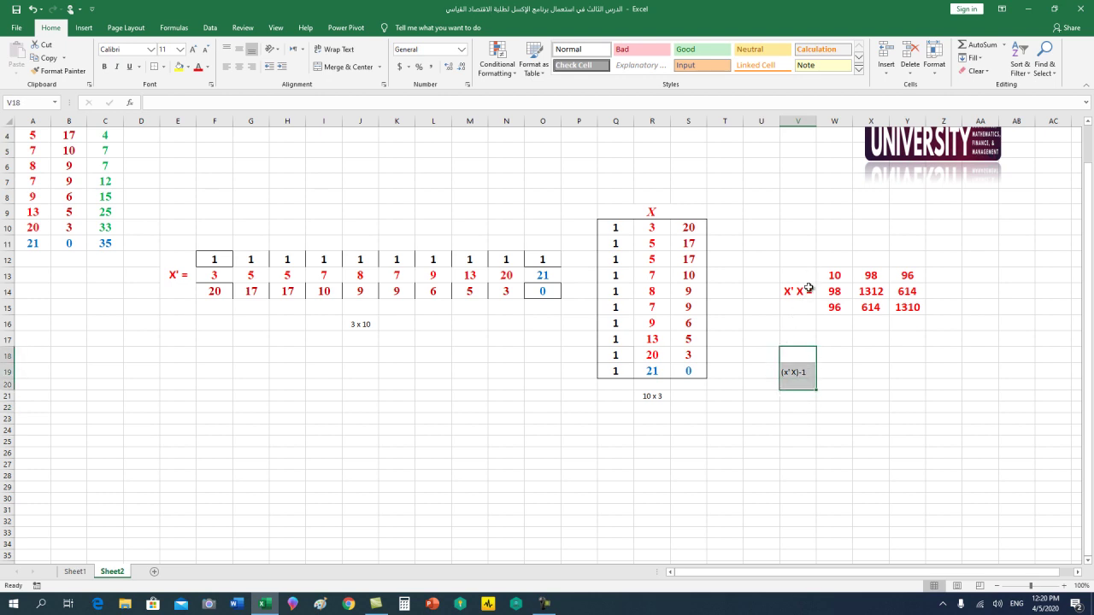
left_click(240, 67)
left_click(193, 49)
left_click(194, 49)
left_click(193, 49)
left_click(104, 67)
left_click(198, 70)
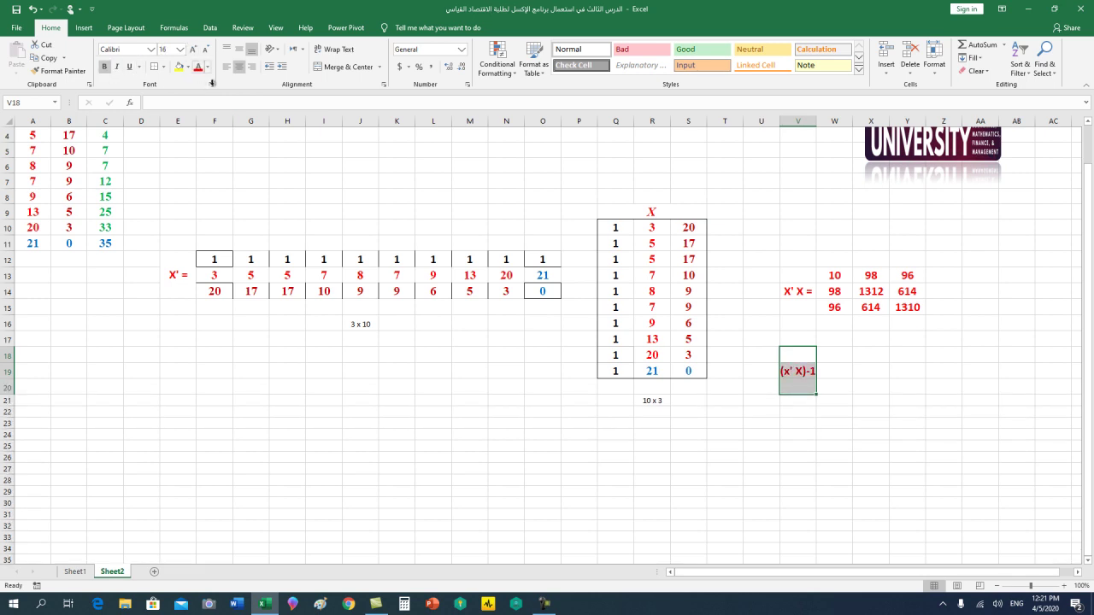
Step: Append ' =' to the (x' X)-1 label
left_click(263, 107)
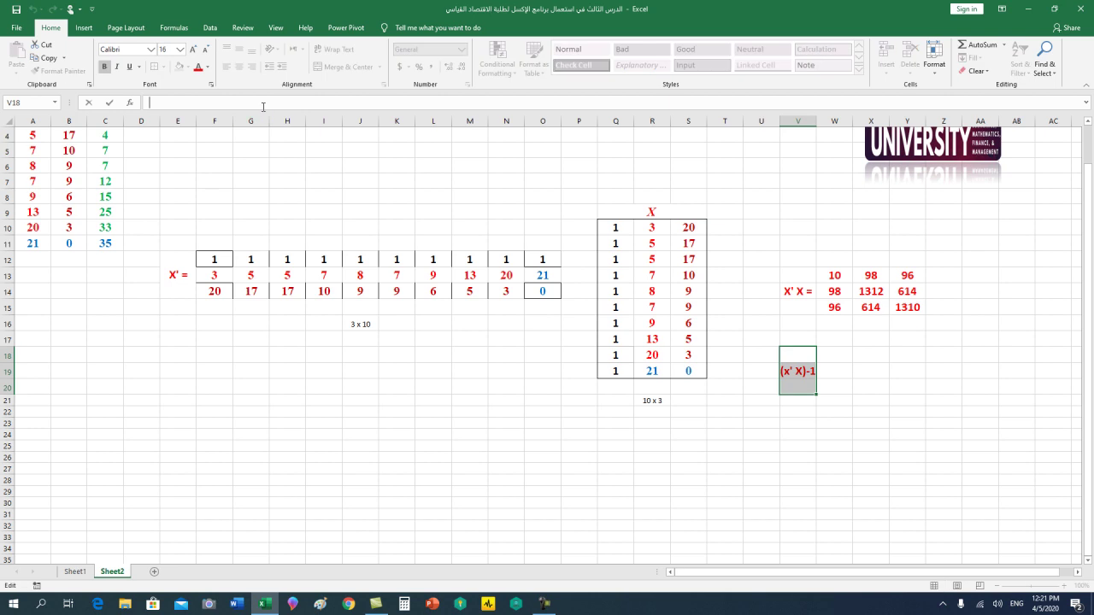
left_click(804, 370)
left_click(277, 102)
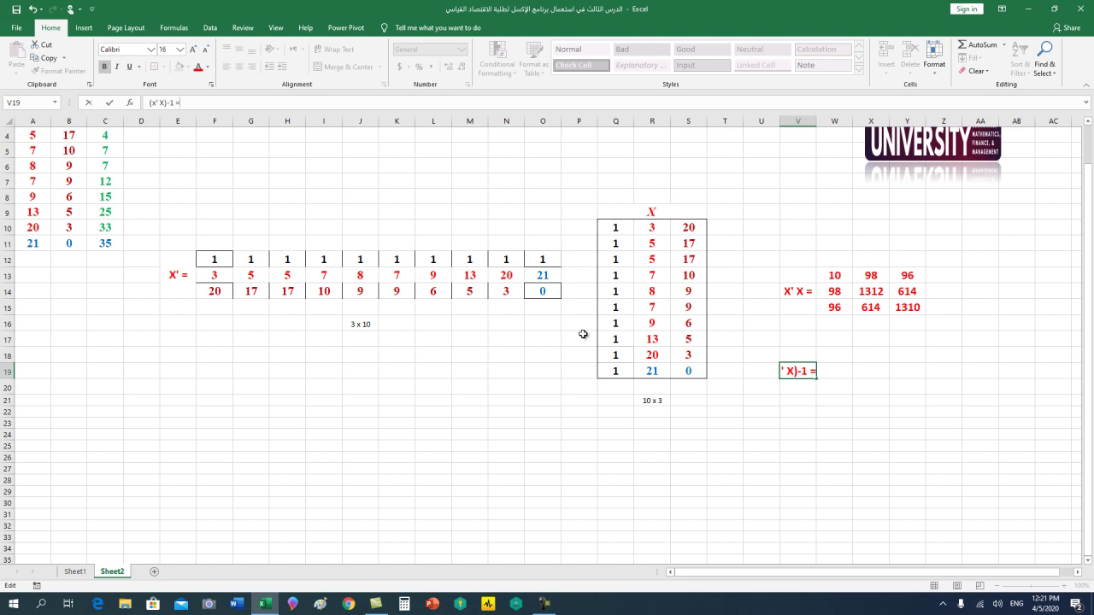
left_click(740, 445)
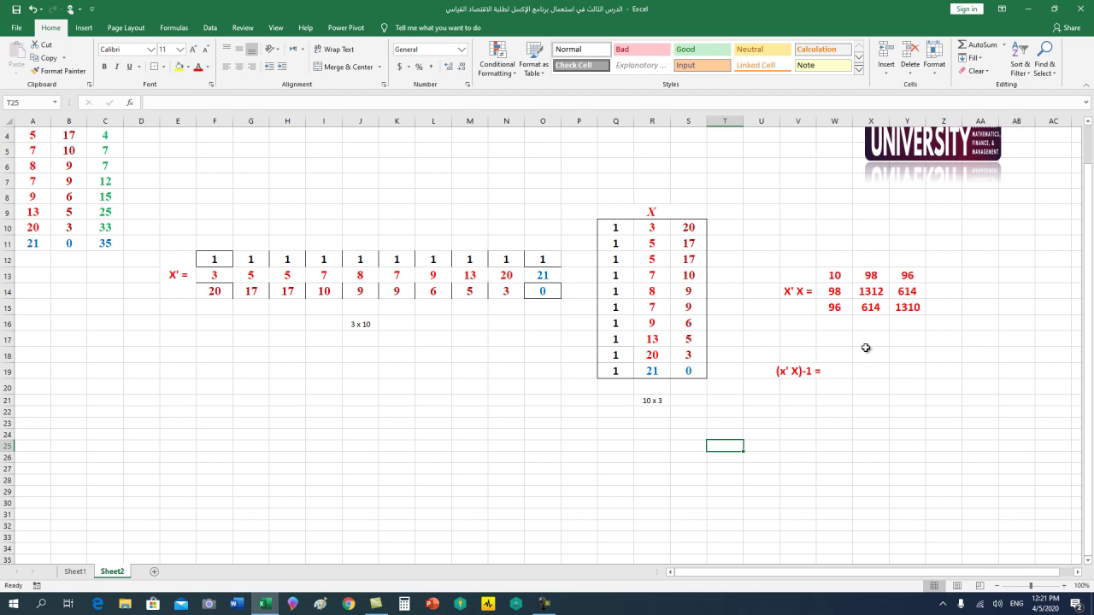
Step: Fill X18:Z20 with MINVERSE of X'X (W13:Y15) as an array formula
left_click_drag(866, 351, 902, 385)
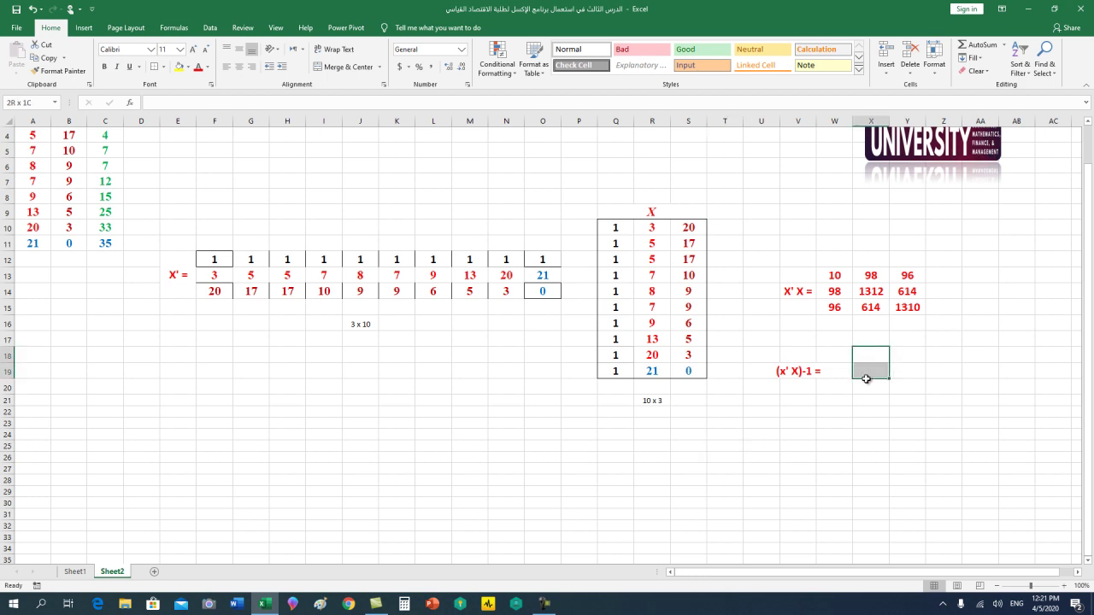
left_click_drag(910, 386, 931, 384)
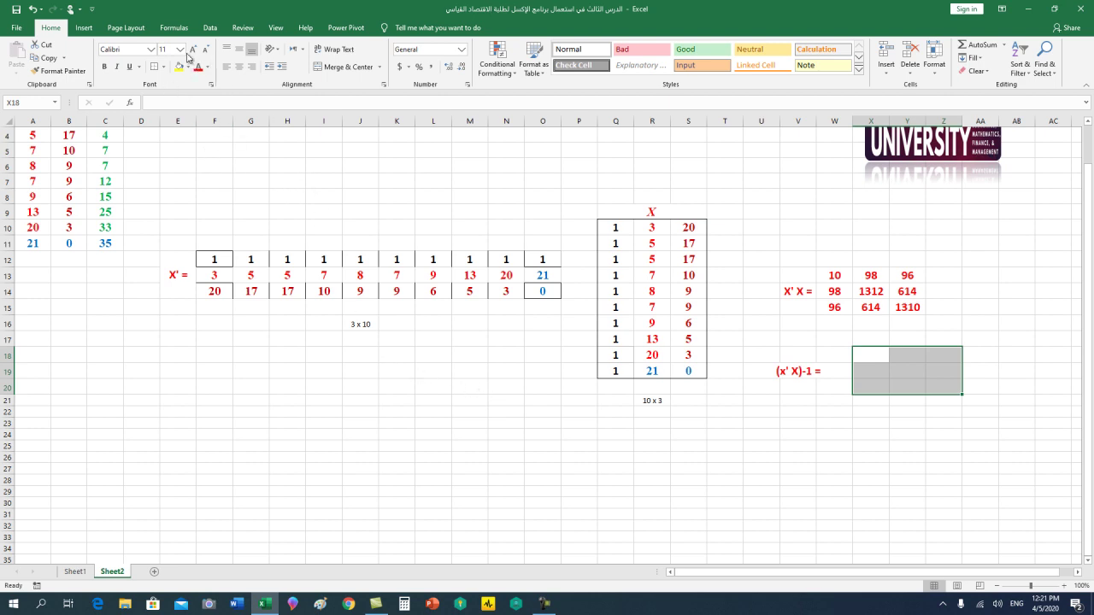
left_click(173, 27)
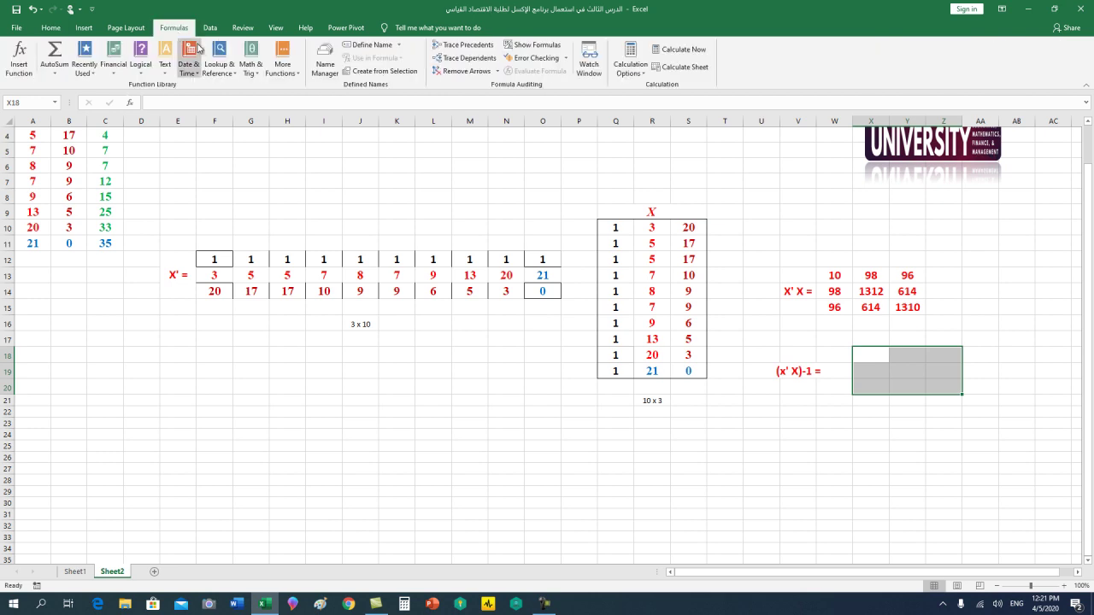
left_click(251, 67)
scroll(299, 308, "down", 1)
scroll(301, 337, "down", 1)
scroll(303, 342, "down", 1)
scroll(302, 347, "down", 1)
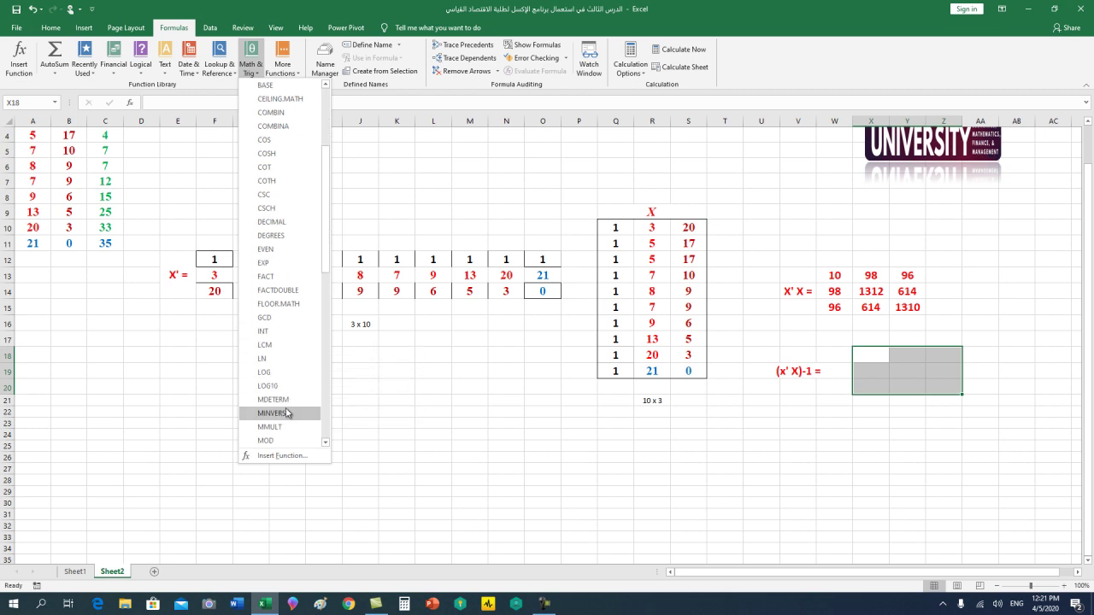
left_click(287, 414)
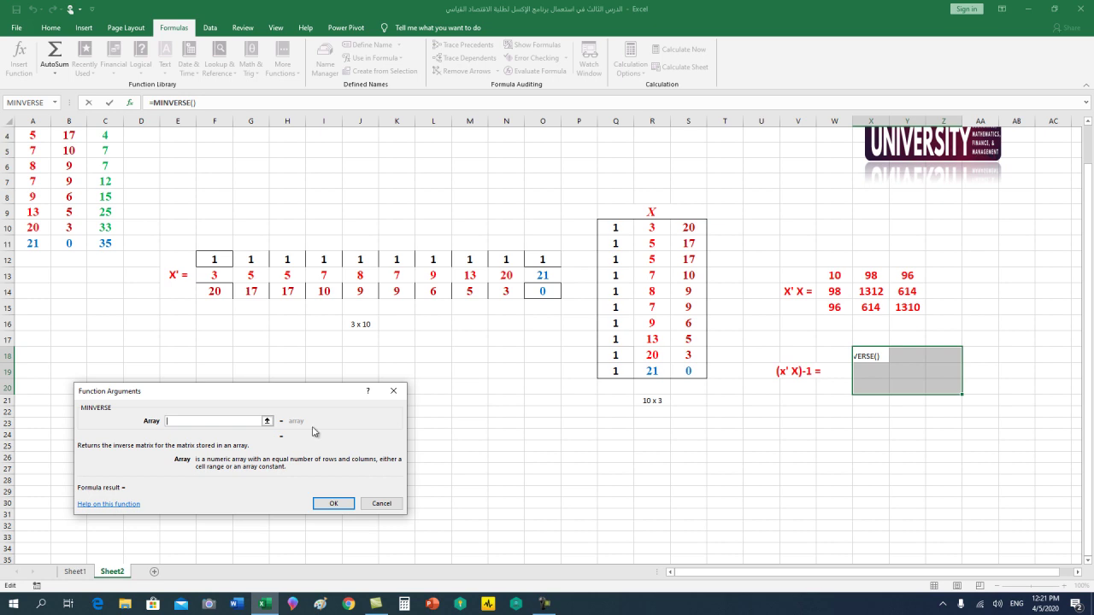
mouse_move(834, 275)
left_mouse_down()
mouse_move(857, 309)
mouse_move(913, 307)
left_mouse_up()
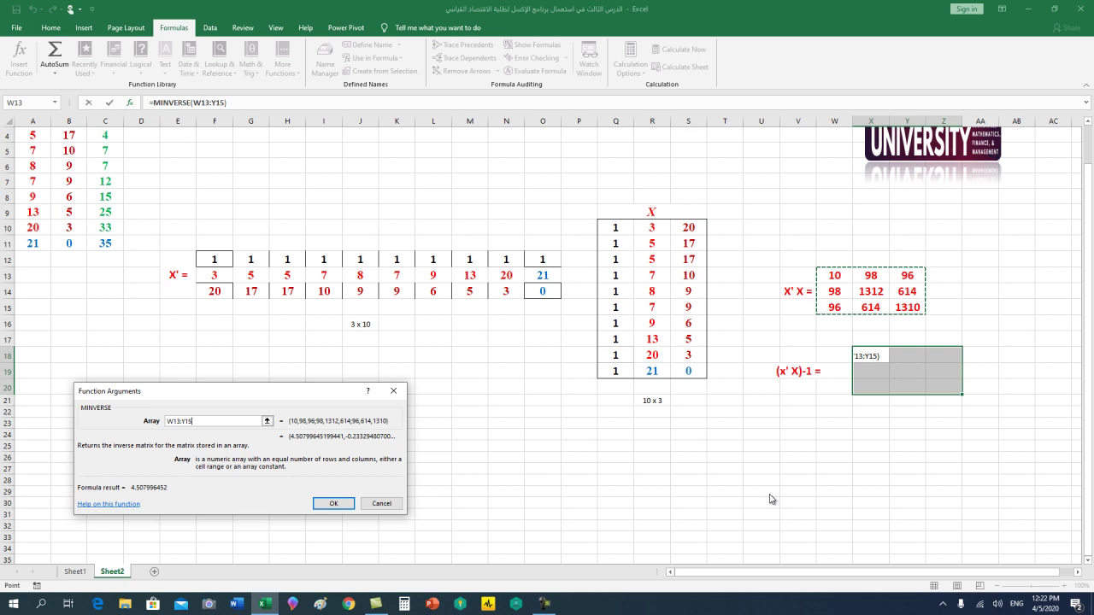
key("ctrl+shift+Return")
left_click(790, 494)
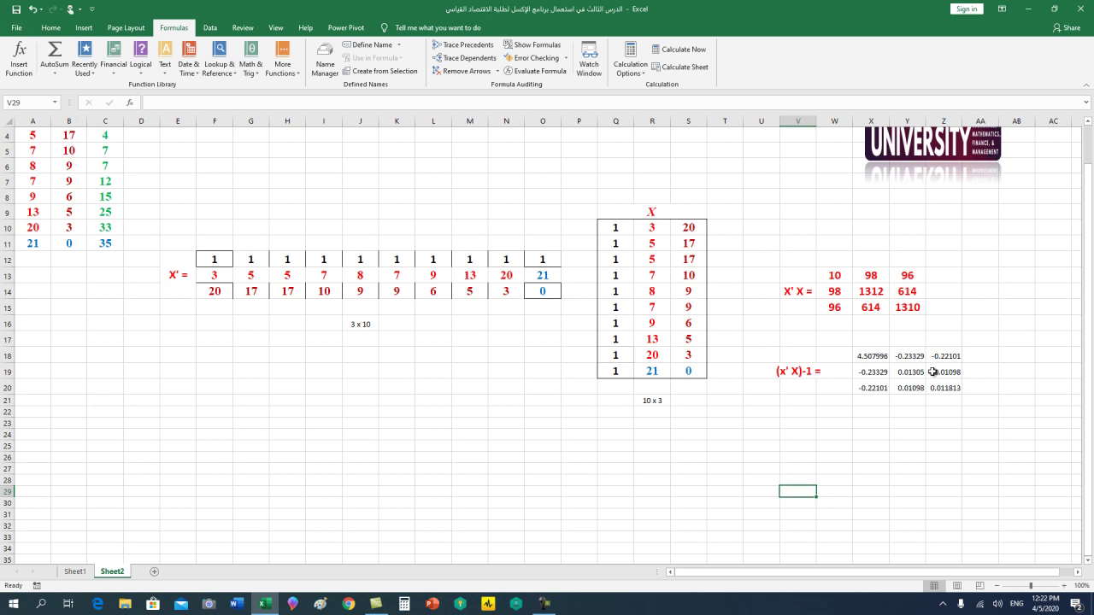
Step: Make the inverse values in X18:Z20 red, 16 pt and bold
left_click_drag(955, 356, 872, 388)
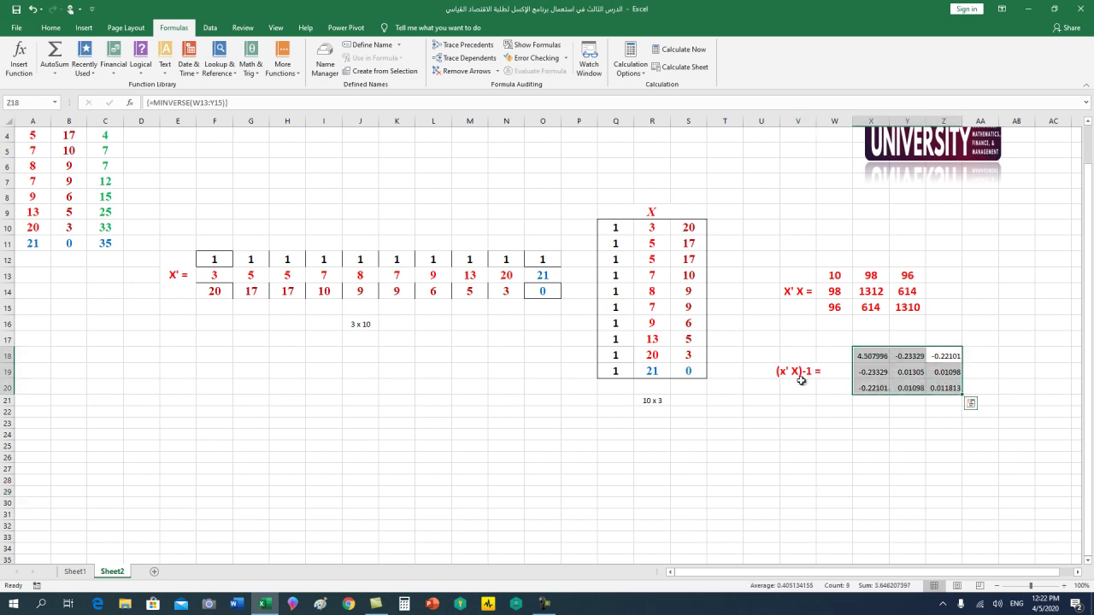
left_click(44, 33)
left_click(198, 67)
left_click(194, 50)
left_click(194, 50)
left_click(194, 49)
left_click(104, 66)
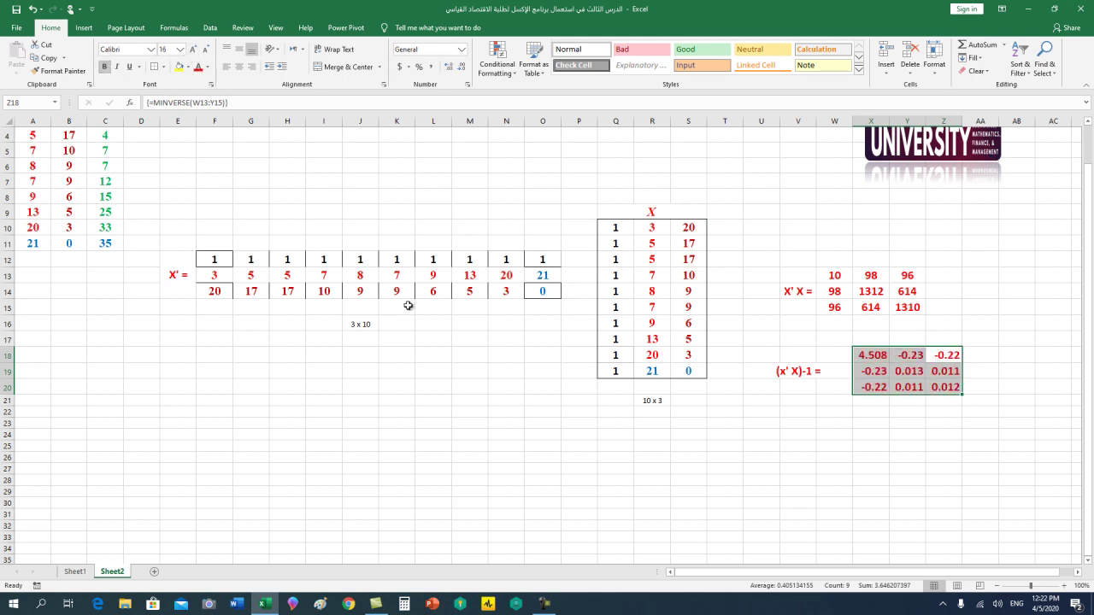
left_click(541, 420)
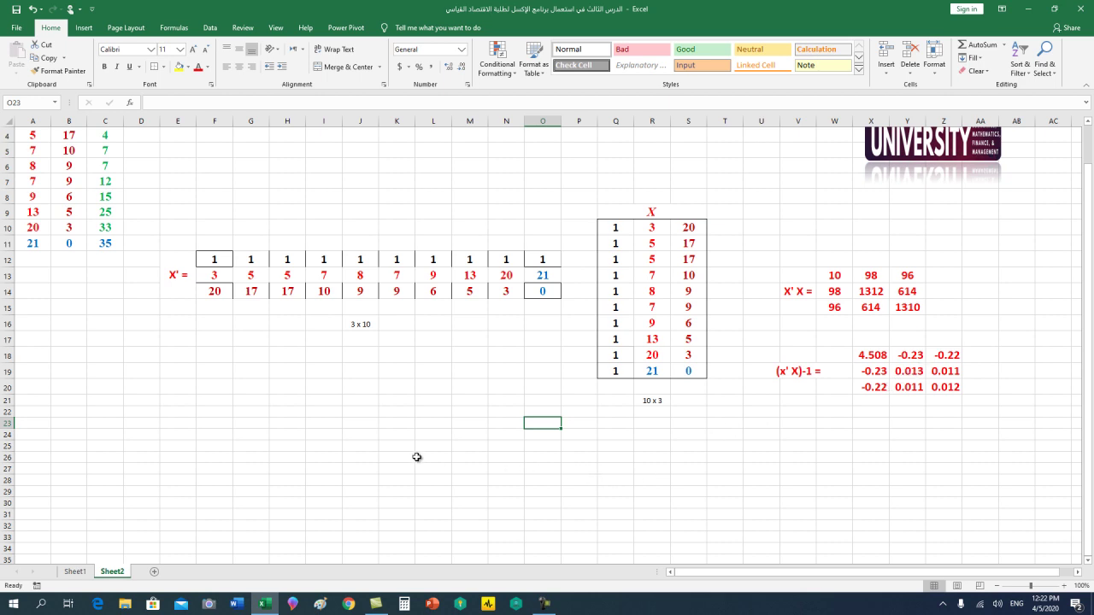
Step: Add a centred, enlarged, green, italic Times New Roman 'Y' heading in I18
scroll(305, 378, "up", 1)
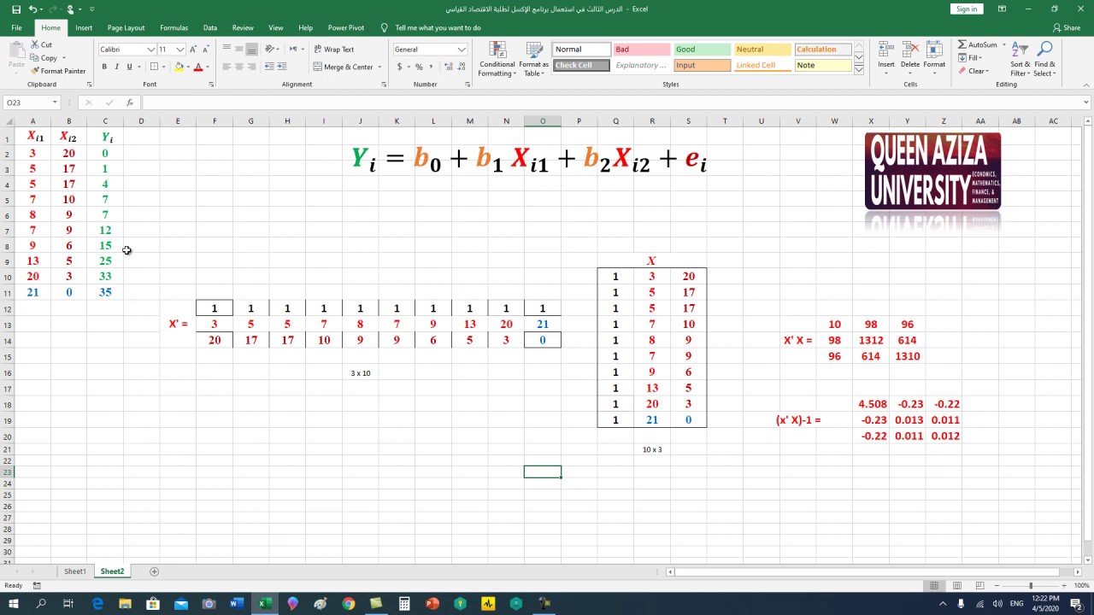
left_click(321, 404)
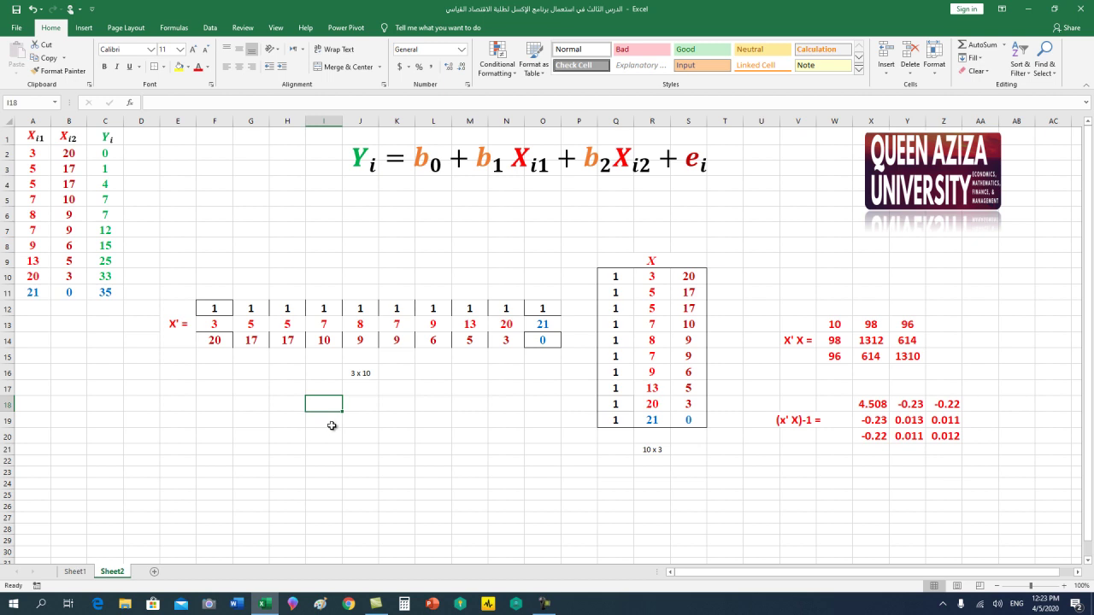
type("Y")
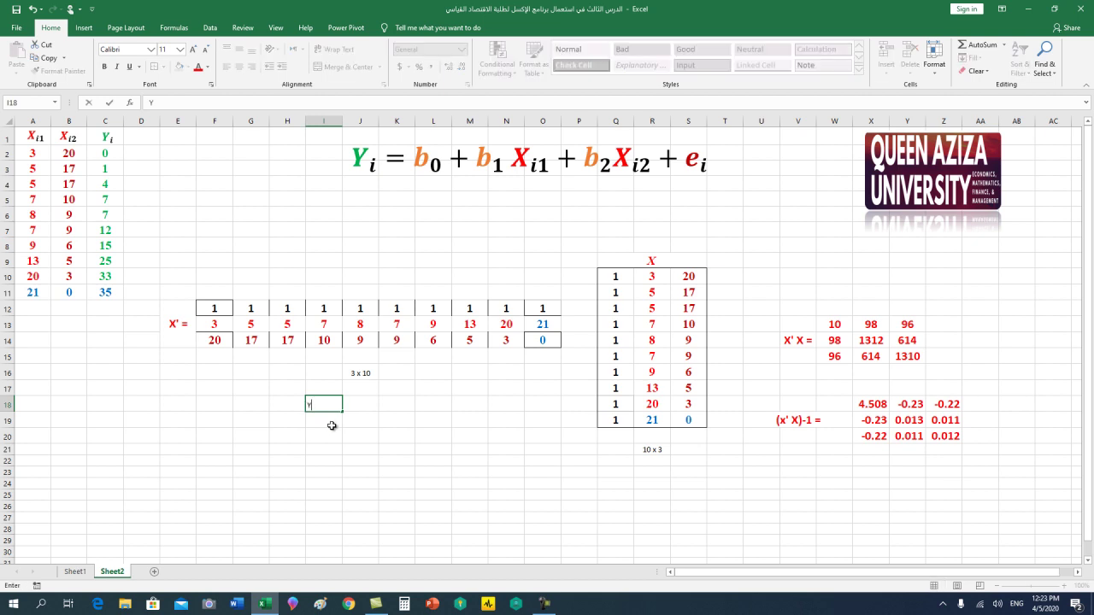
left_click(332, 426)
left_click(322, 405)
left_click(240, 67)
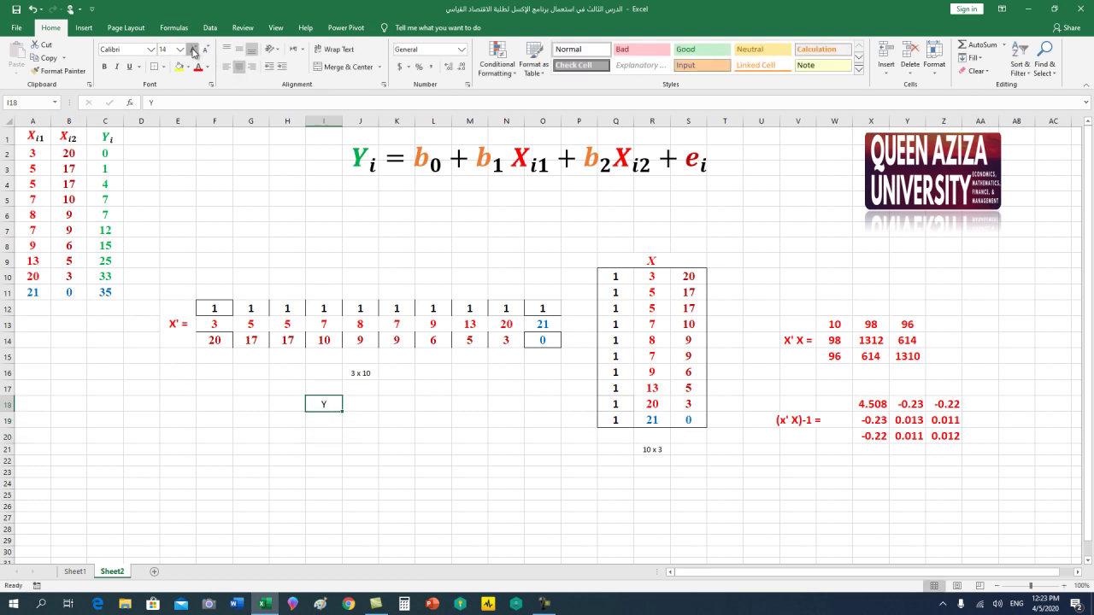
left_click(193, 50)
left_click(209, 70)
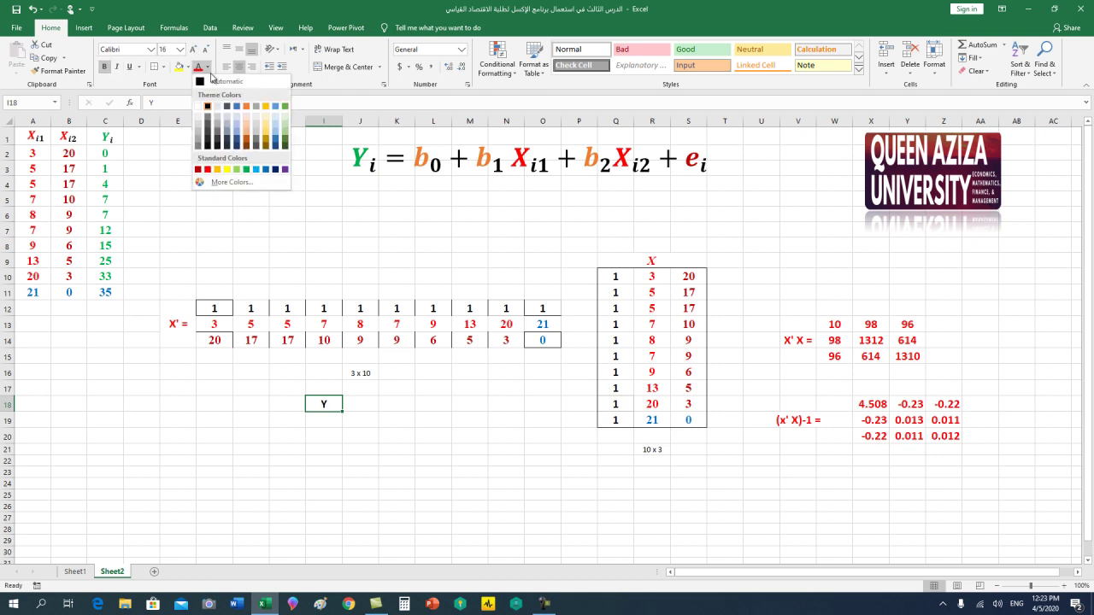
left_click(248, 171)
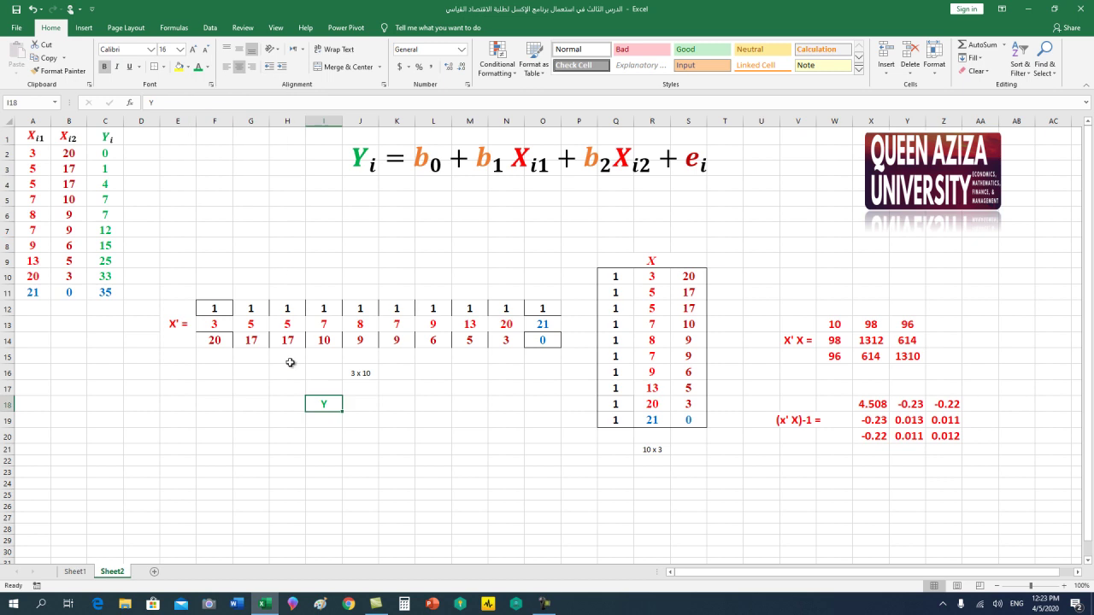
left_click(137, 48)
type("imes N")
type("ew Ro")
key("Return")
left_click(116, 67)
Step: Copy the Y values C2:C11 and paste them into I19:I28
left_click_drag(114, 157, 113, 282)
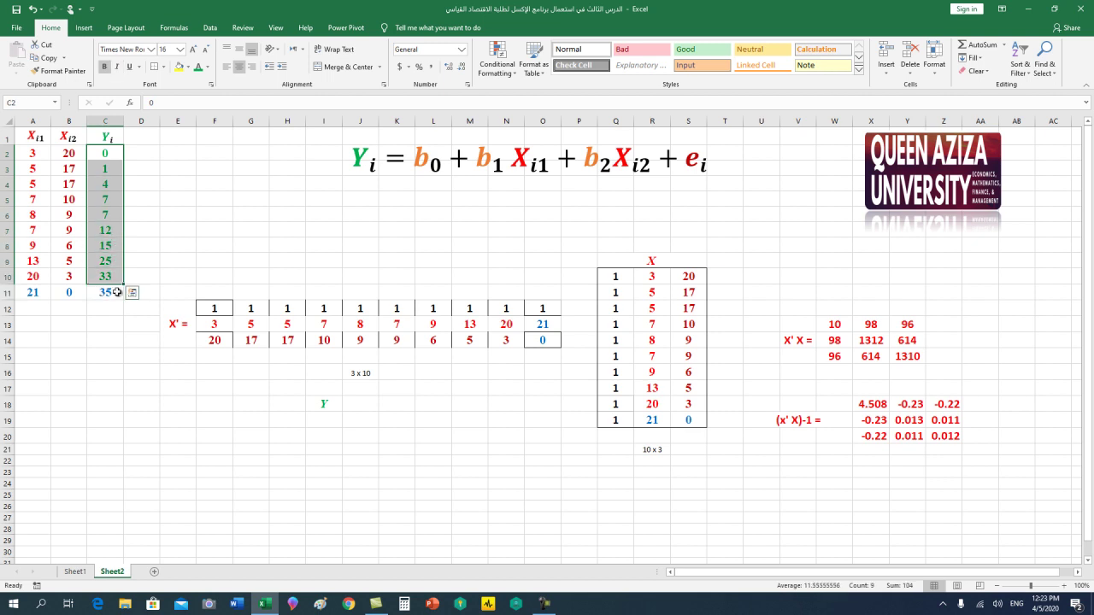
left_click_drag(114, 154, 113, 285)
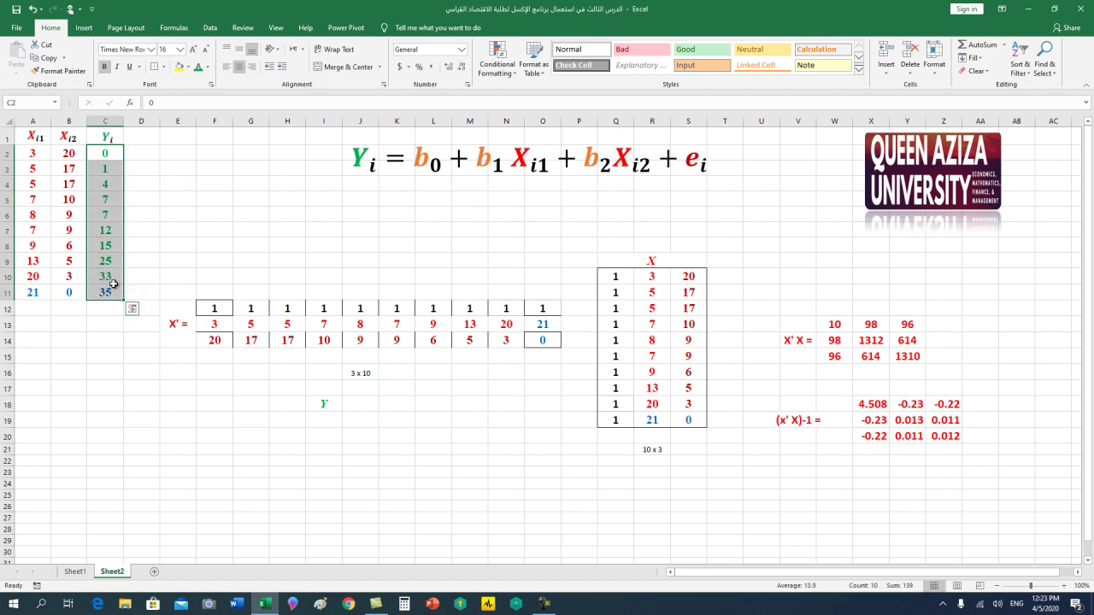
key("ctrl+c")
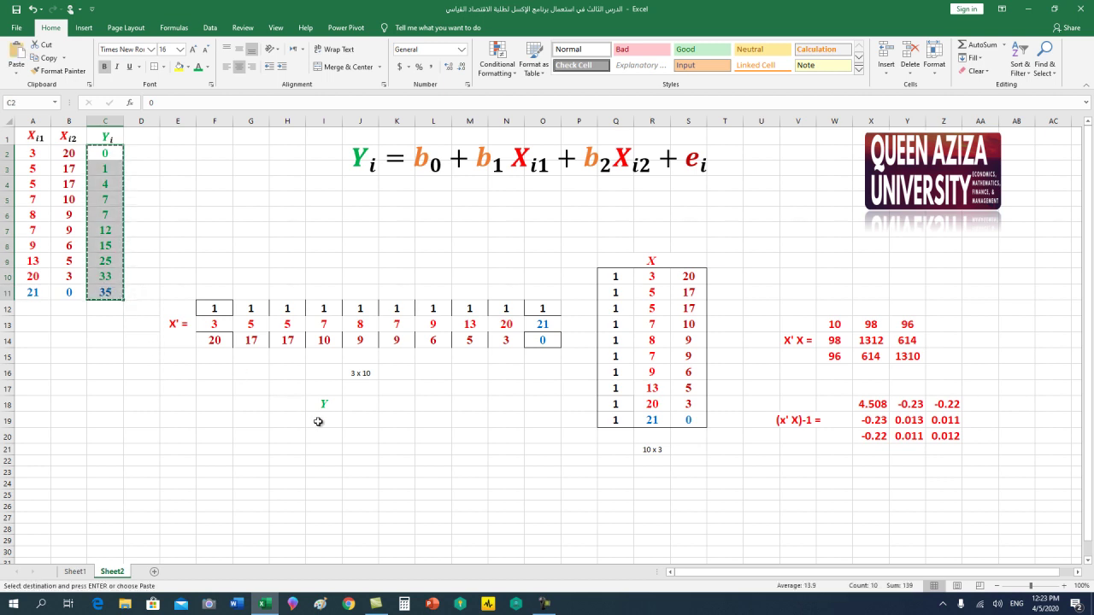
left_click(319, 419)
key("ctrl+v")
scroll(440, 491, "down", 3)
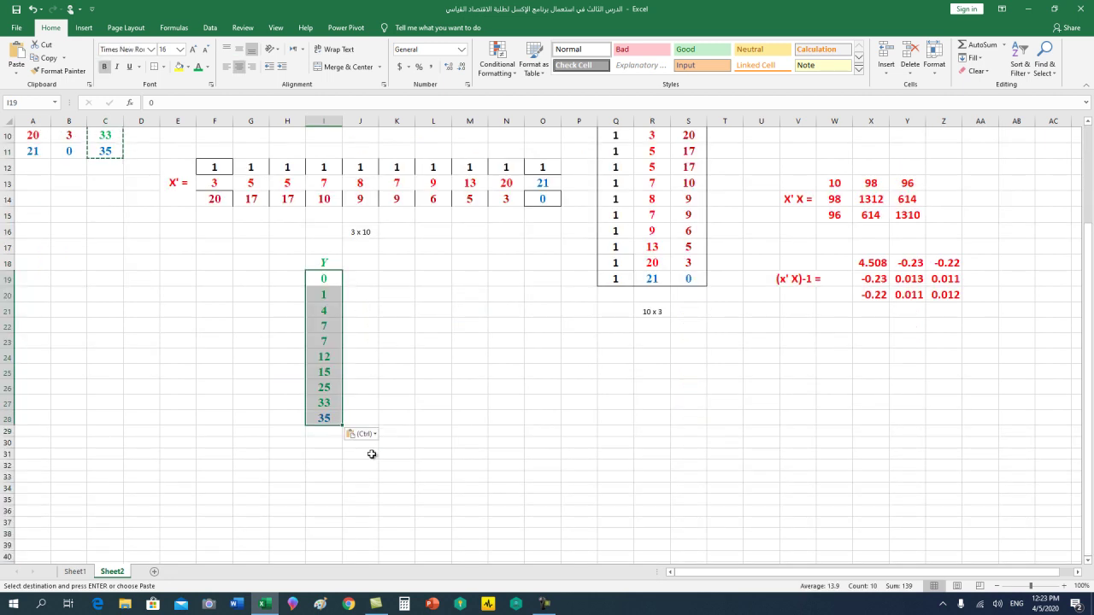
scroll(393, 457, "up", 1)
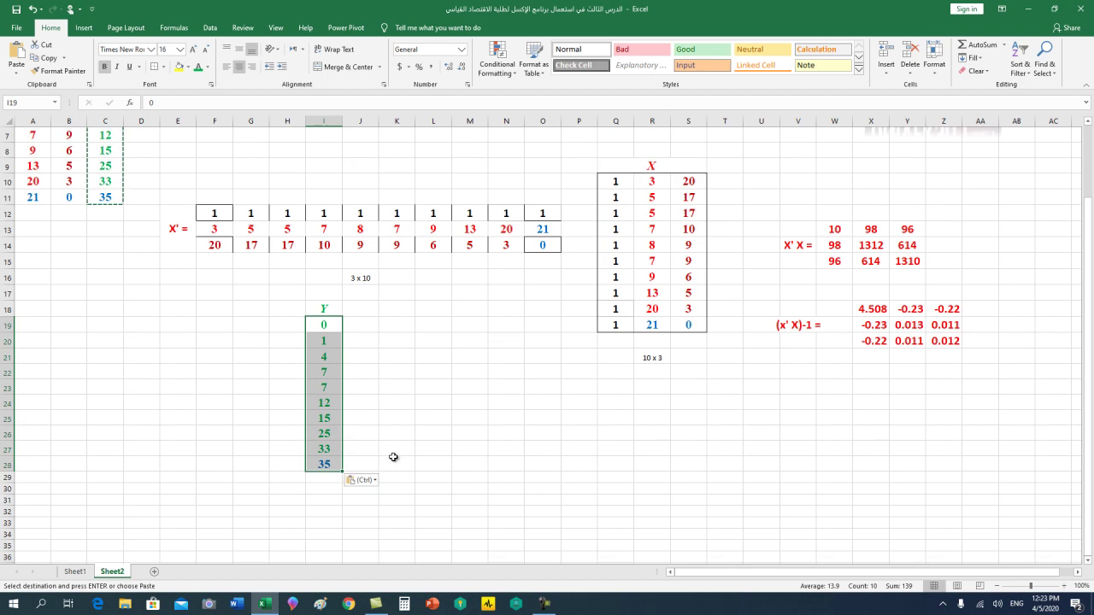
left_click(431, 387)
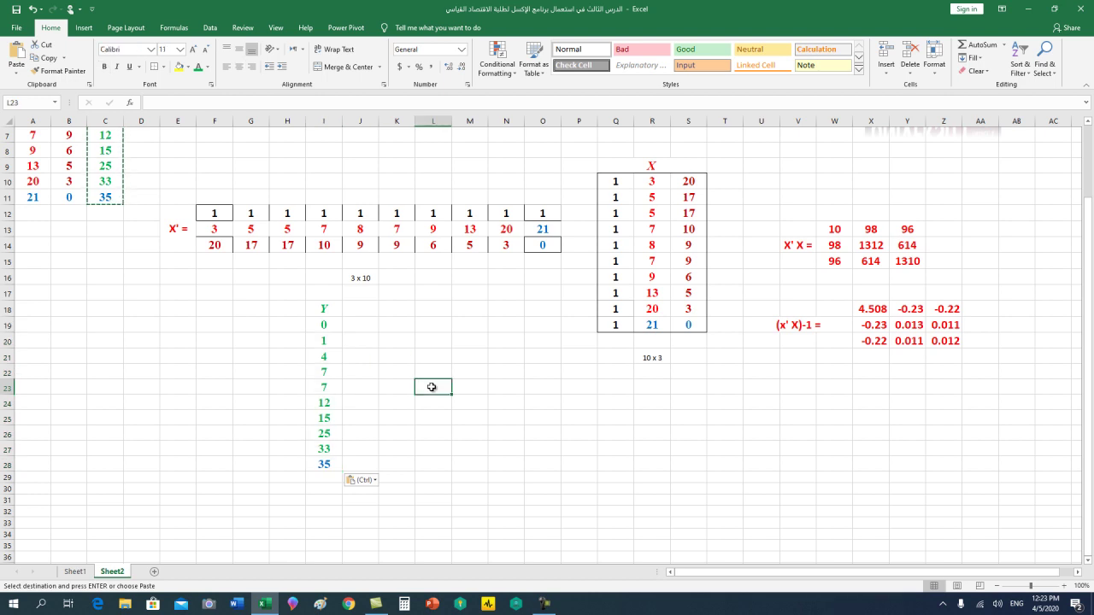
Step: Enter a centred, 16 pt, bold blue 'X' Y =' label in L23
type("X' Y")
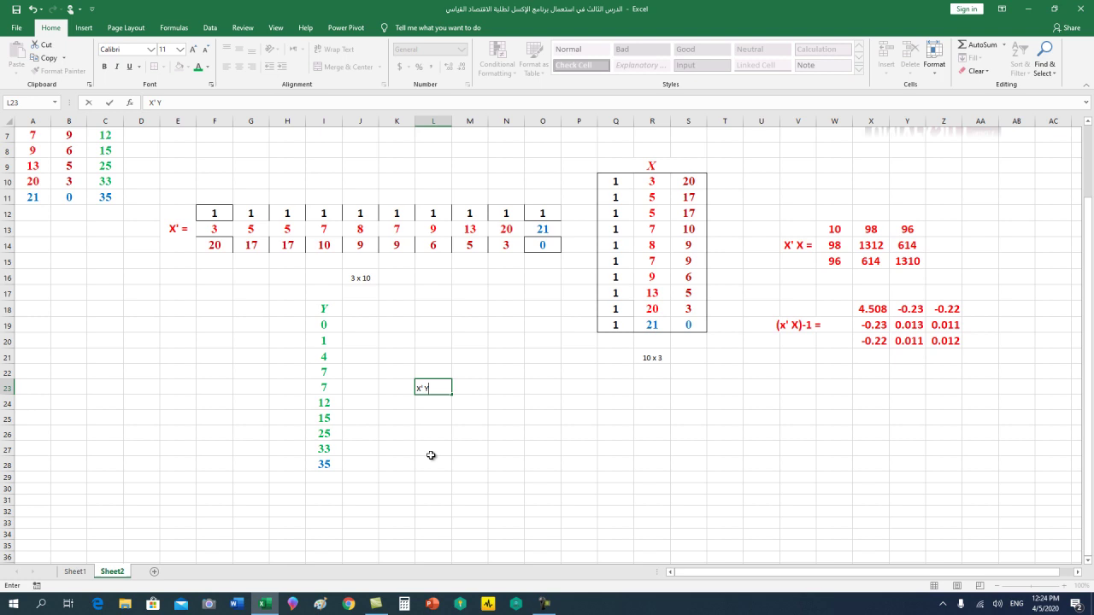
left_click(432, 455)
left_click(440, 389)
left_click(240, 65)
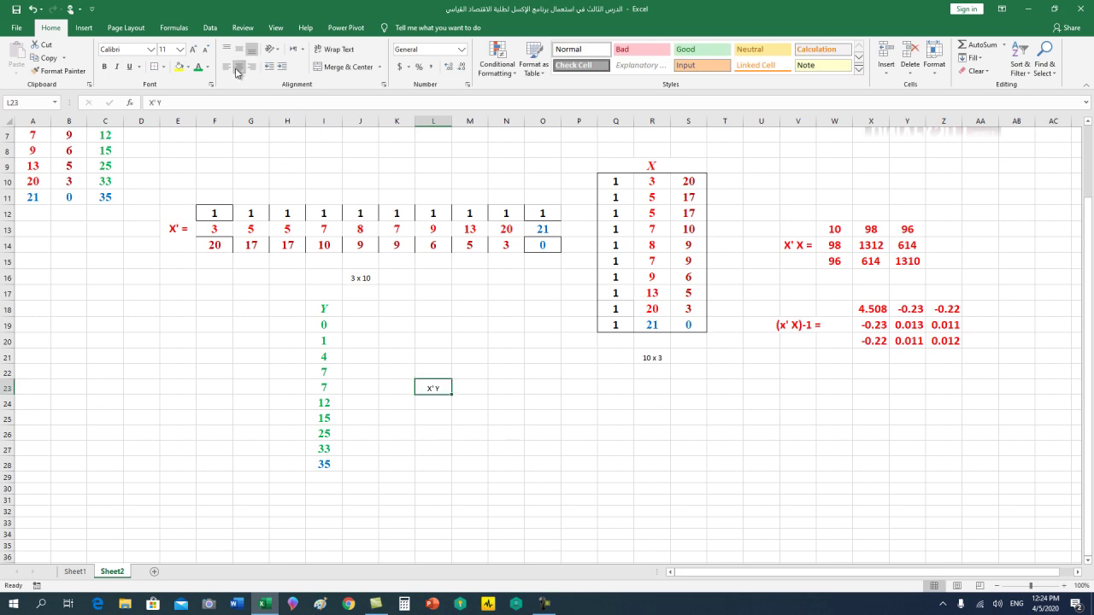
left_click(240, 52)
left_click(193, 49)
left_click(194, 50)
left_click(193, 49)
left_click(104, 69)
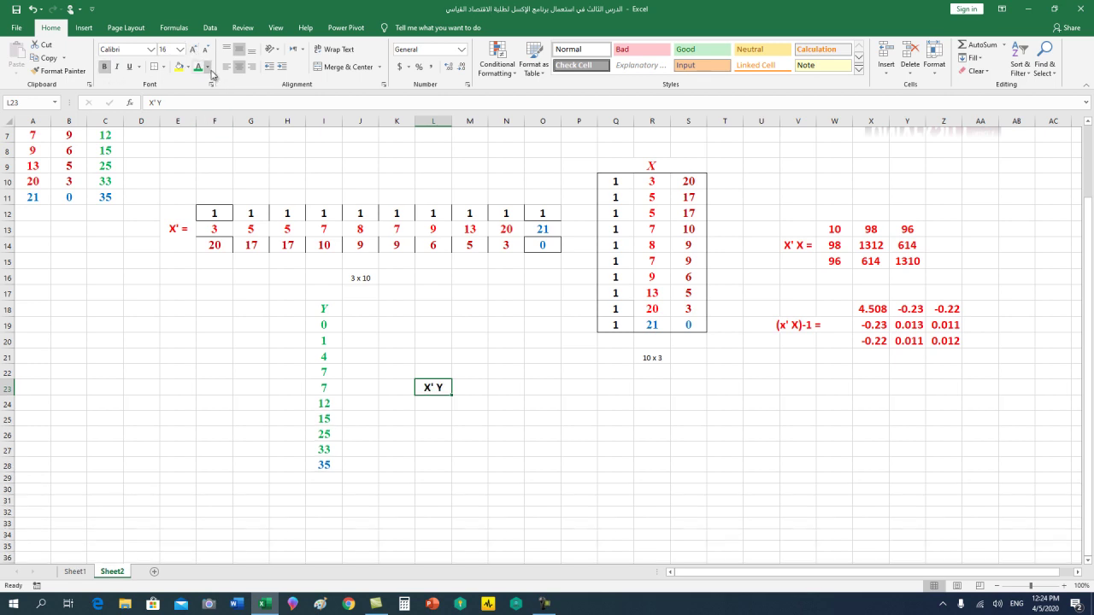
left_click(207, 66)
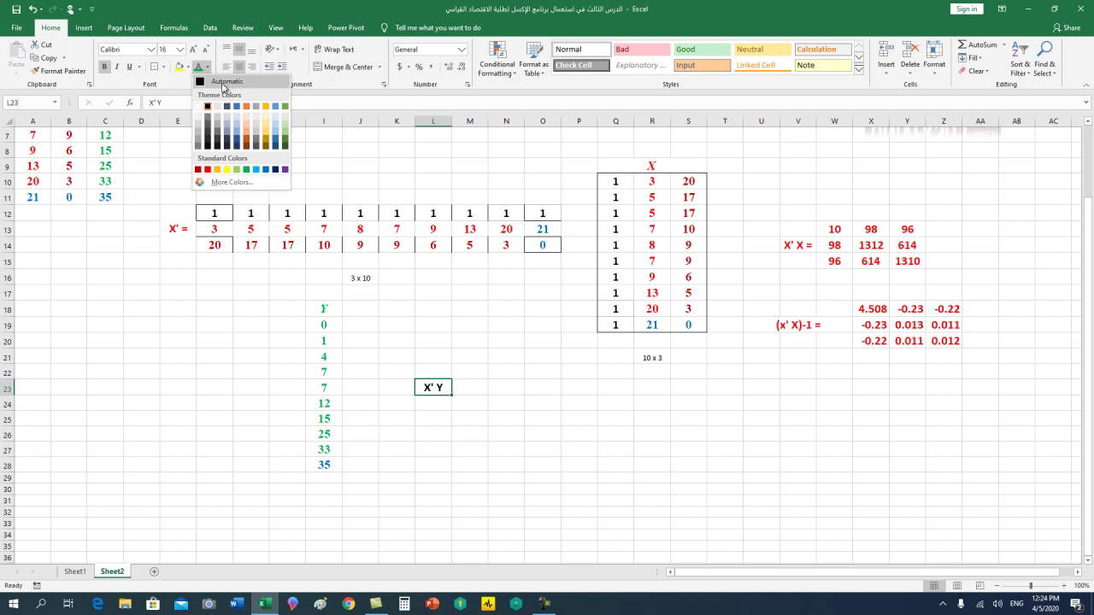
left_click(269, 171)
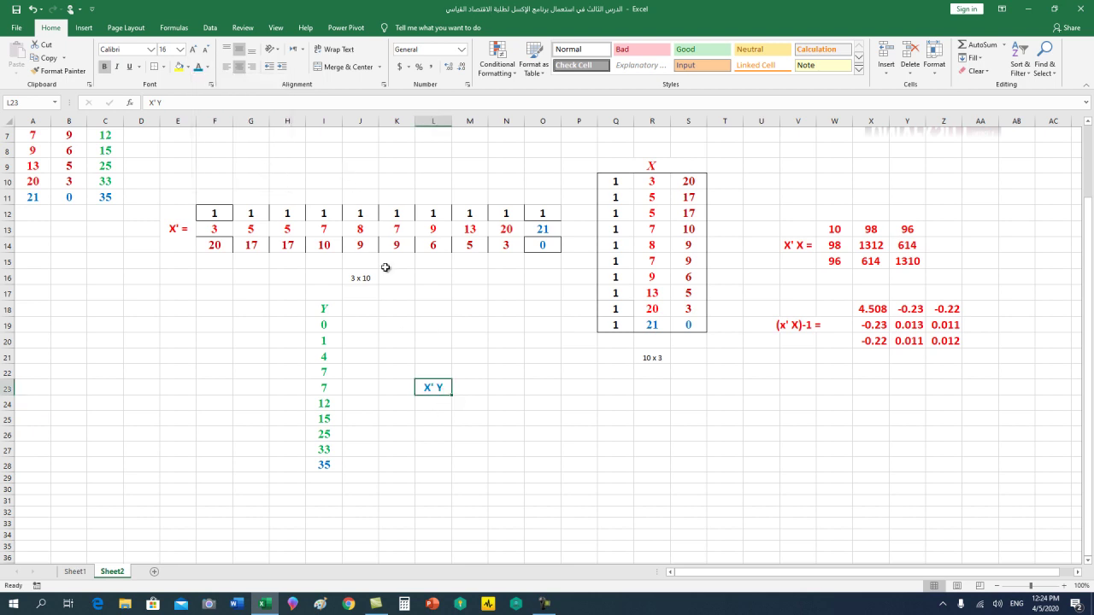
left_click(296, 103)
type("=")
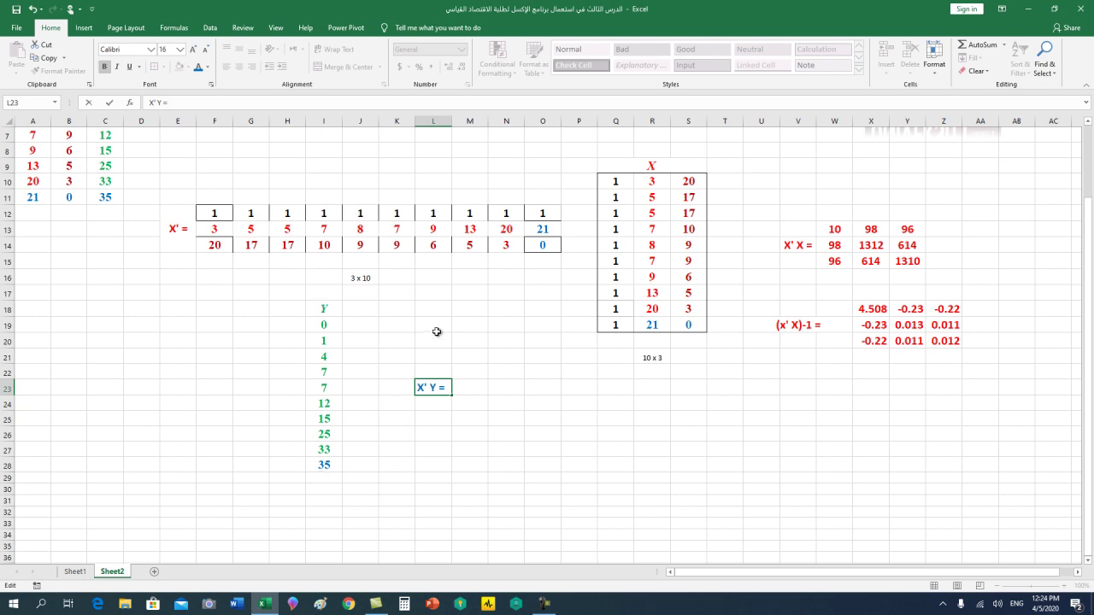
left_click_drag(473, 354, 473, 400)
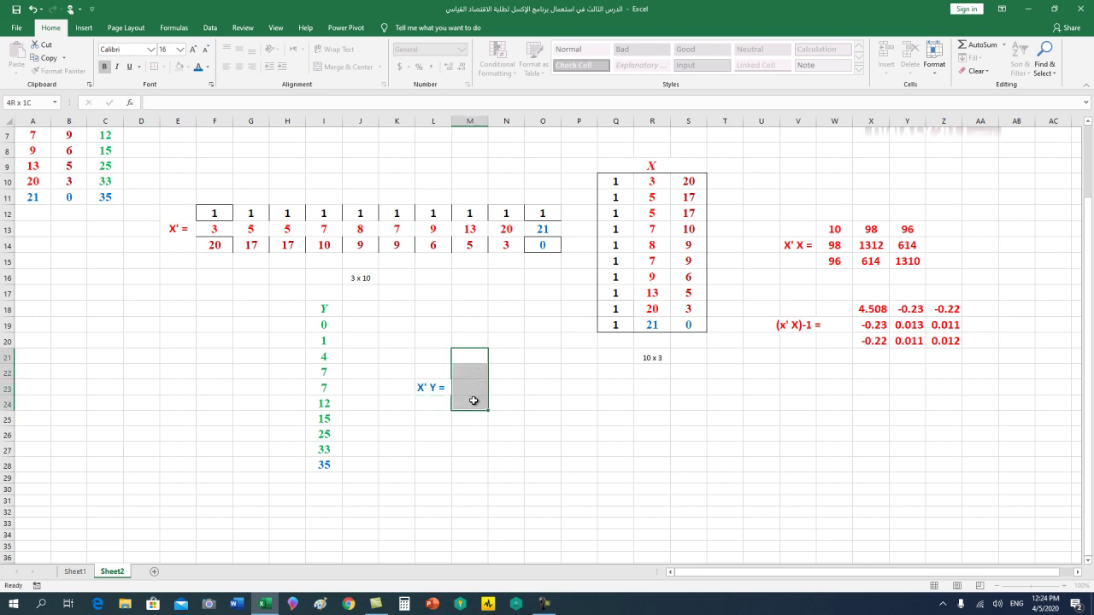
Step: Select M22:M24 and insert the MMULT function
left_click(442, 427)
left_click_drag(474, 372, 471, 405)
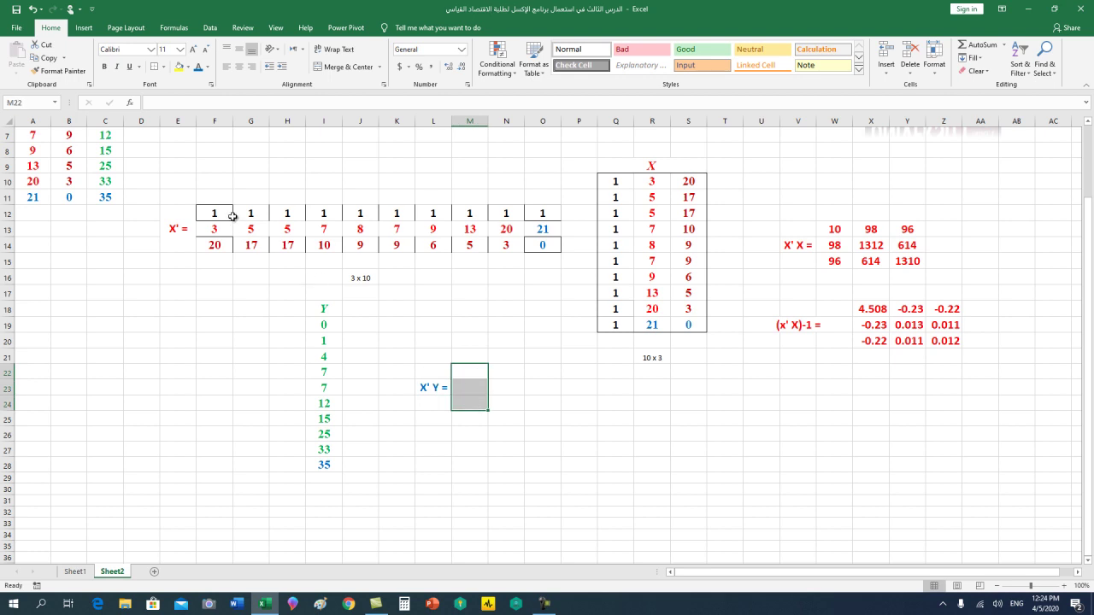
left_click(174, 28)
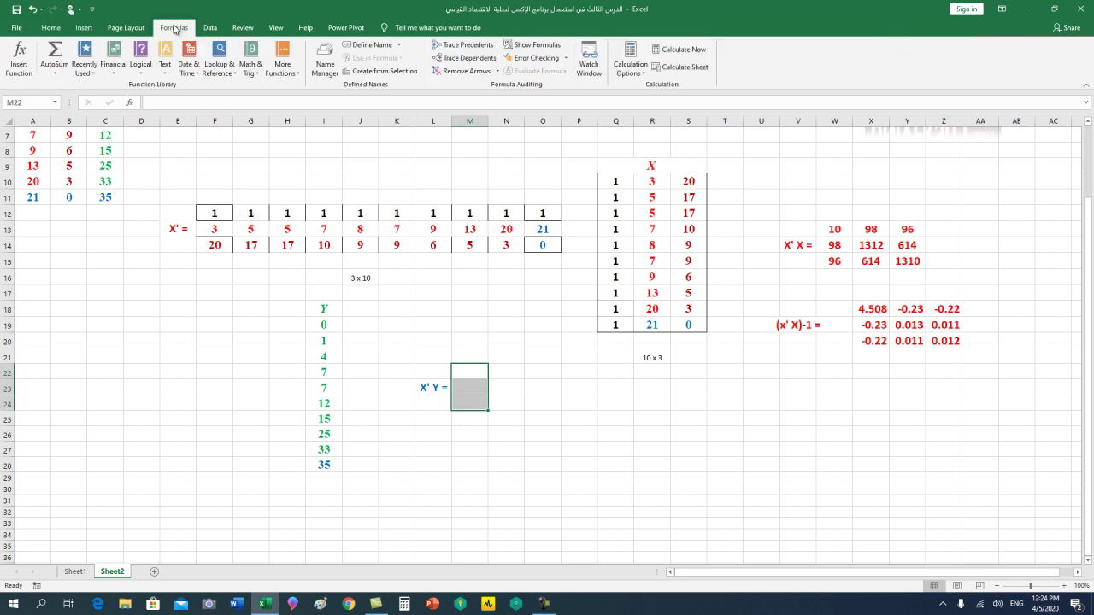
left_click(253, 69)
scroll(282, 362, "down", 1)
scroll(286, 383, "down", 1)
scroll(291, 395, "down", 1)
scroll(291, 396, "down", 1)
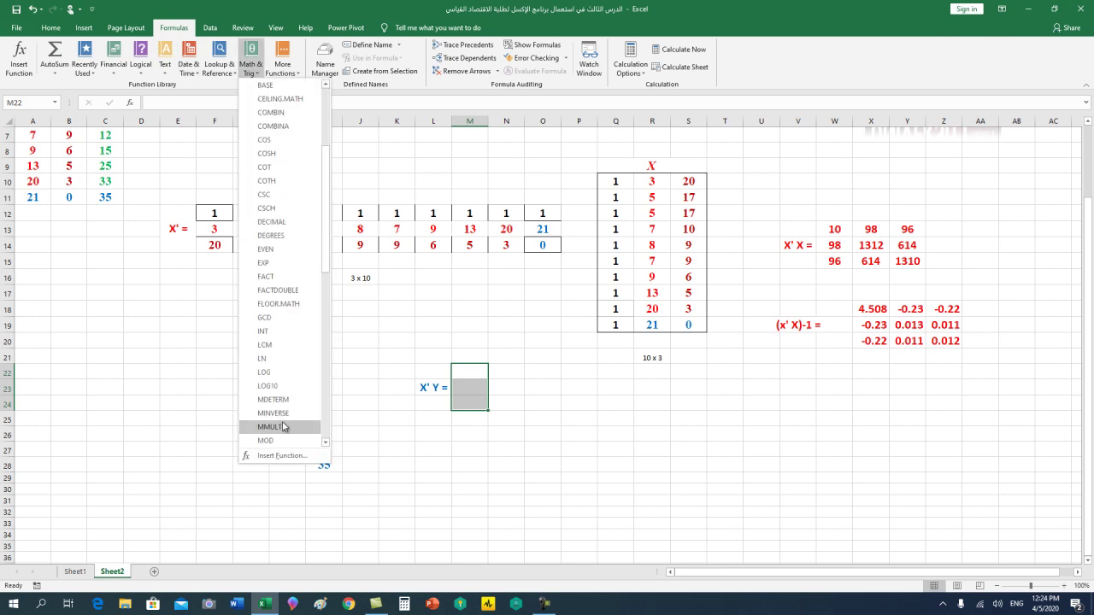
left_click(283, 427)
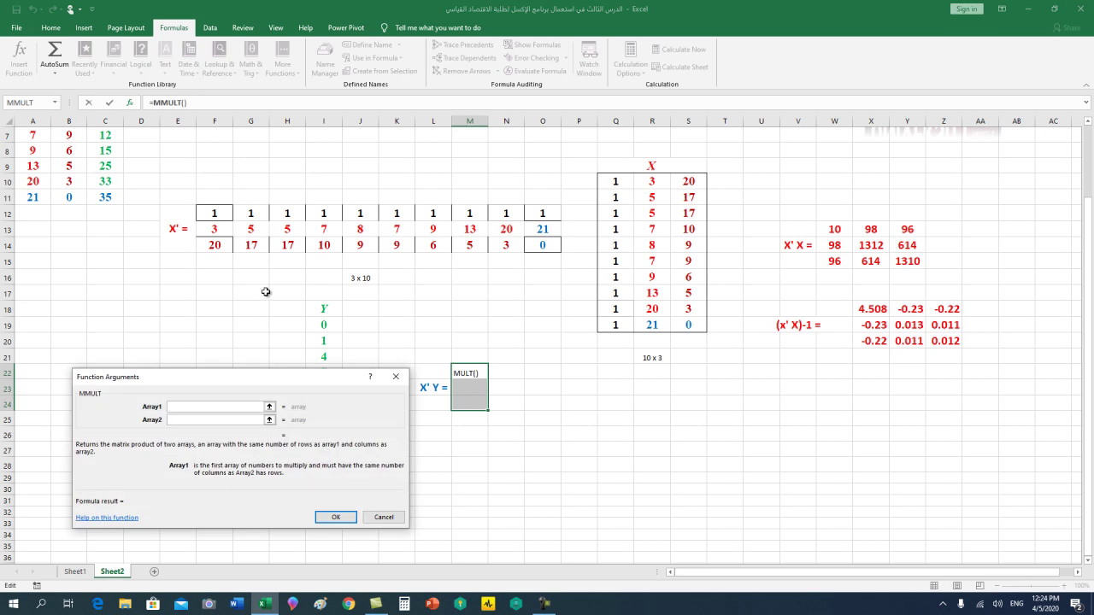
Step: Multiply F12:O14 by I19:I28 as an array formula, giving 139, 2069, 640
mouse_move(220, 214)
left_mouse_down()
mouse_move(267, 247)
mouse_move(547, 246)
left_mouse_up()
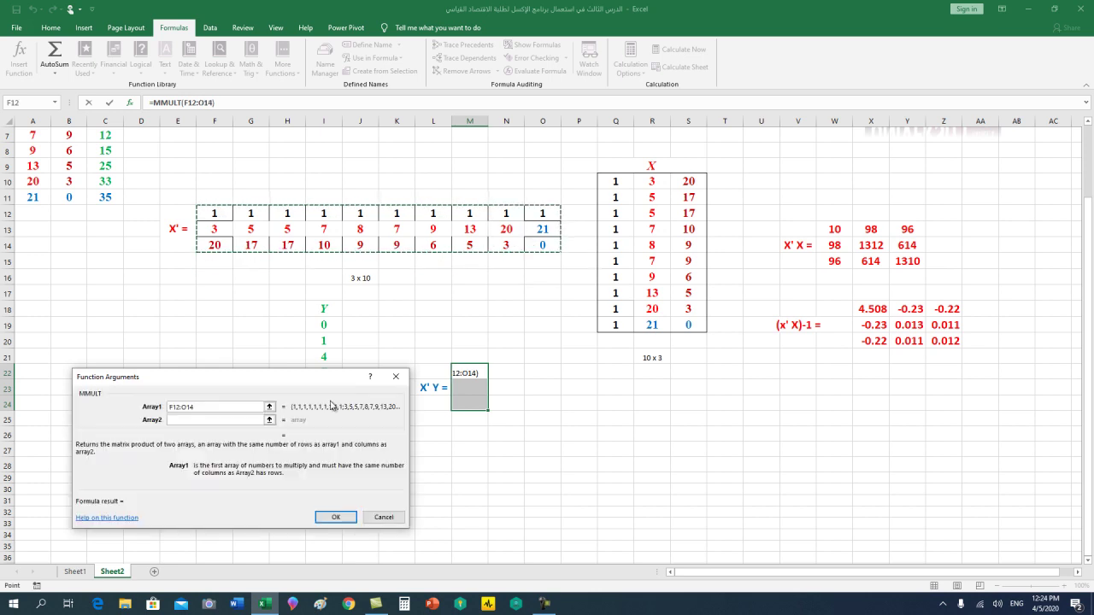
mouse_move(305, 383)
left_mouse_down()
mouse_move(295, 400)
mouse_move(785, 399)
left_mouse_up()
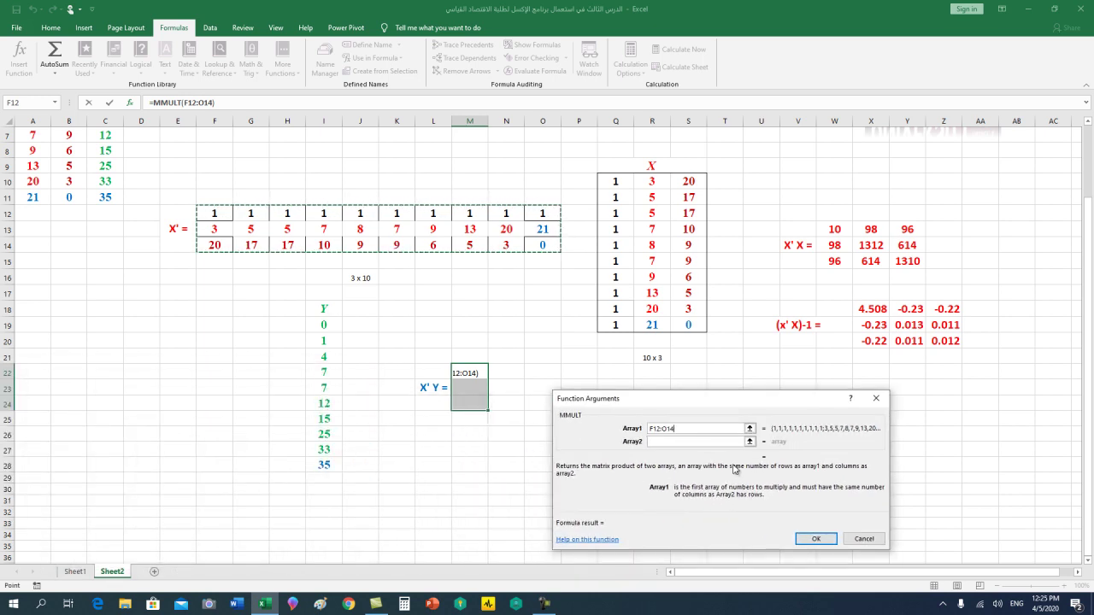
left_click(710, 442)
left_click_drag(330, 328, 329, 463)
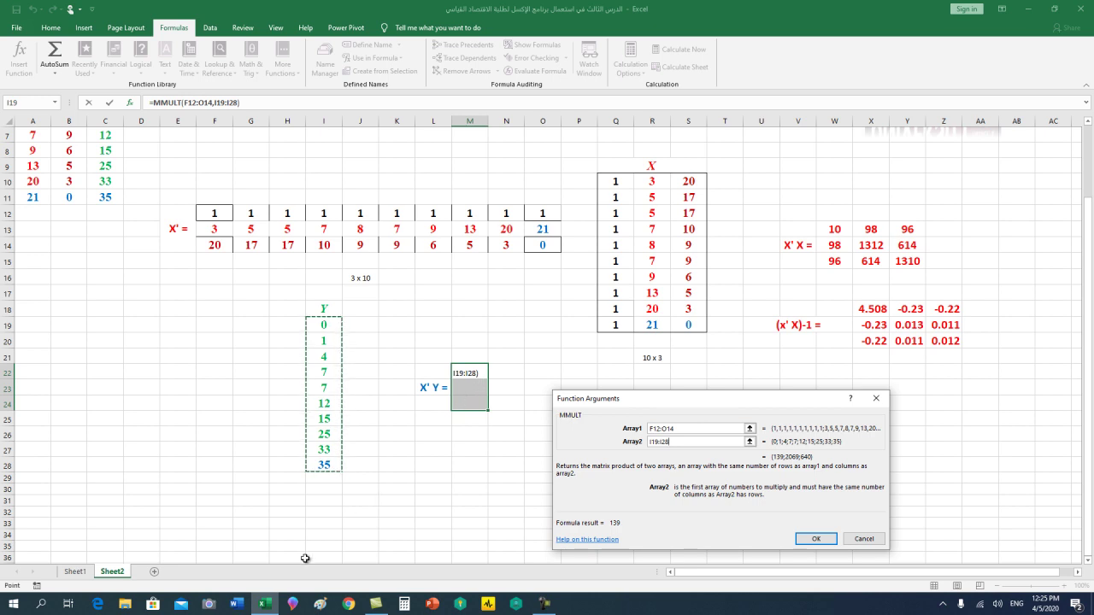
key("ctrl+shift+Return")
left_click(470, 433)
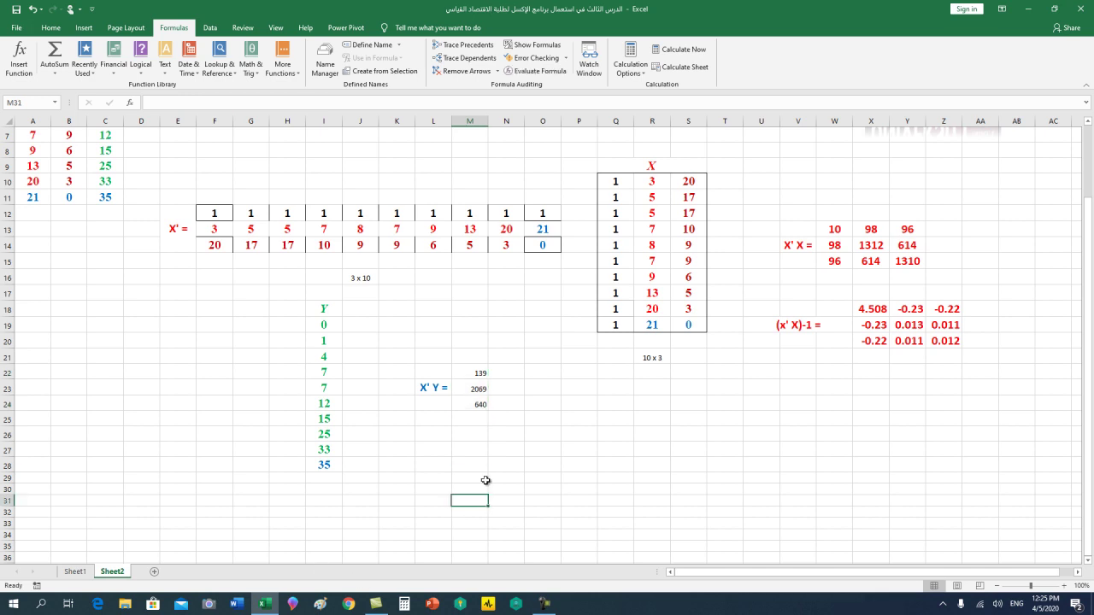
Step: Center the X'Y results in M22:M24 and make them 16 pt, bold and blue
left_click(480, 374)
left_click_drag(481, 373, 480, 404)
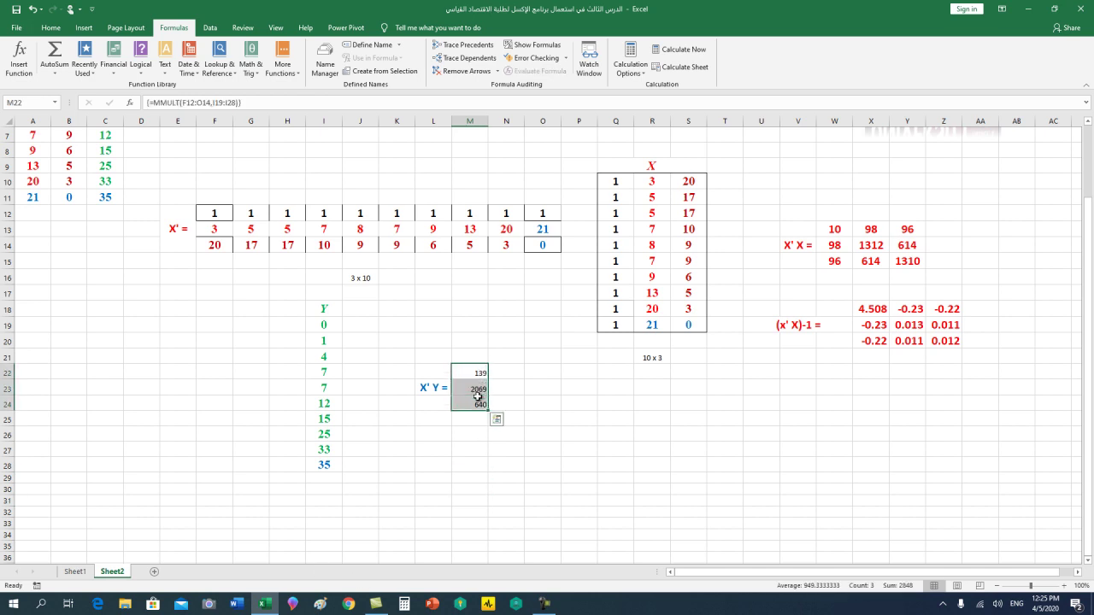
left_click(50, 27)
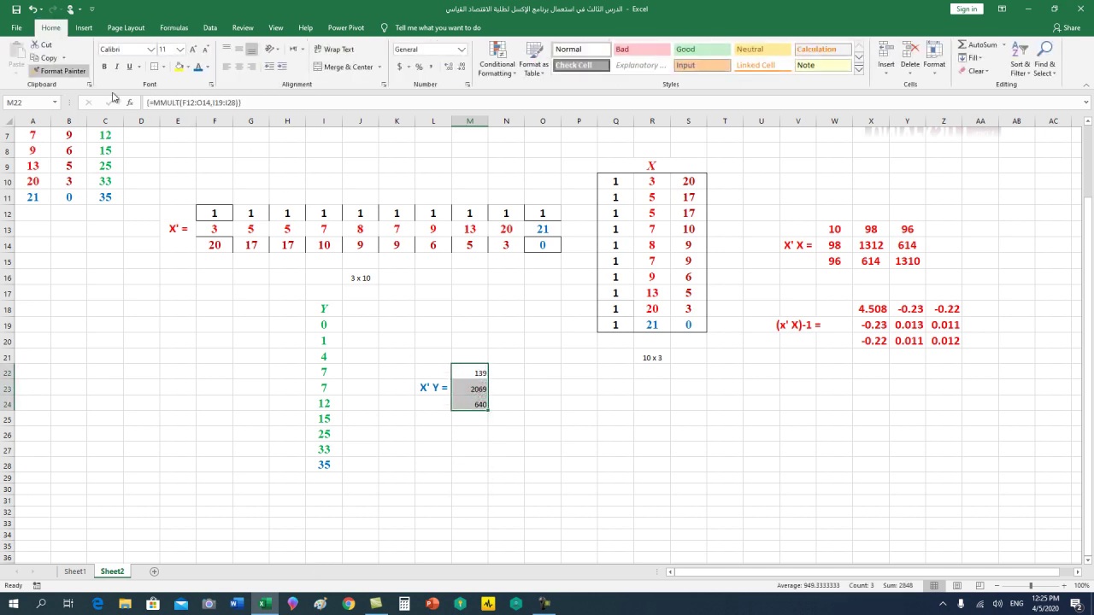
left_click(243, 68)
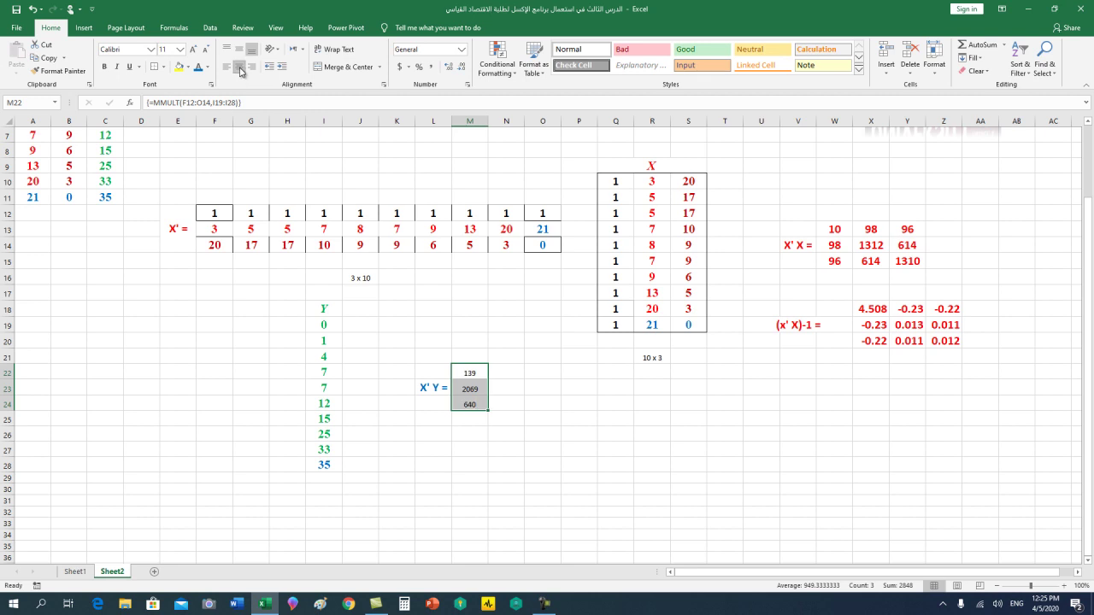
left_click(193, 49)
left_click(193, 49)
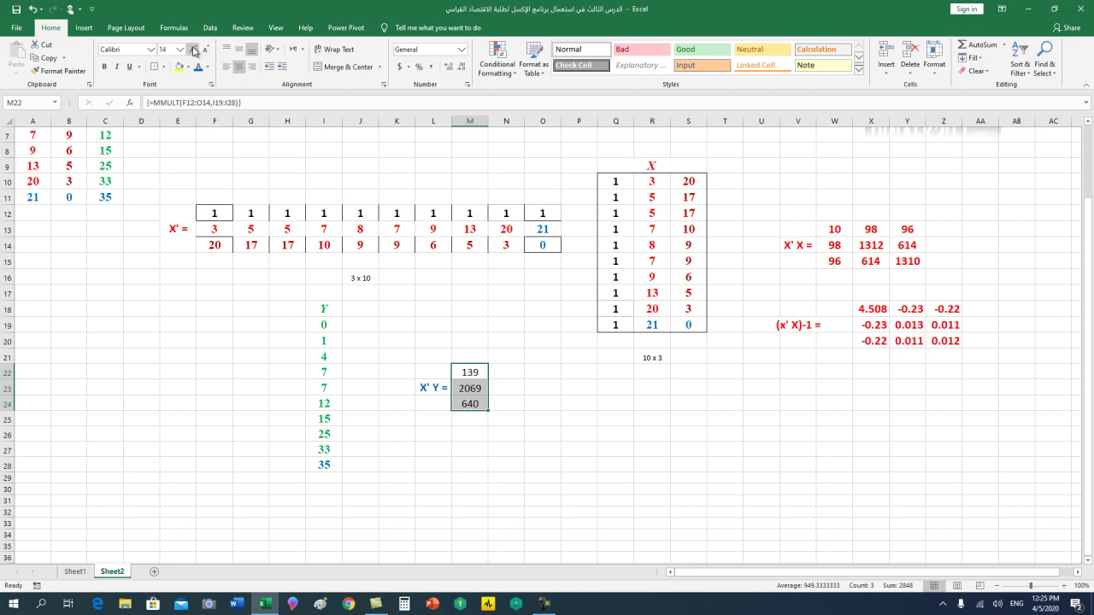
left_click(193, 49)
left_click(105, 66)
left_click(198, 66)
left_click(410, 468)
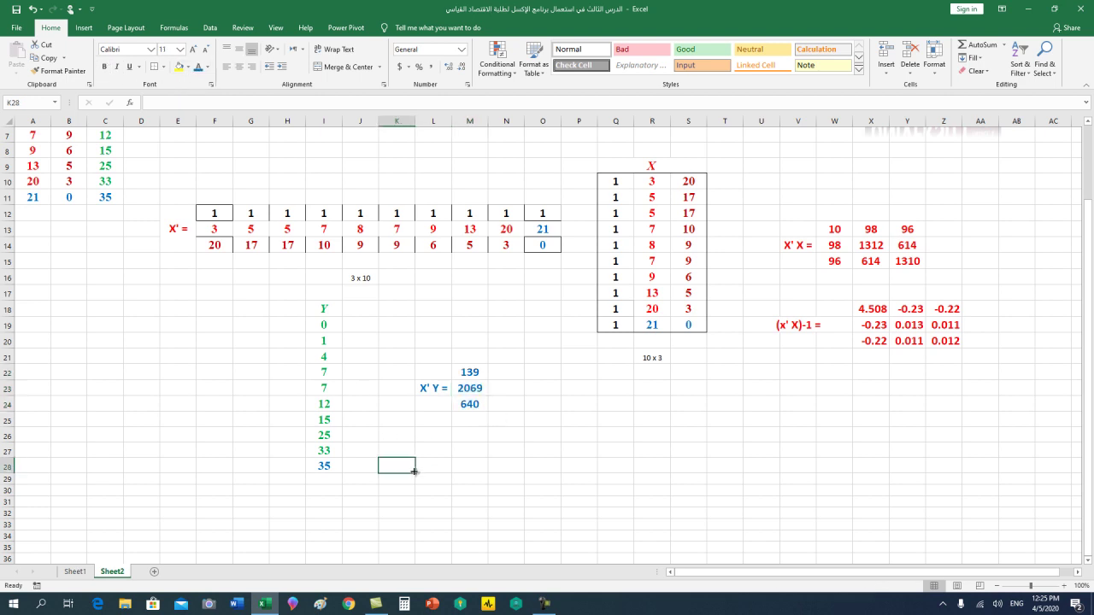
mouse_move(655, 418)
left_mouse_down()
mouse_move(654, 450)
mouse_move(653, 419)
left_mouse_up()
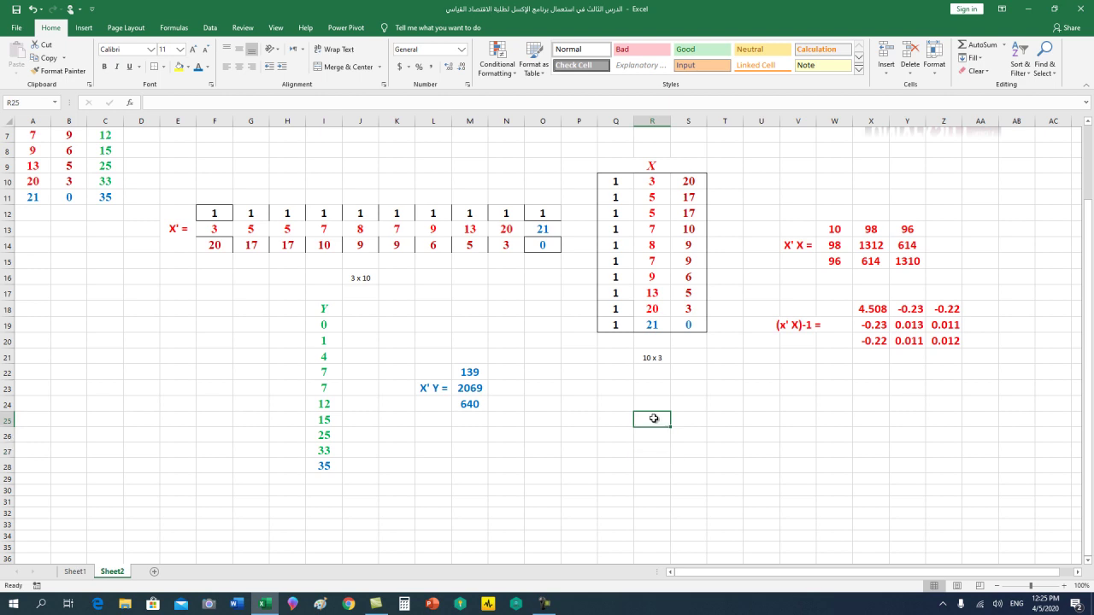
Step: Enter the coefficient labels b0, b1 and b2 in R25:R27
type("b0")
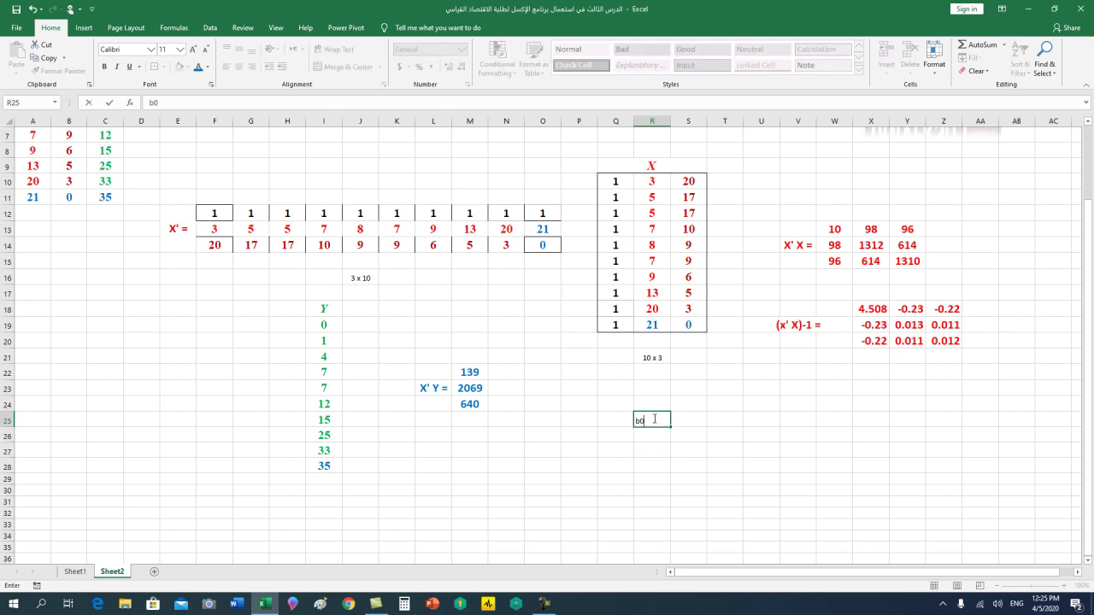
key("Return")
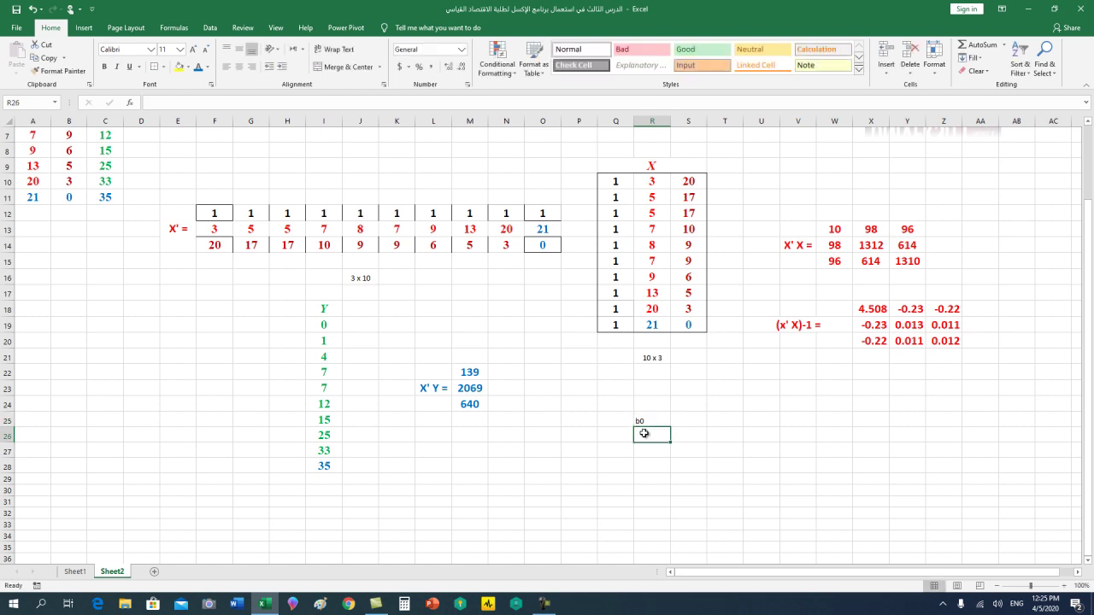
type("b0")
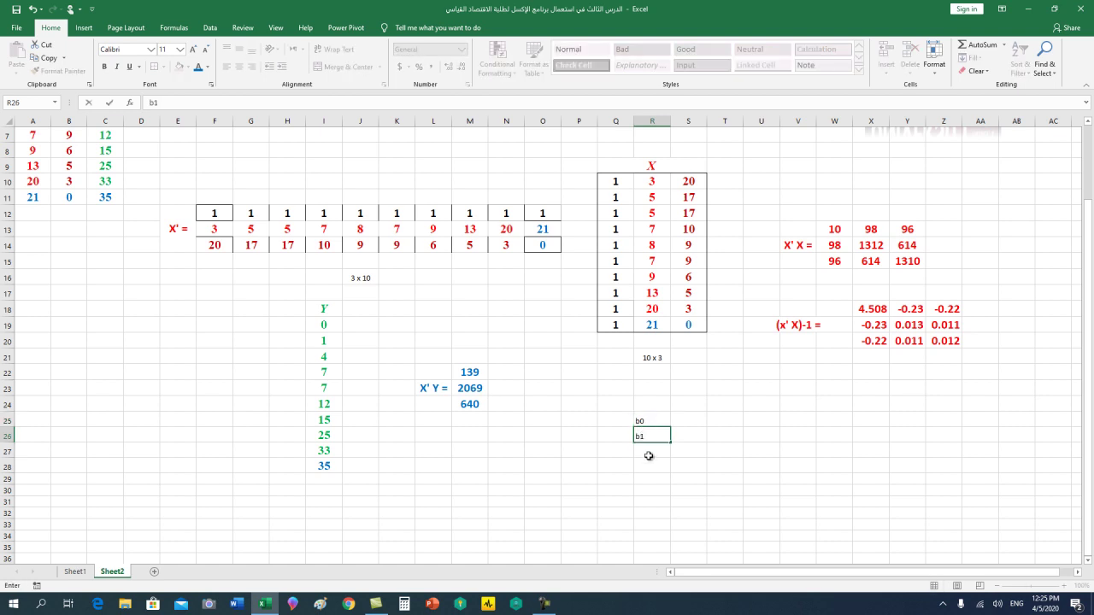
key("Return")
type("b2")
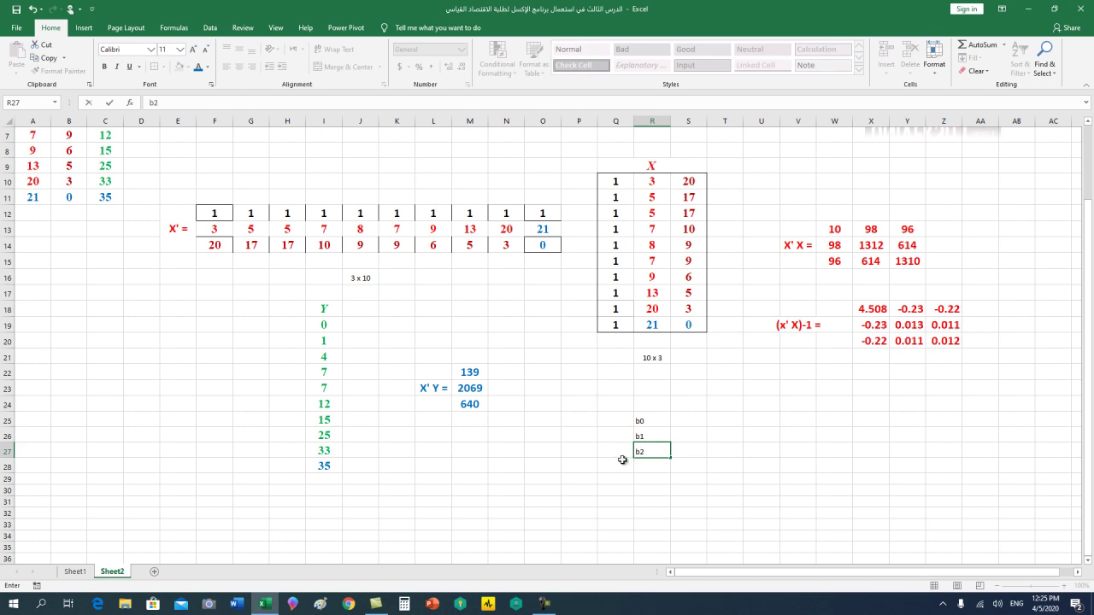
left_click(622, 462)
Step: Format the b labels centred, enlarged, bold, orange, italic Times New Roman
left_click_drag(666, 419, 671, 457)
left_click(239, 67)
left_click(239, 53)
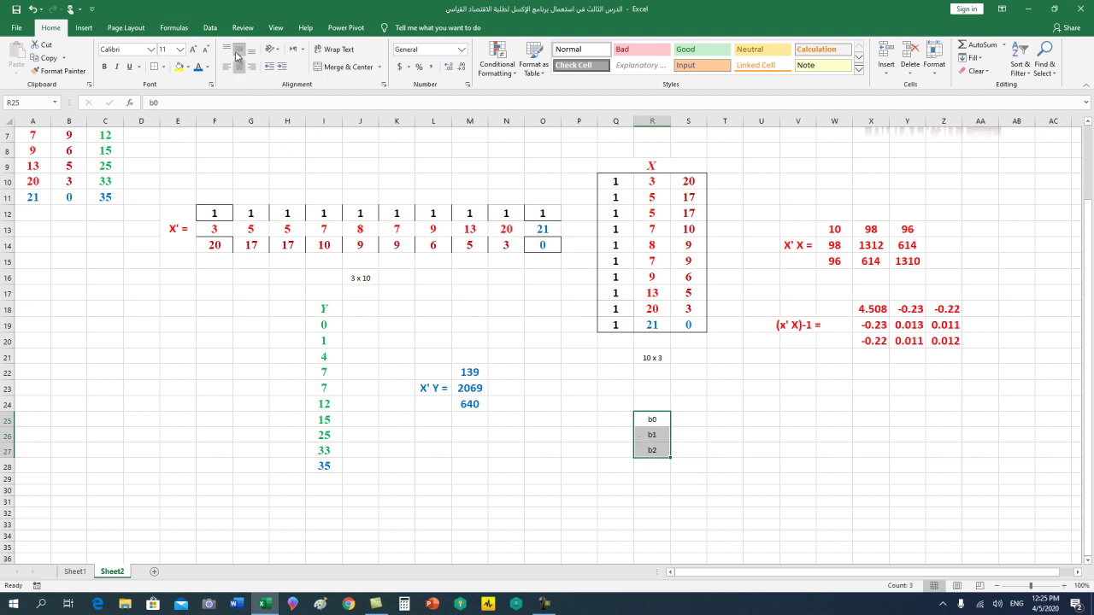
left_click(194, 51)
left_click(194, 50)
left_click(194, 51)
left_click(106, 67)
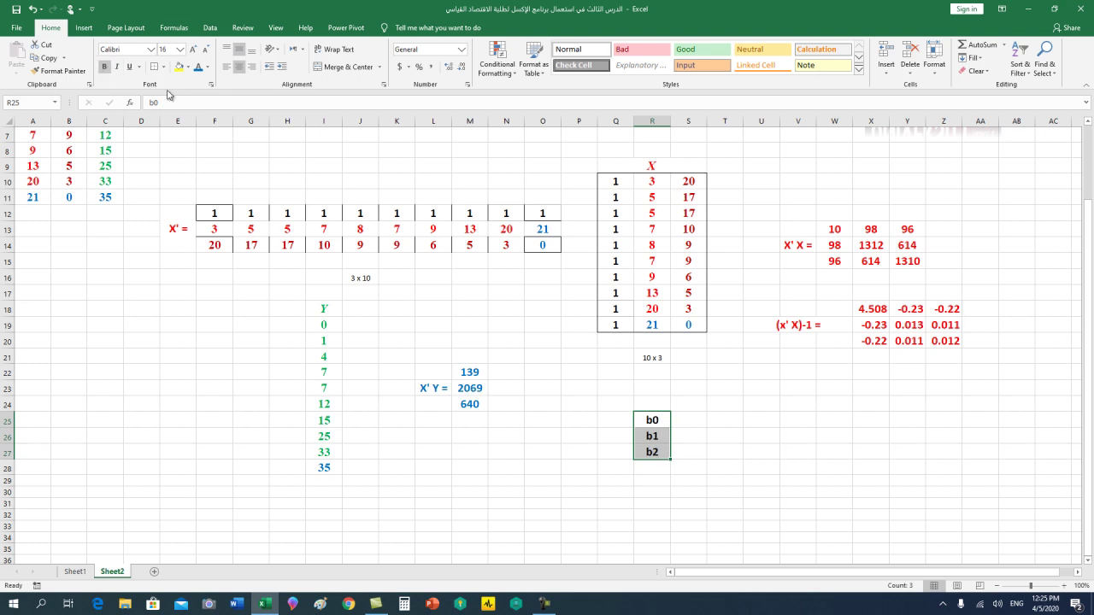
left_click(207, 66)
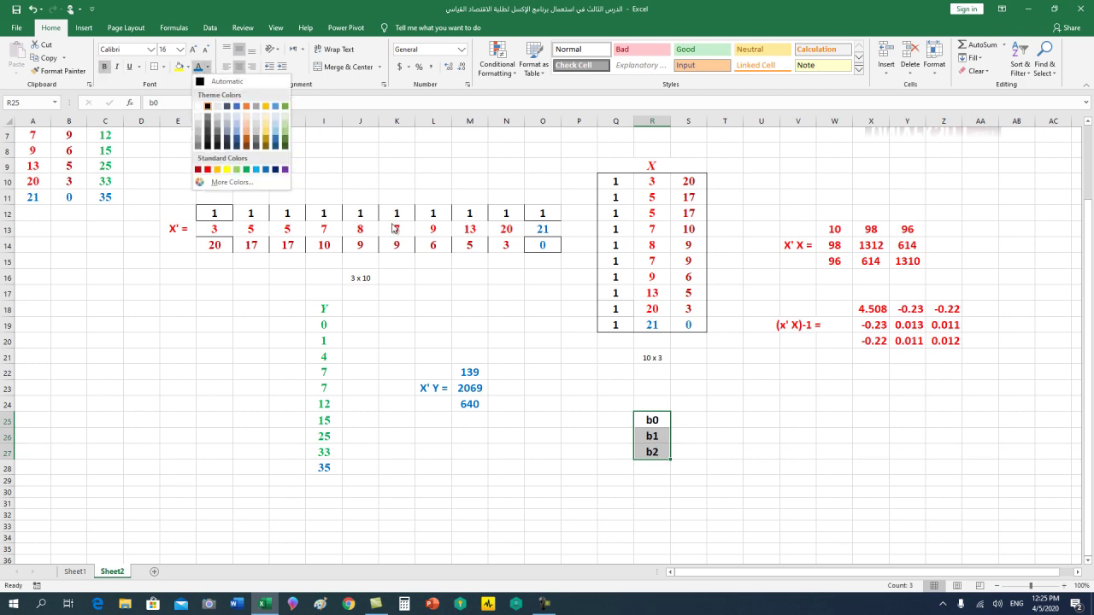
left_click(248, 107)
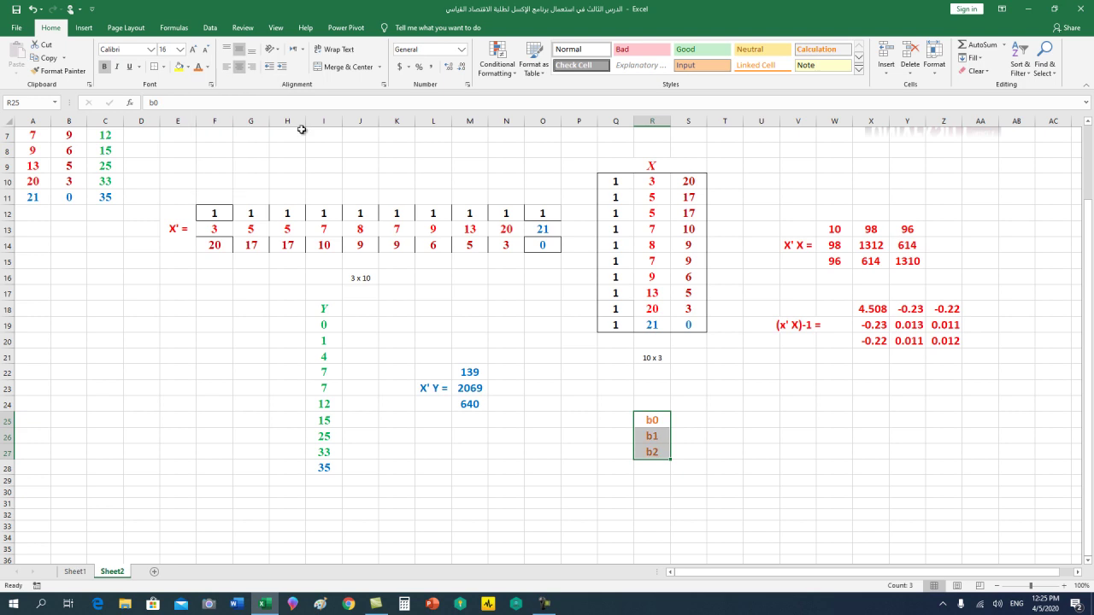
left_click(117, 66)
left_click(134, 48)
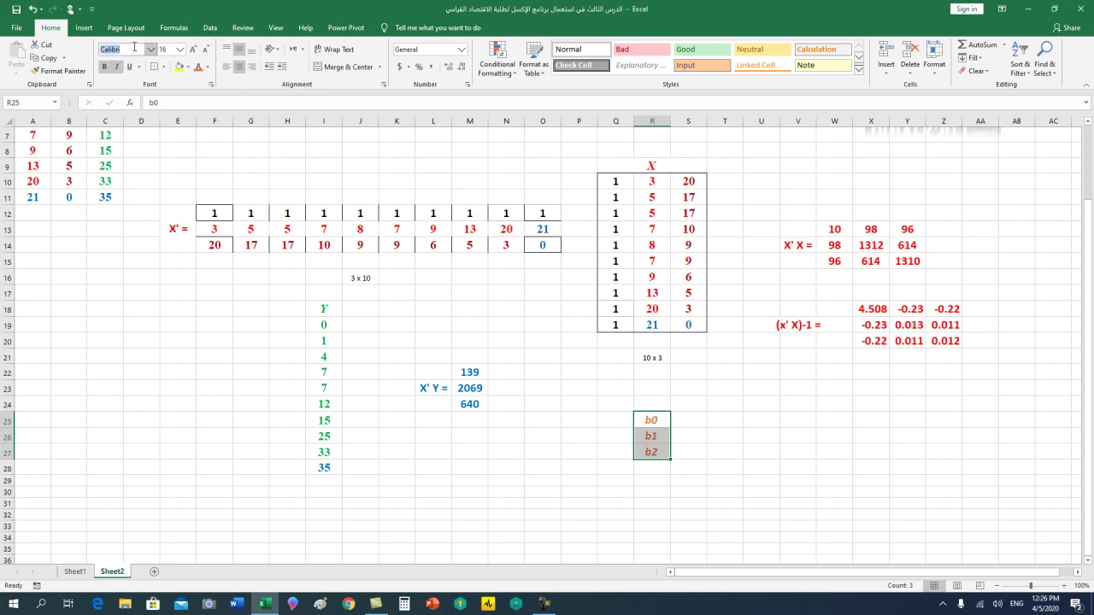
type("Ti")
key("Return")
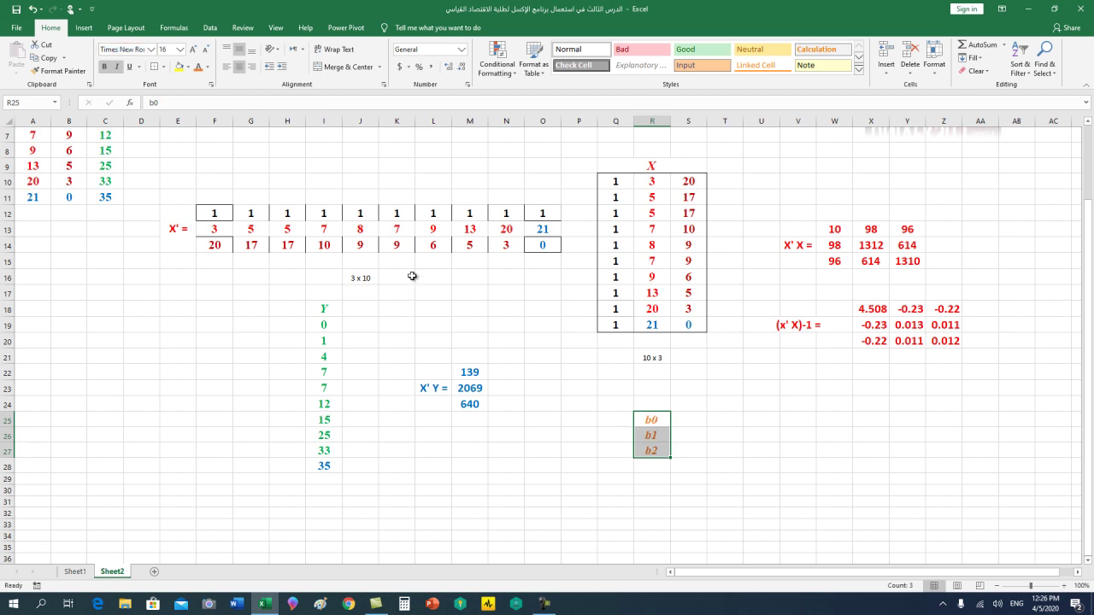
Step: Remove the italics from the digits in b0, b1 and b2
scroll(439, 293, "up", 2)
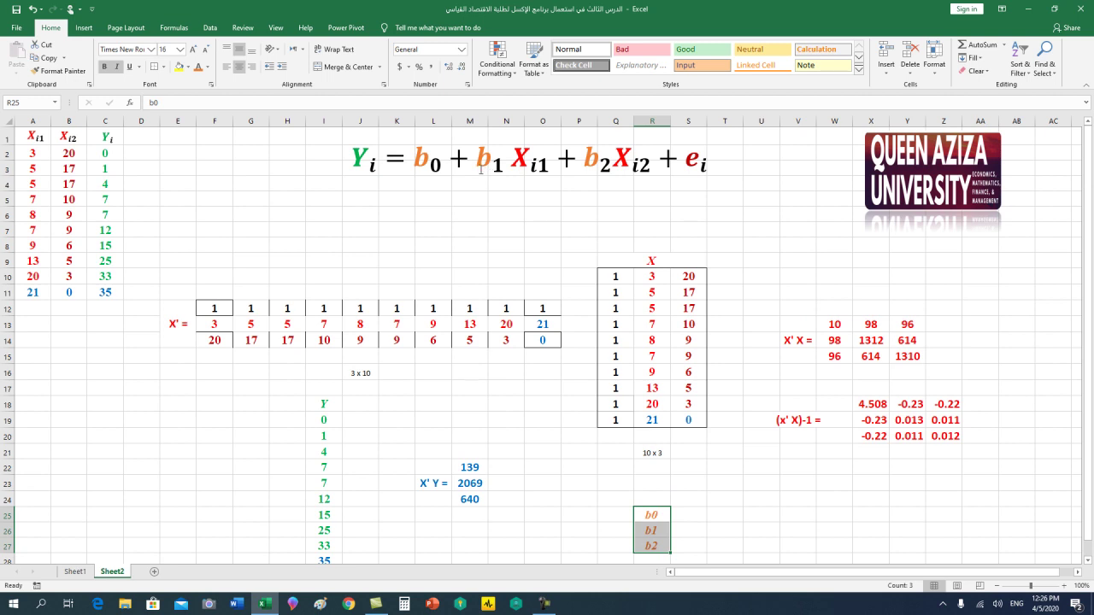
scroll(639, 344, "down", 1)
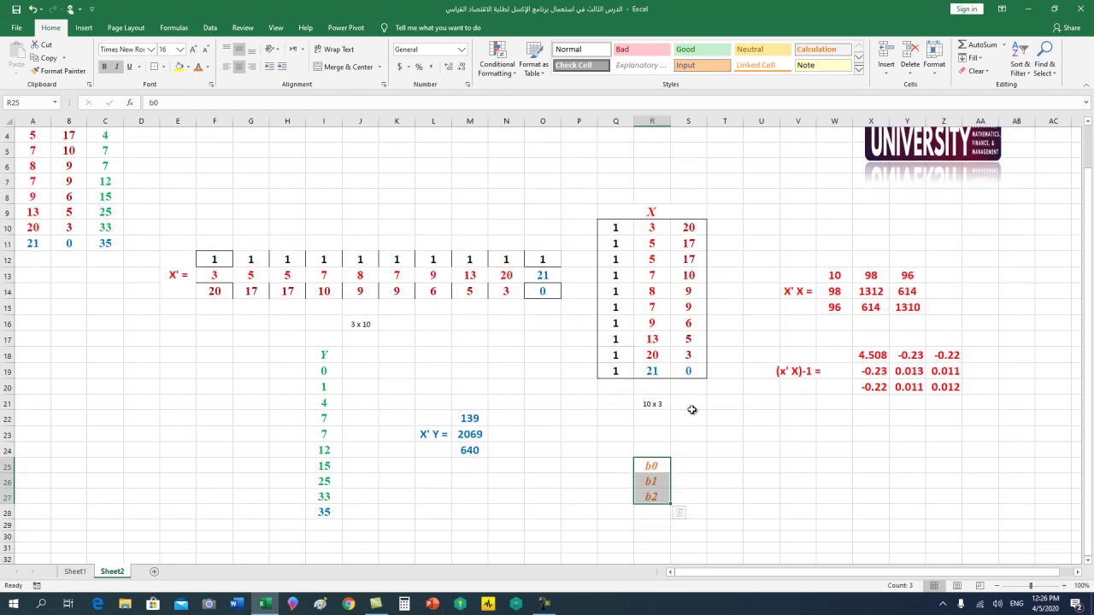
left_click(661, 464)
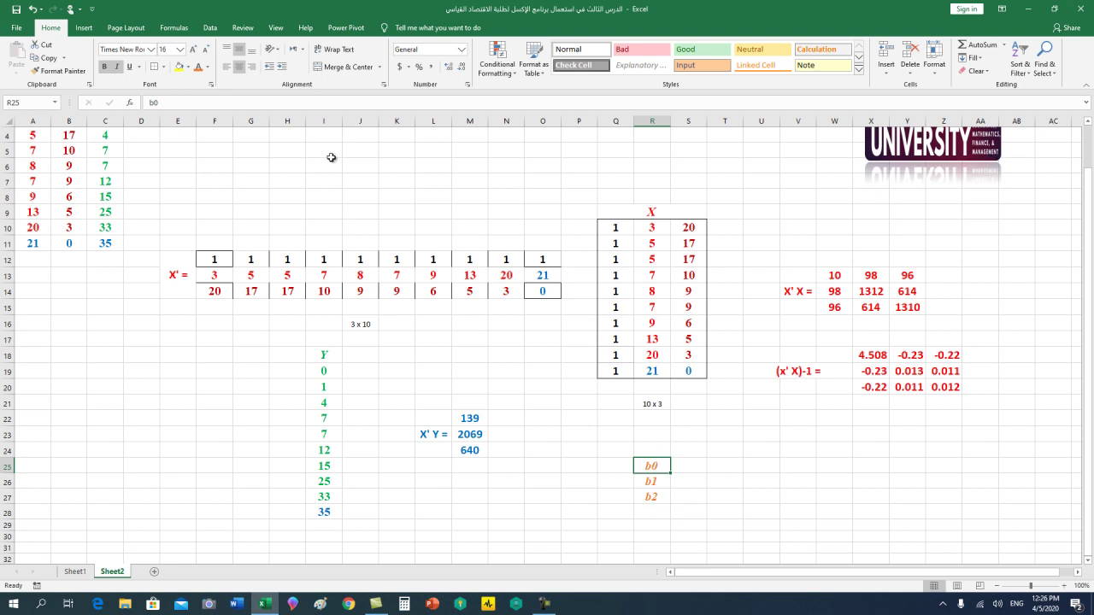
left_click(150, 103)
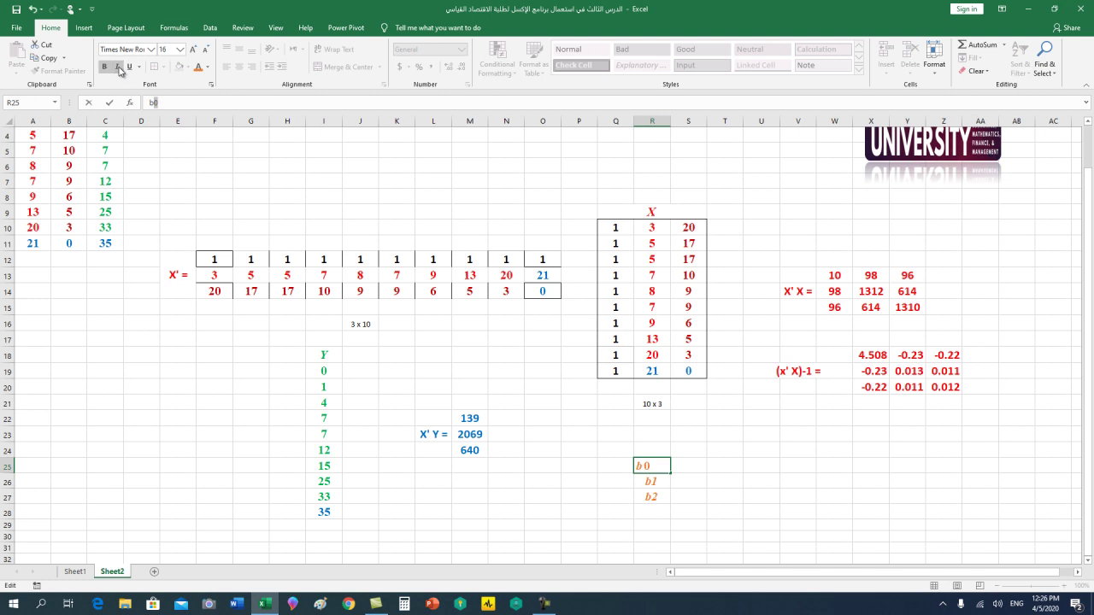
left_click(657, 482)
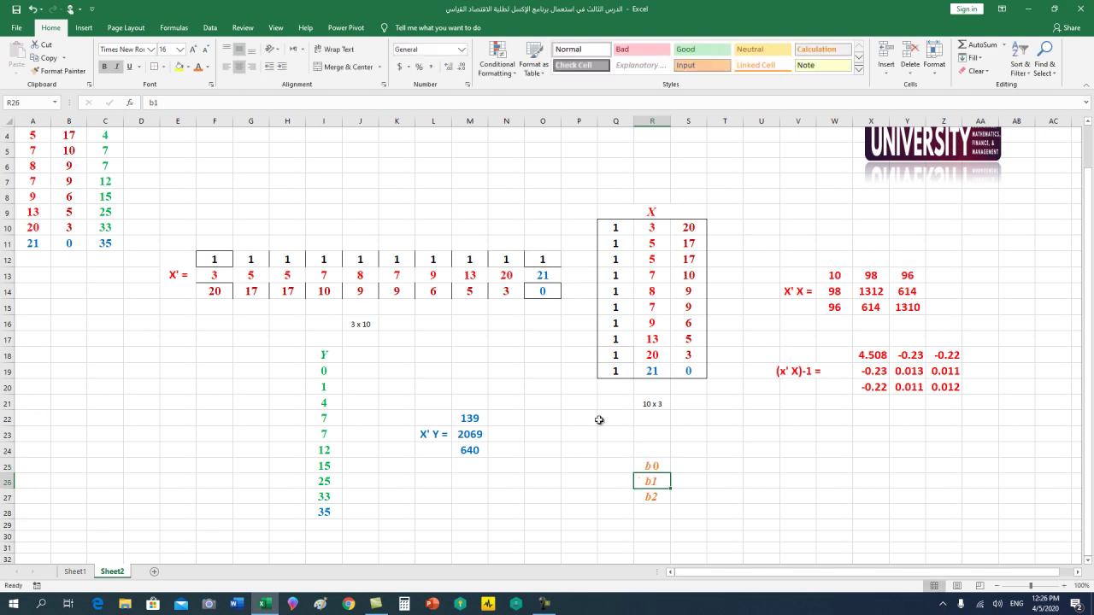
left_click(157, 104)
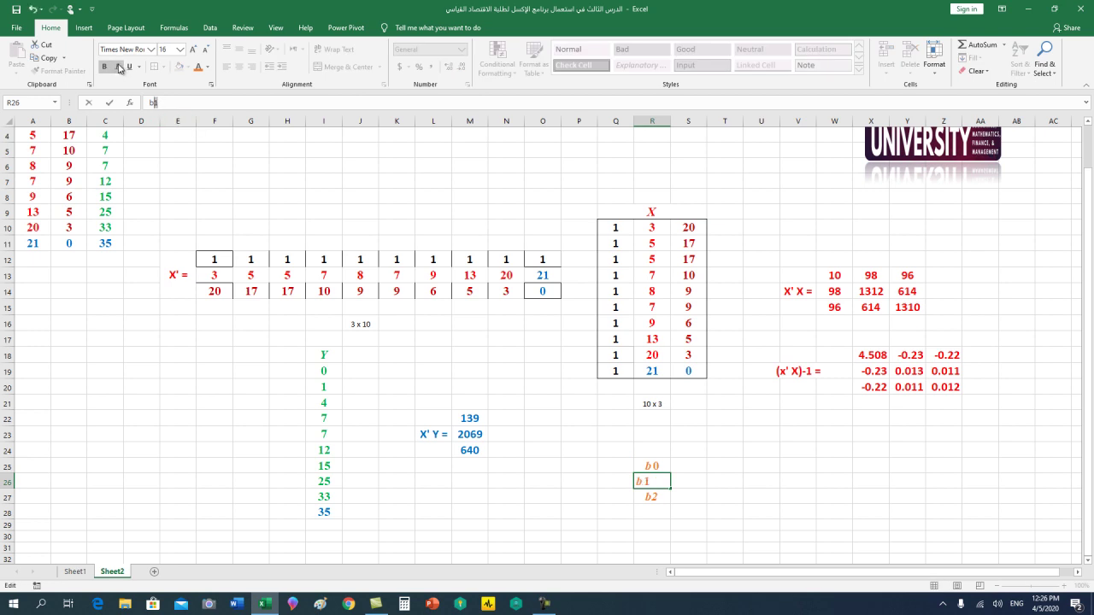
left_click(657, 500)
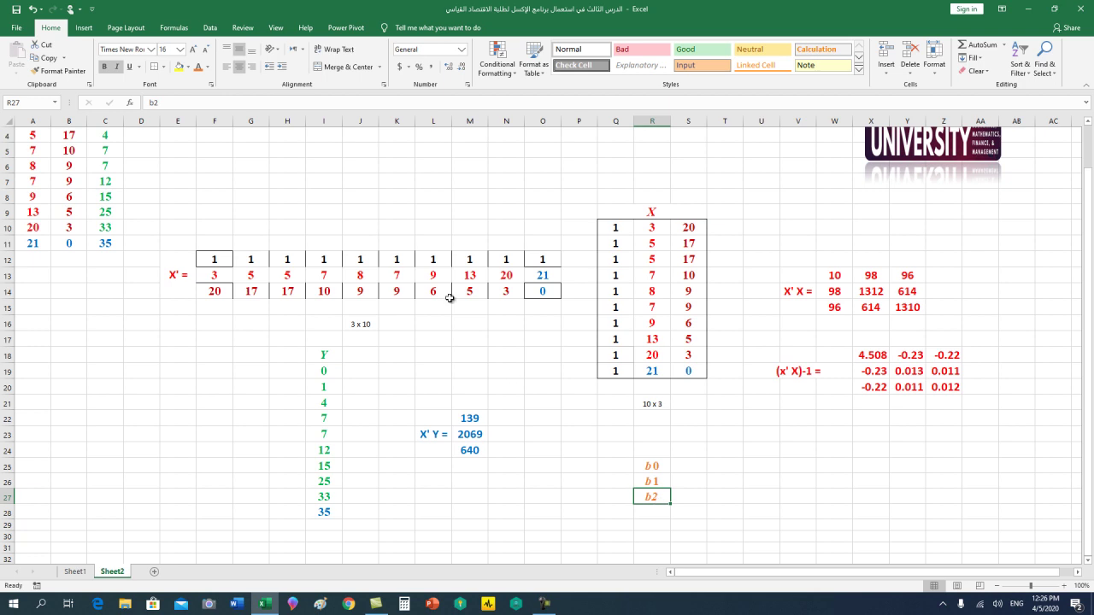
left_click(206, 106)
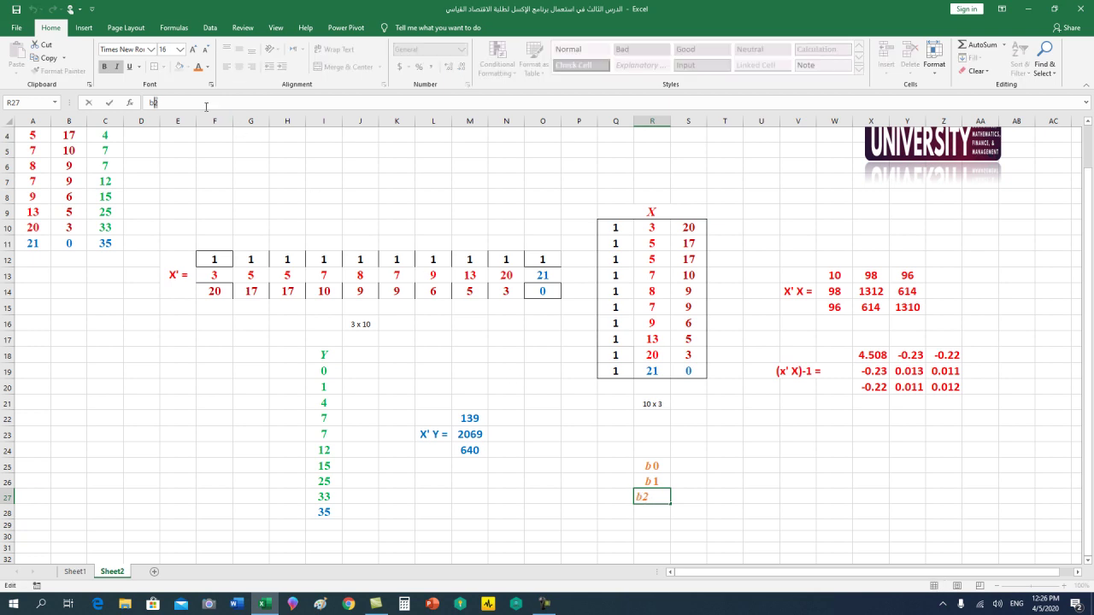
left_click(117, 67)
Step: Select S25:S27 and insert the MMULT function
left_click_drag(690, 467, 691, 495)
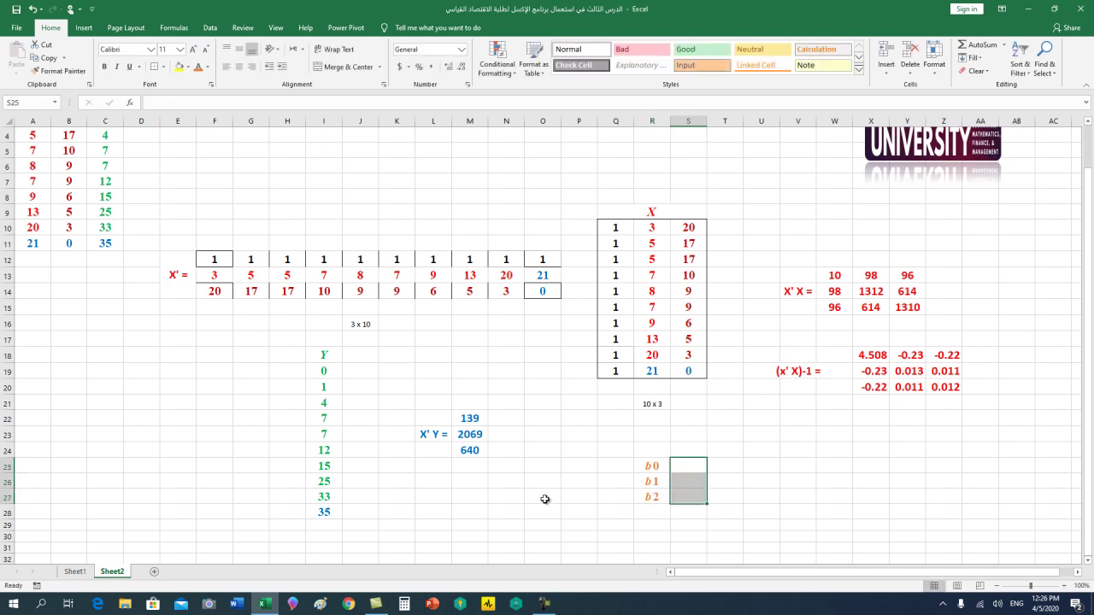
scroll(544, 499, "down", 1)
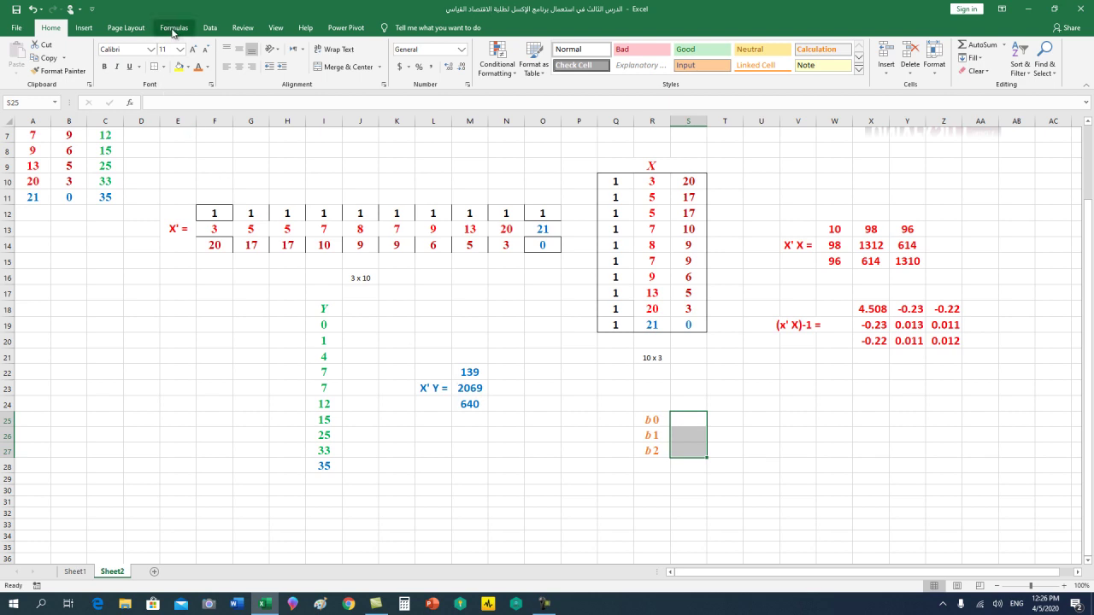
left_click(173, 28)
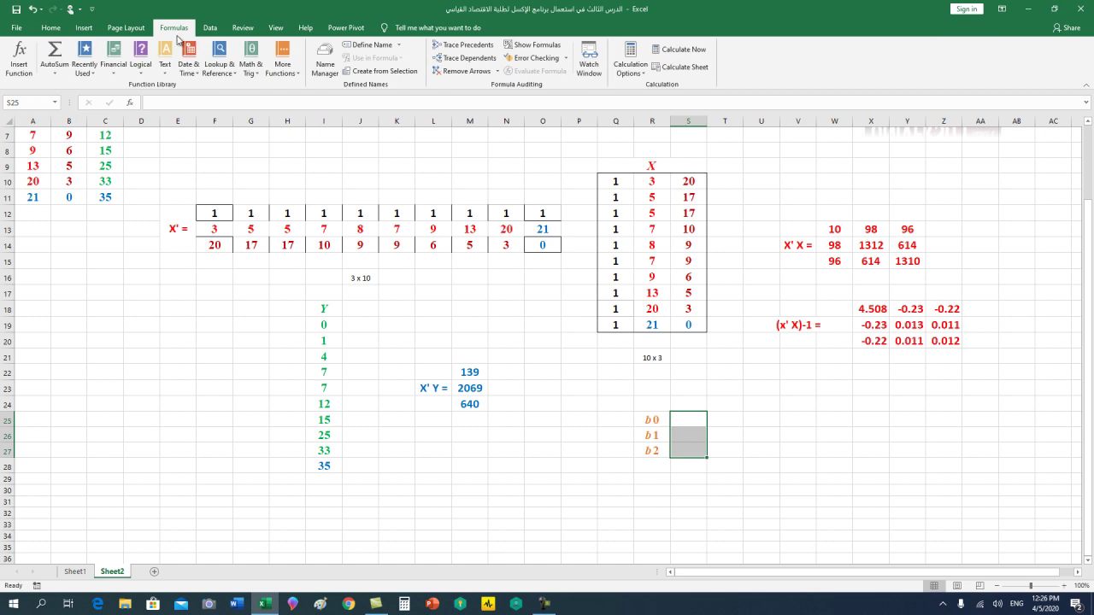
left_click(254, 66)
scroll(299, 380, "down", 2)
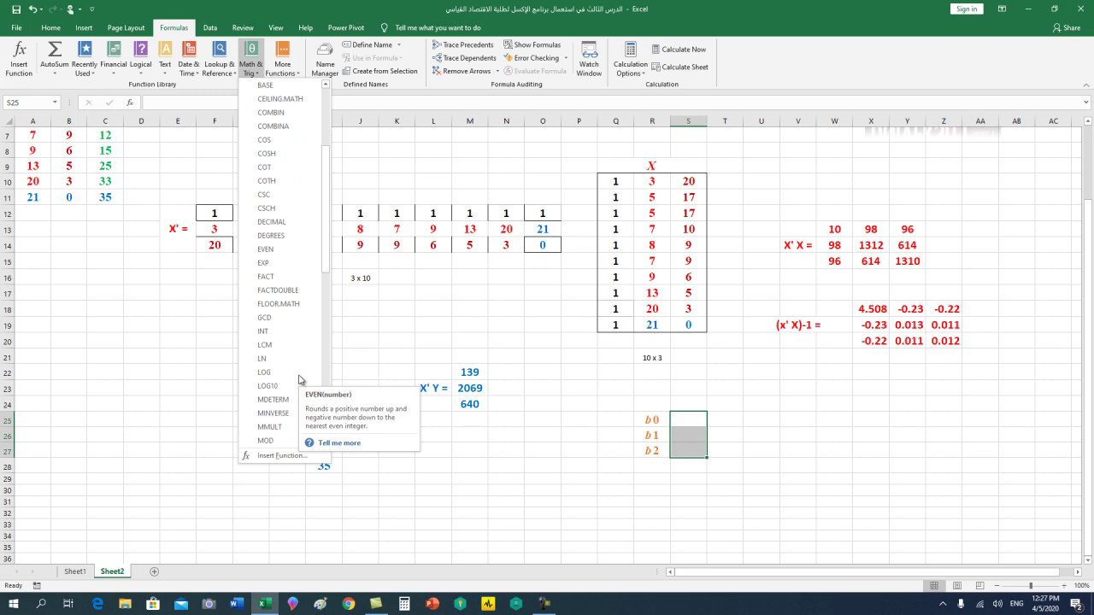
left_click(280, 426)
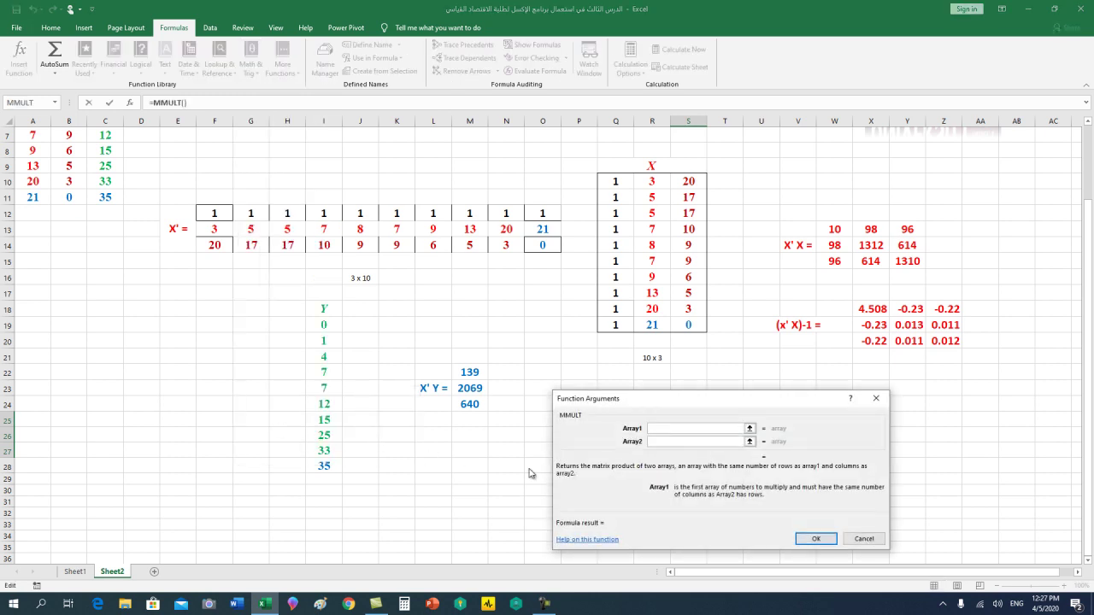
Step: Multiply X18:Z20 by M22:M24 as an array formula, giving 2.477395, 1.598995, -0.44245
left_click_drag(694, 405, 886, 418)
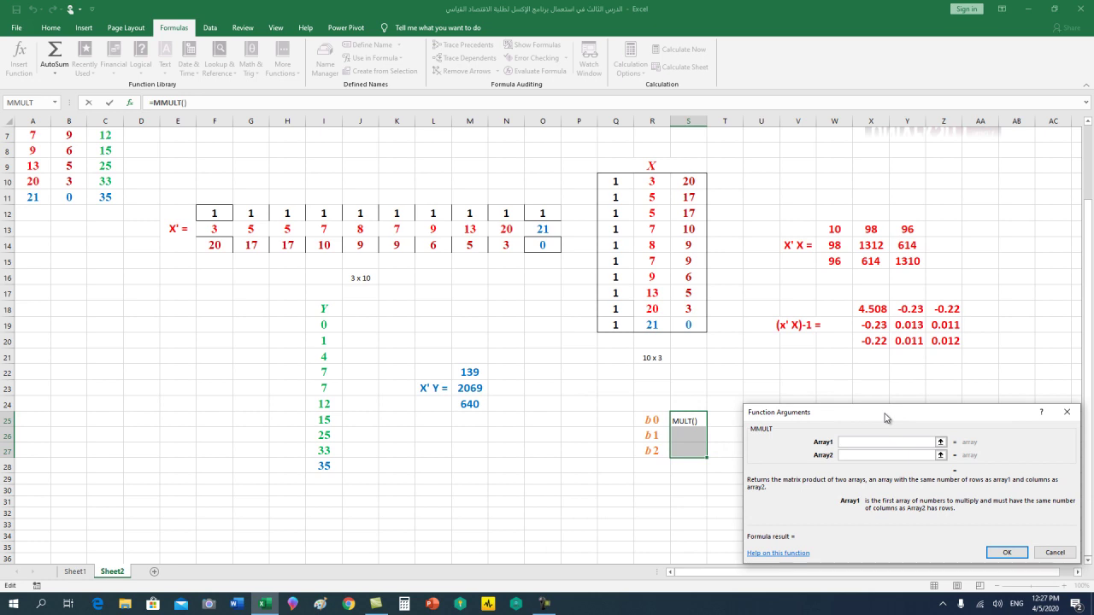
left_click_drag(887, 417, 887, 420)
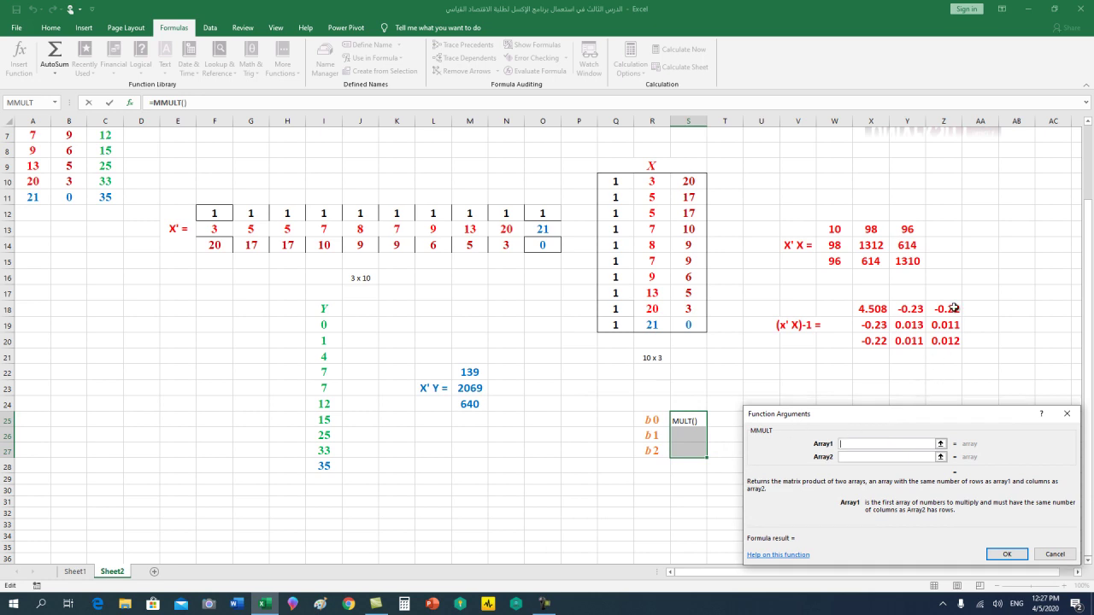
left_click_drag(954, 308, 882, 337)
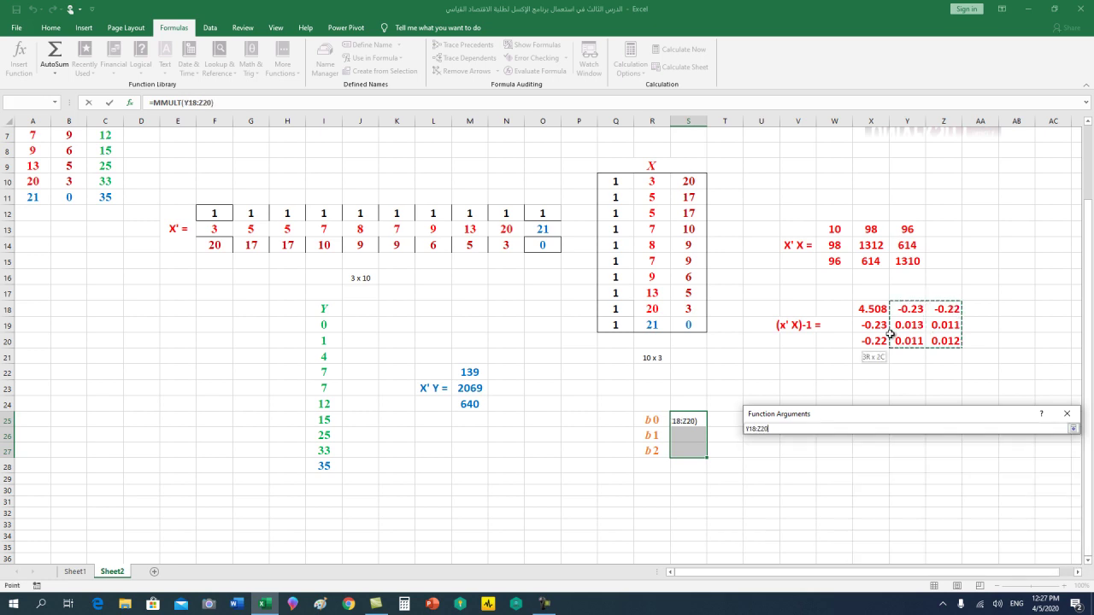
left_click(873, 457)
left_click_drag(478, 373, 479, 399)
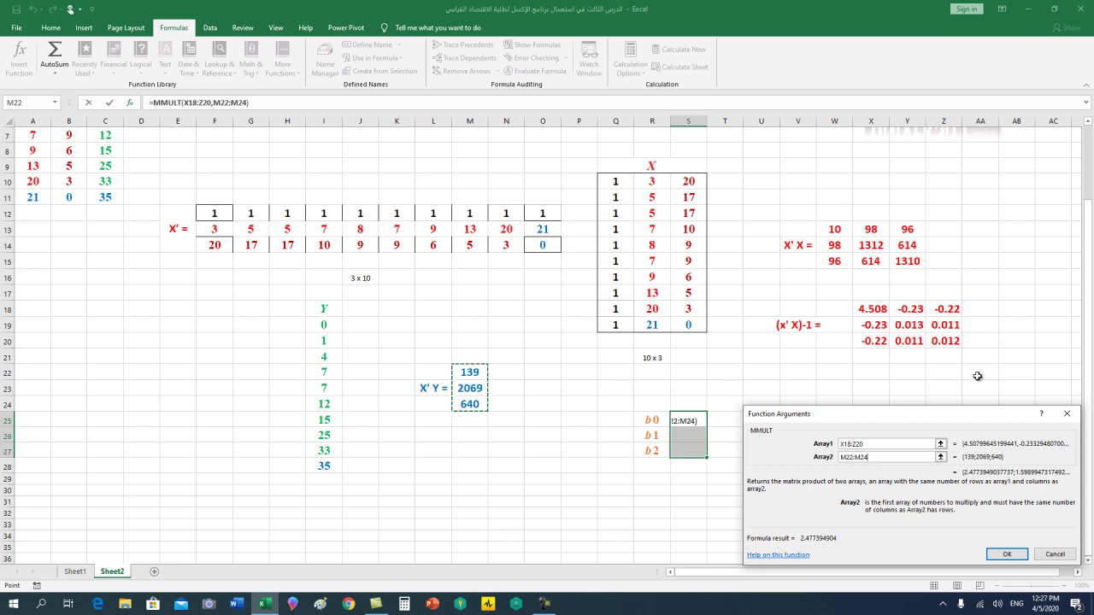
key("ctrl+shift+Return")
left_click(506, 503)
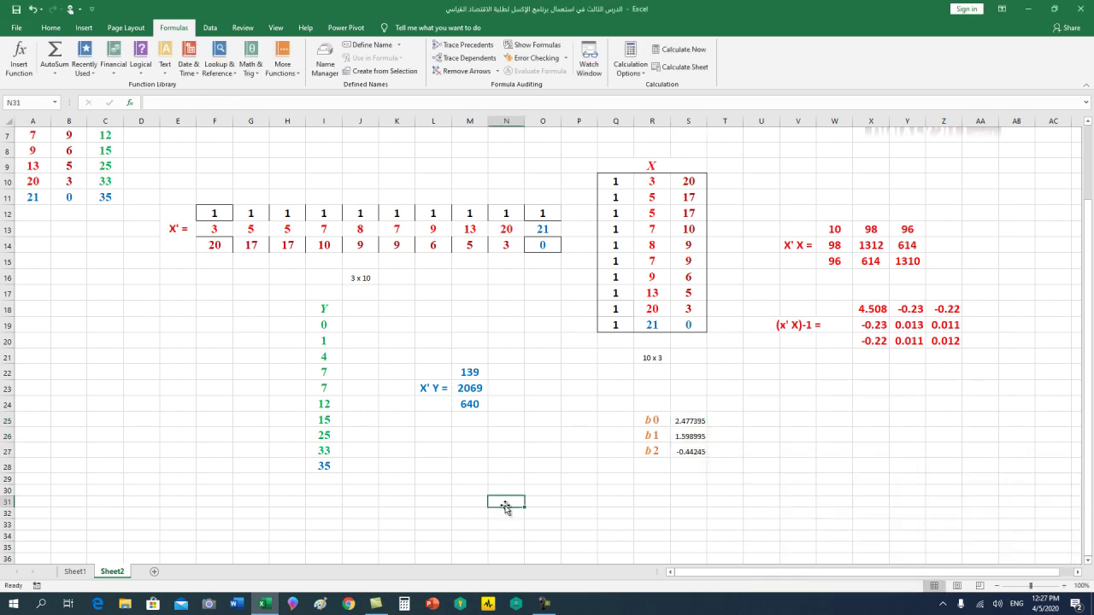
scroll(726, 523, "down", 1)
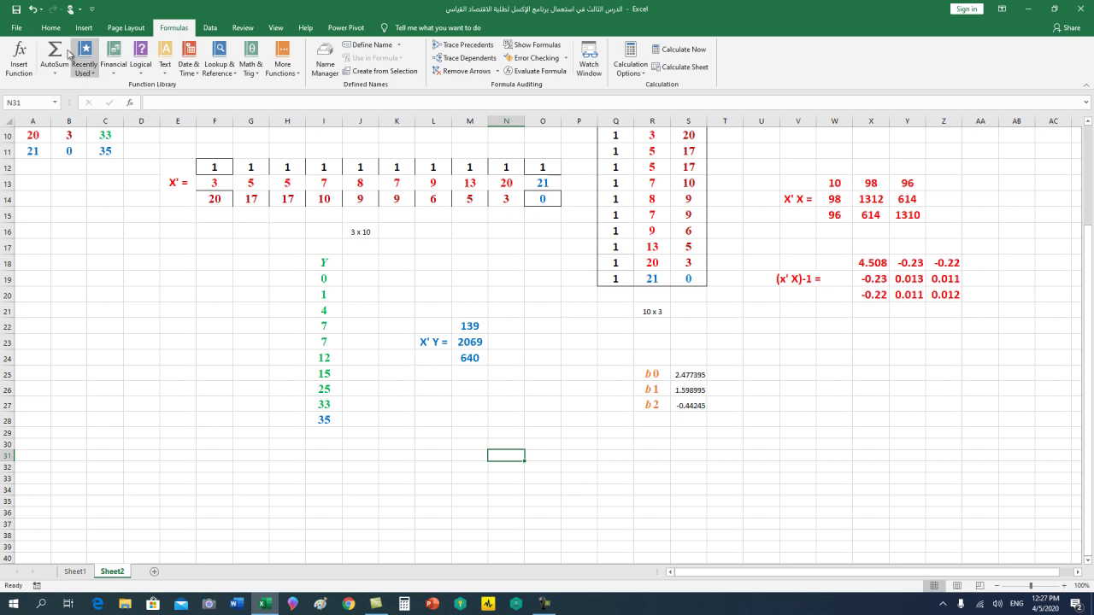
Step: Insert the Area of Circle sample equation, move it below the b results, and delete its content
left_click(83, 28)
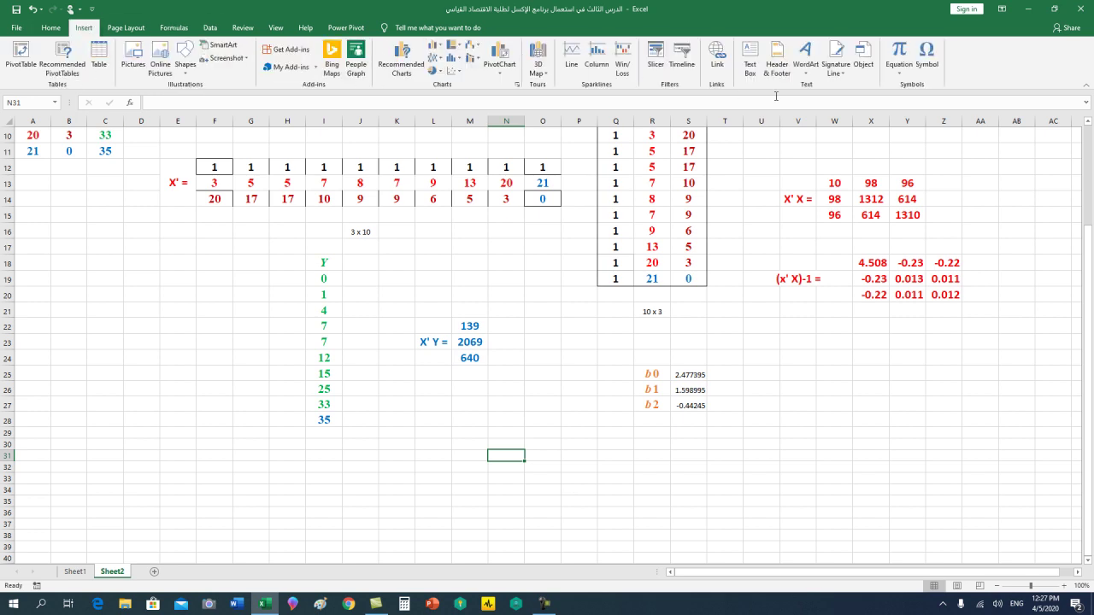
left_click(900, 73)
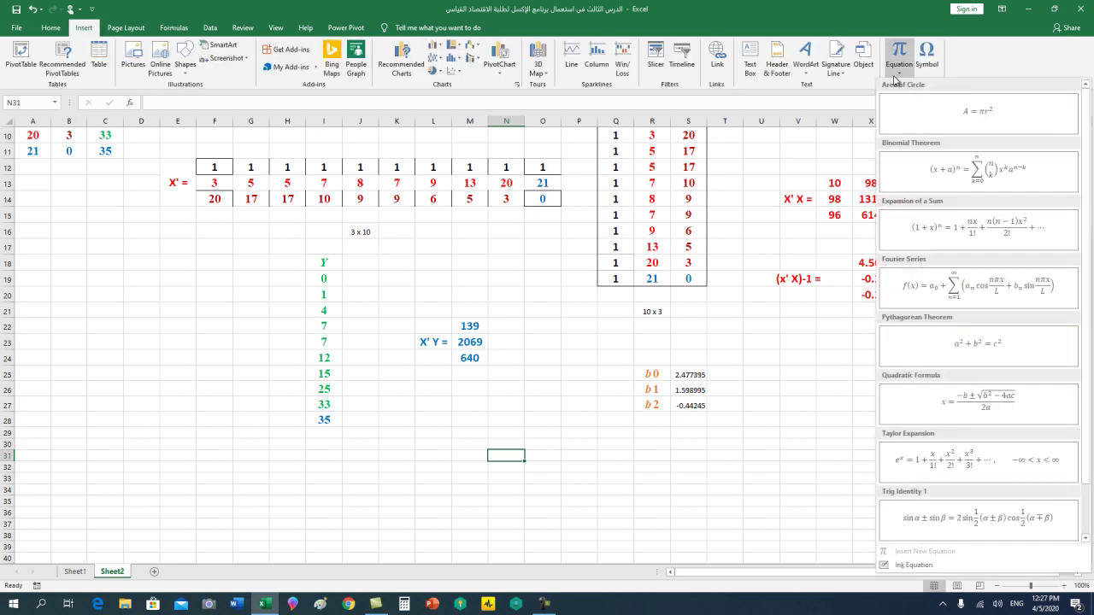
left_click(925, 114)
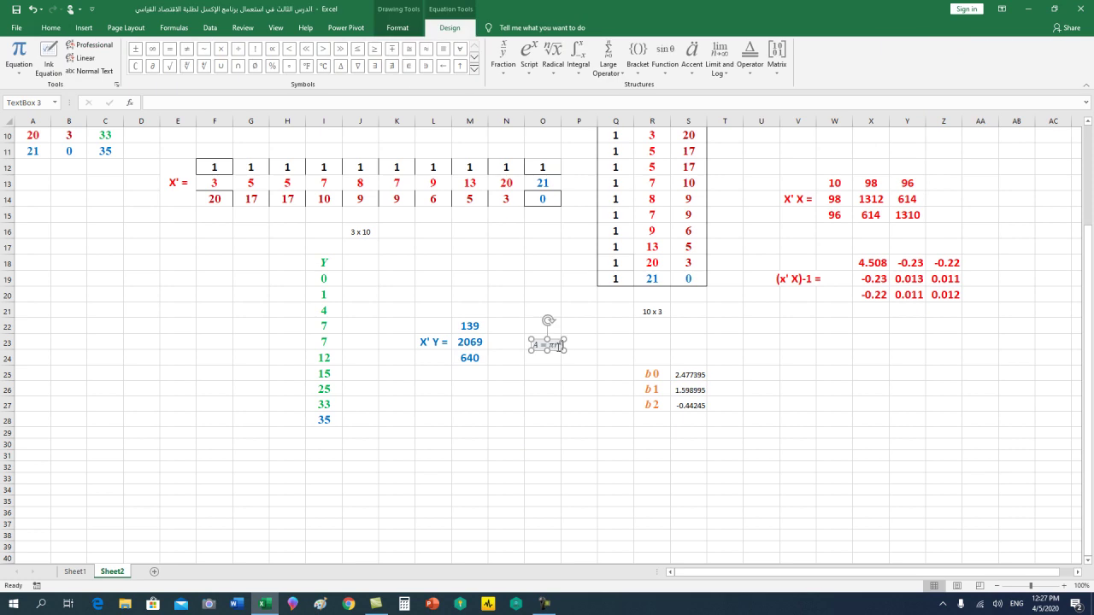
double_click(552, 344)
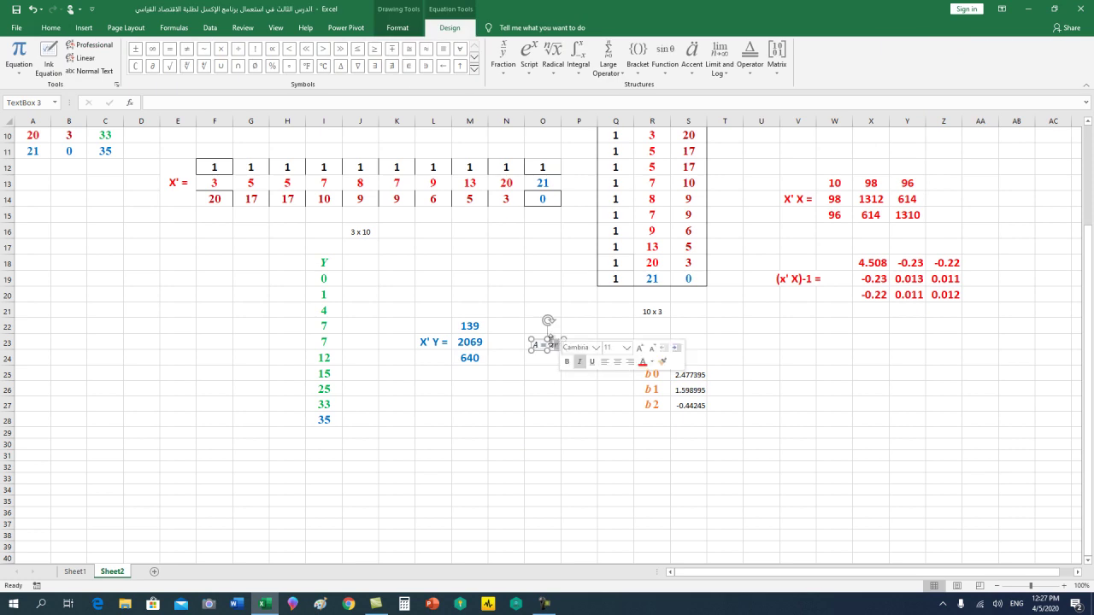
mouse_move(547, 349)
left_mouse_down()
mouse_move(630, 471)
mouse_move(684, 453)
left_mouse_up()
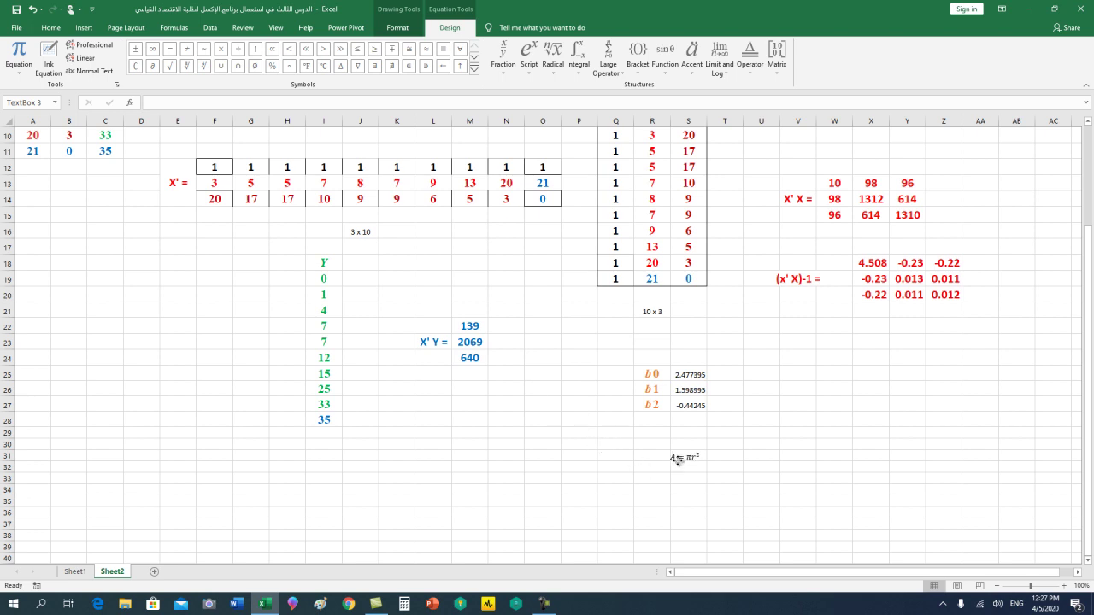
left_click(687, 454)
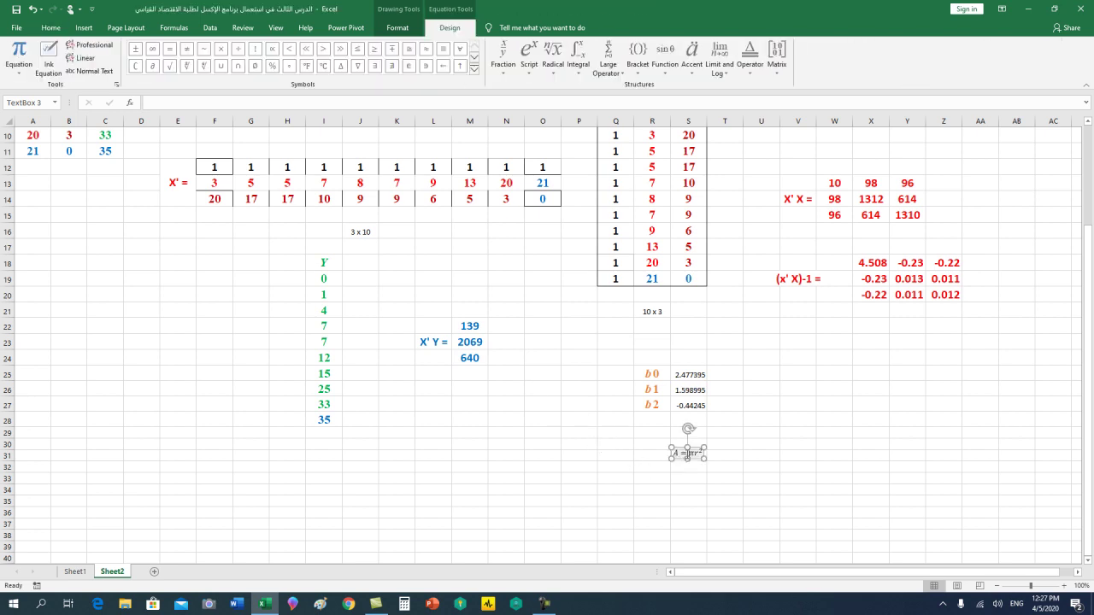
left_click(688, 454)
key("Delete")
Step: Build a hat-accented, subscripted Ŷ and type '=2.477395+1.598995' after it
left_click(529, 64)
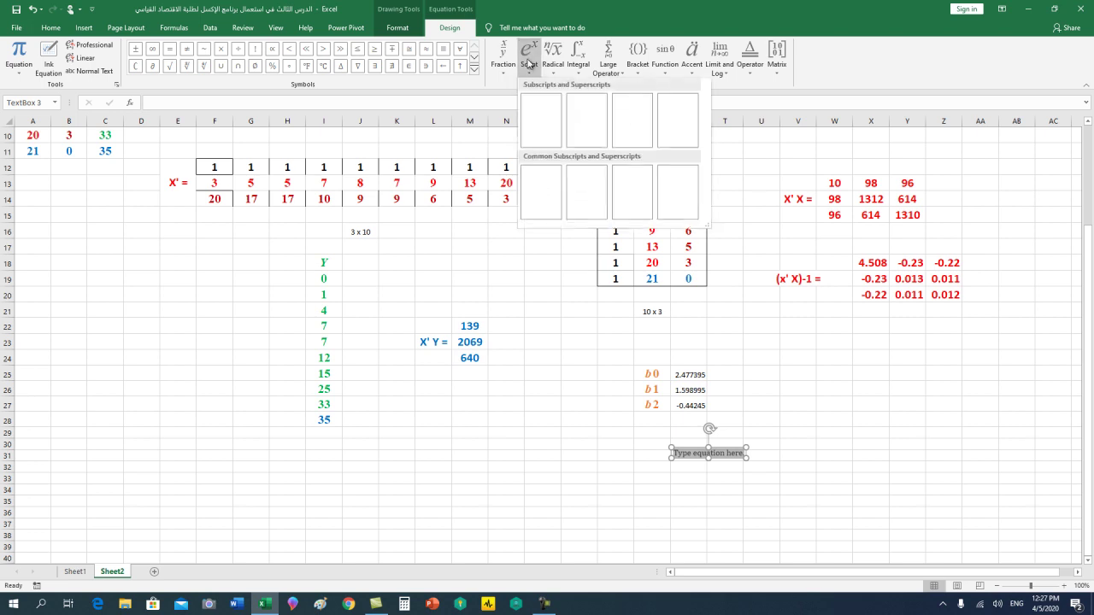
left_click(590, 120)
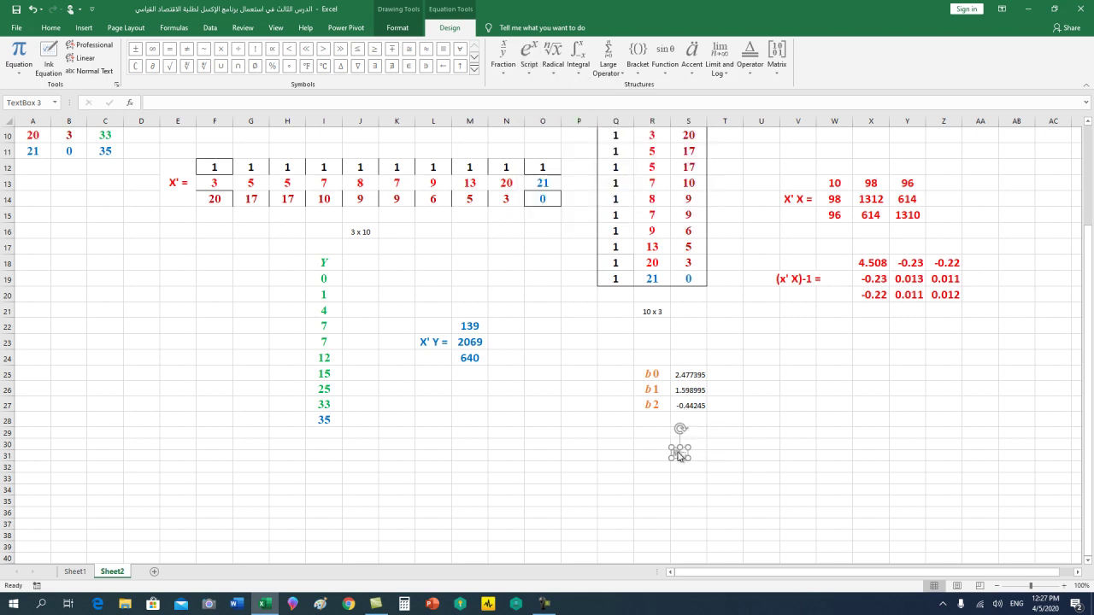
left_click(726, 72)
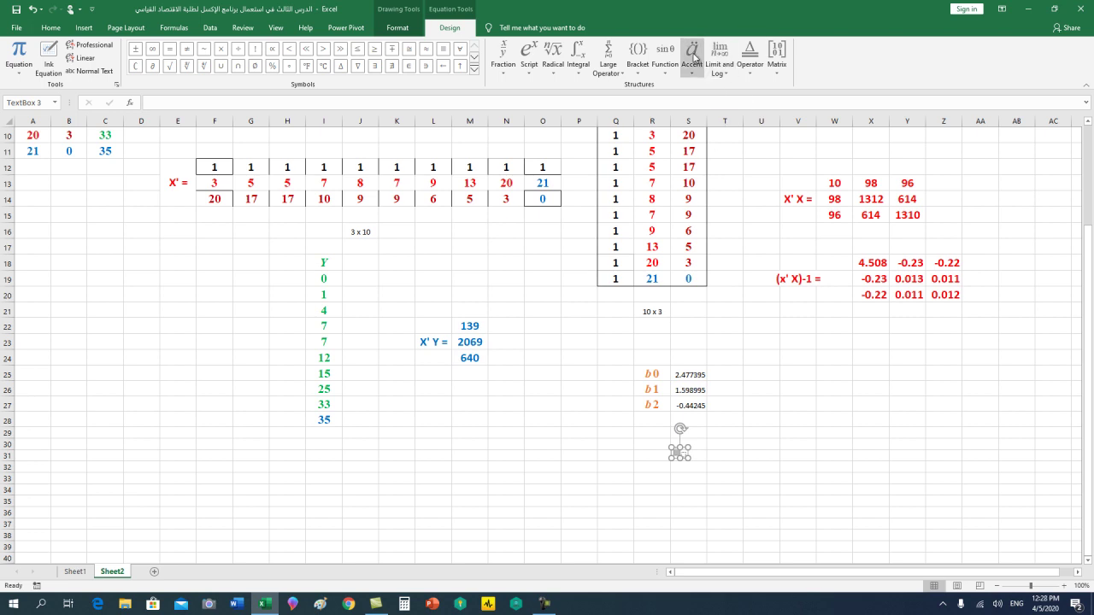
left_click(792, 109)
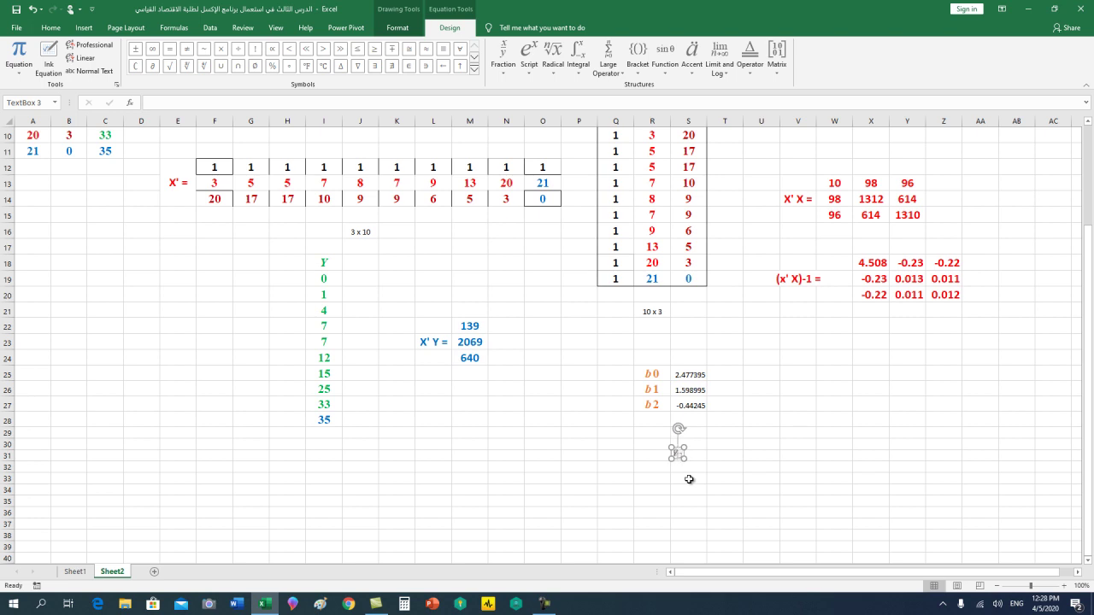
key("BackSpace")
type("b")
type("=")
type("2")
type(".4")
type("7")
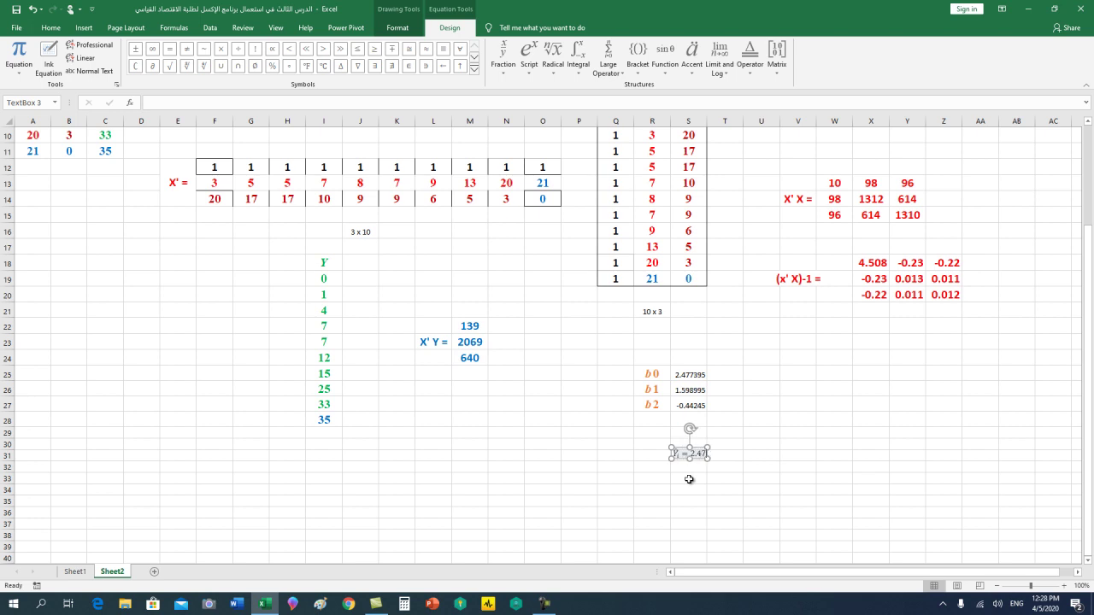
type("7395")
type("+")
type("1.59")
type("8995")
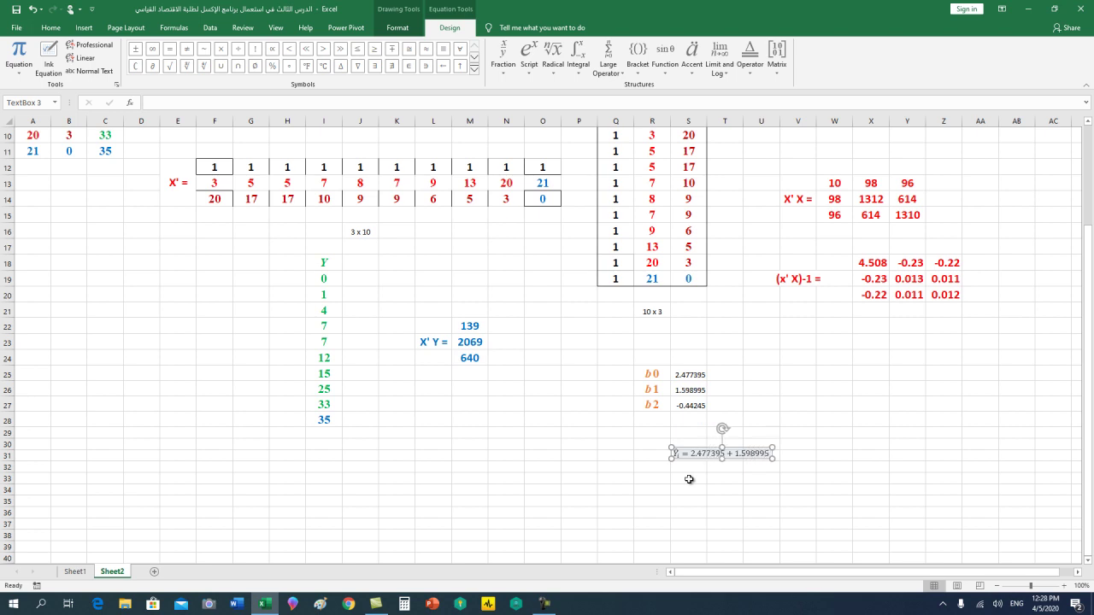
Step: Add the subscripted Xi1 term followed by '= 0.44245'
left_click(534, 55)
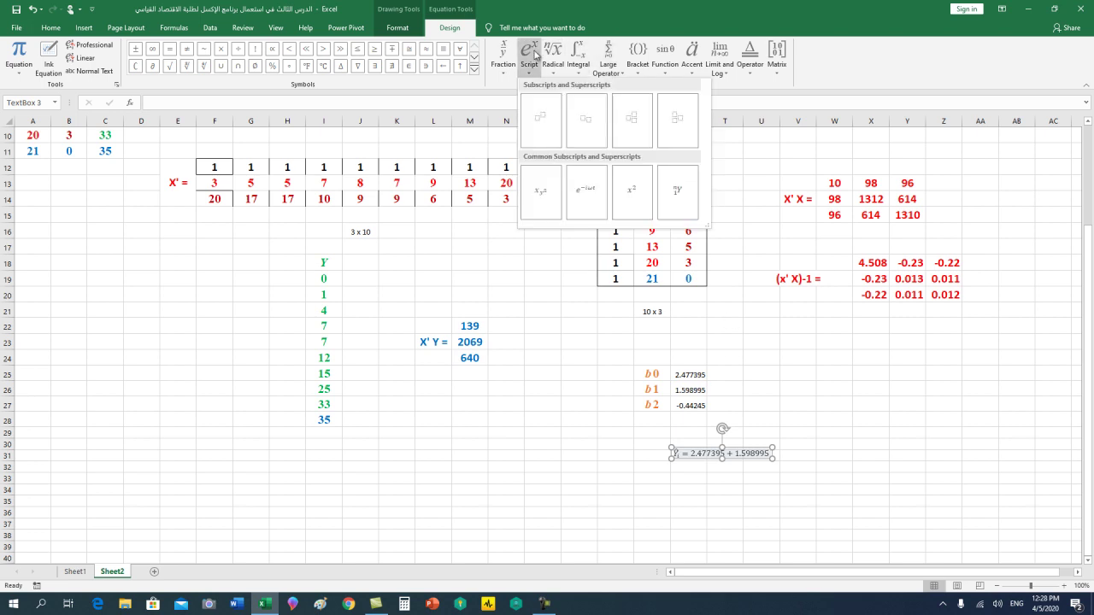
left_click(588, 121)
left_click(775, 454)
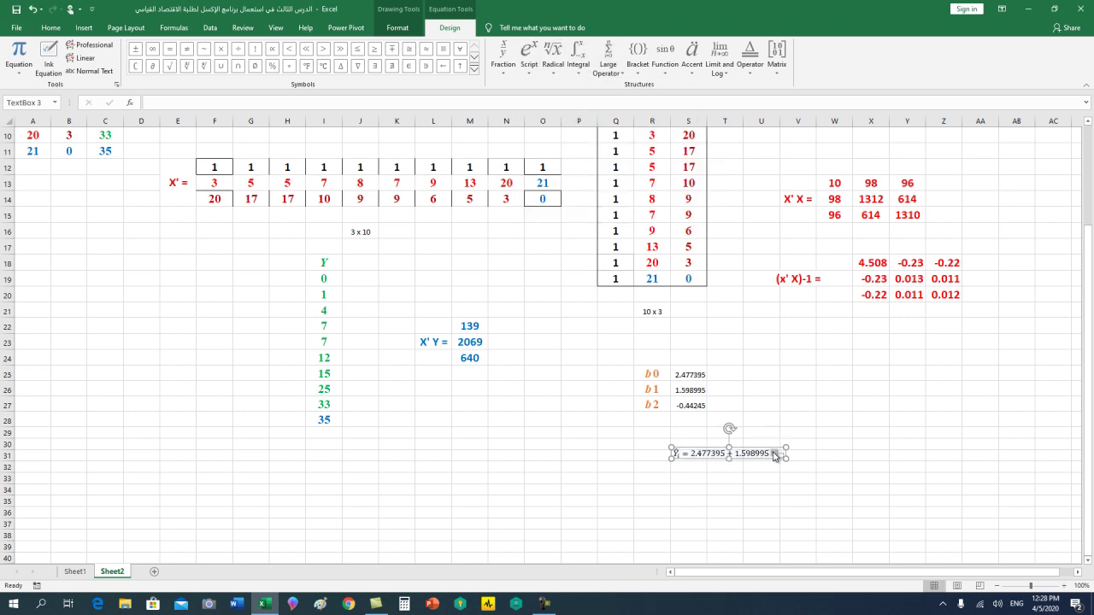
type(" x")
left_click(781, 455)
type("1")
type("i ")
type("= ")
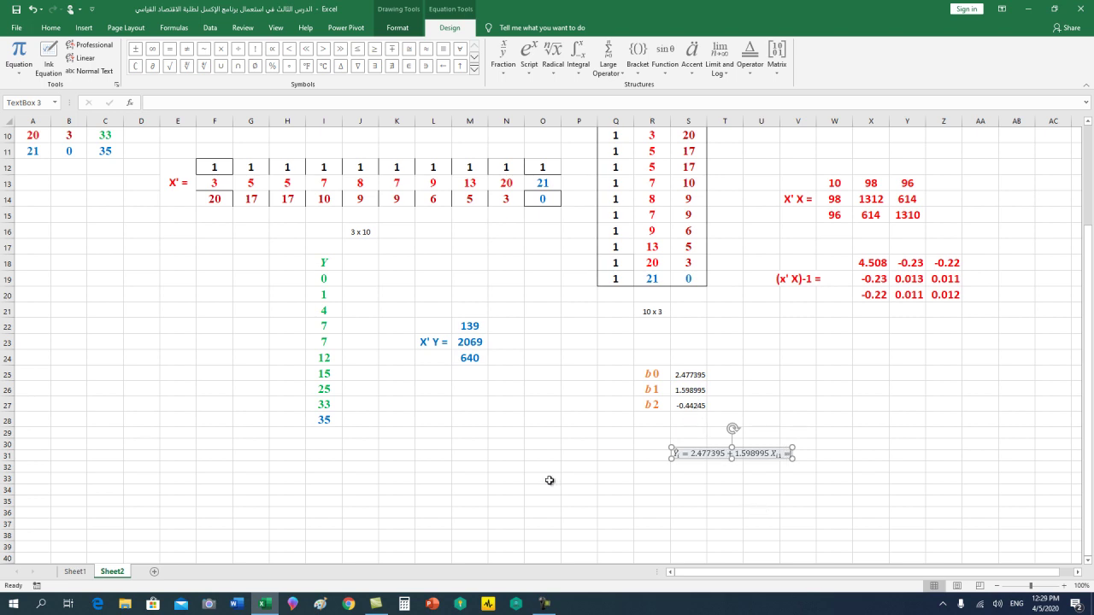
type("0")
type(".4")
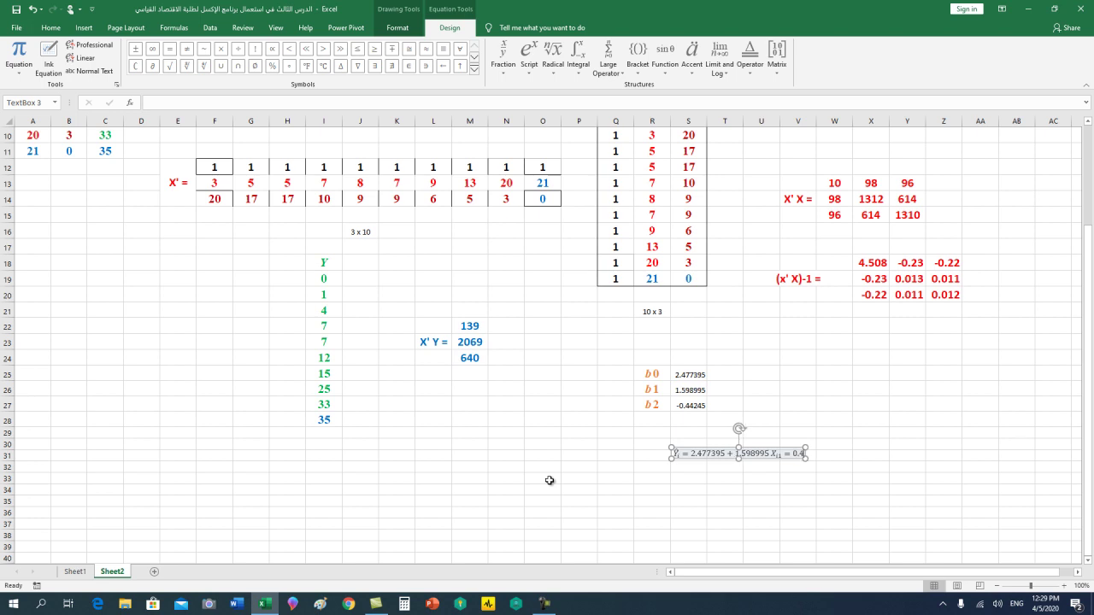
type("4245")
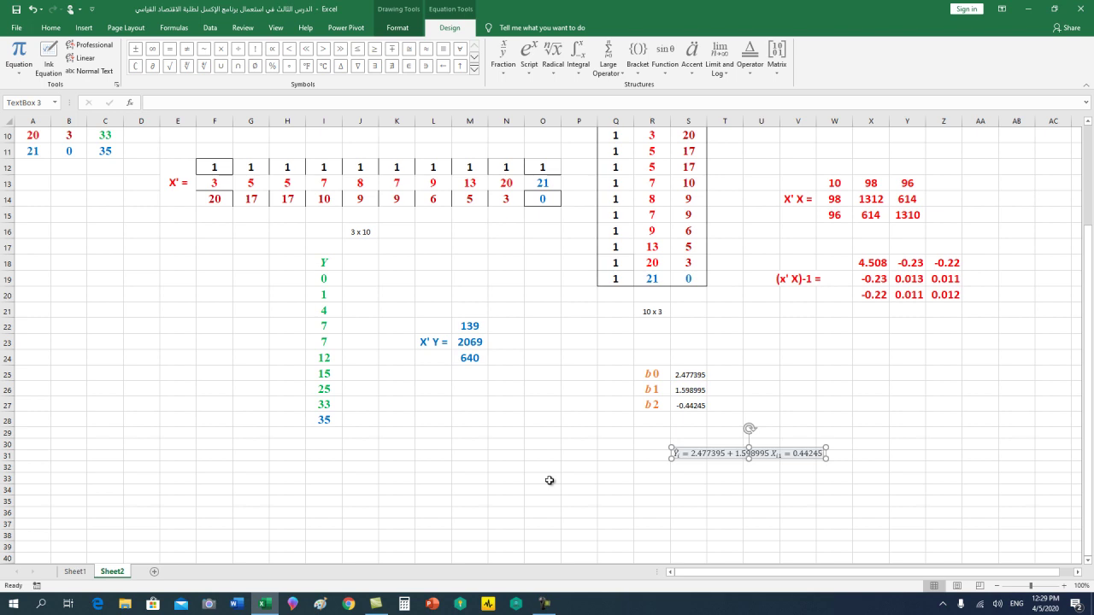
Step: Add the final subscripted Xi2 term and select the whole equation
left_click(529, 55)
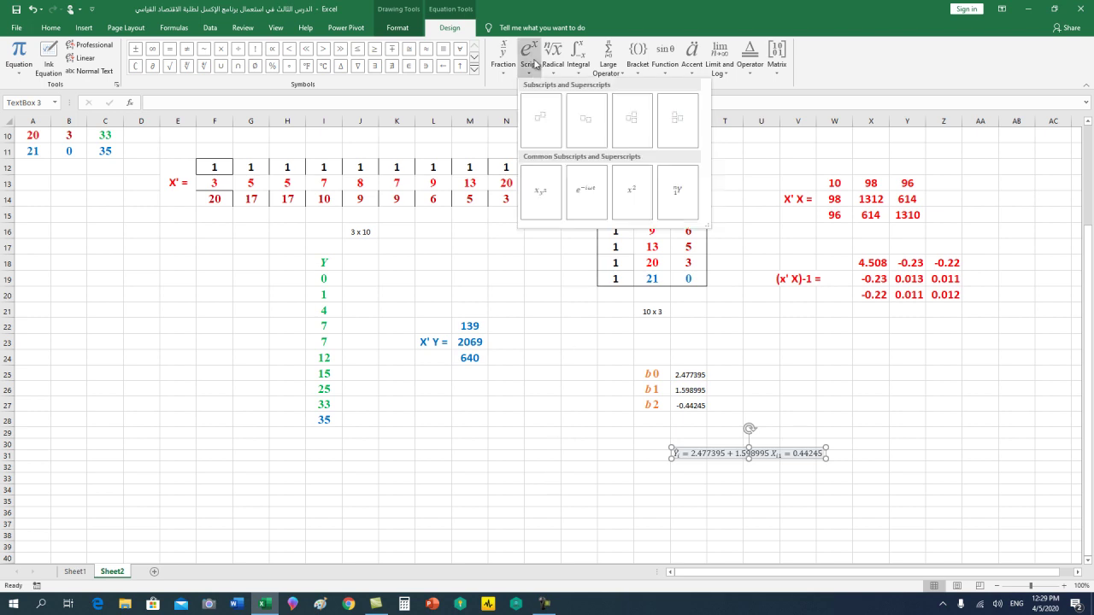
left_click(586, 124)
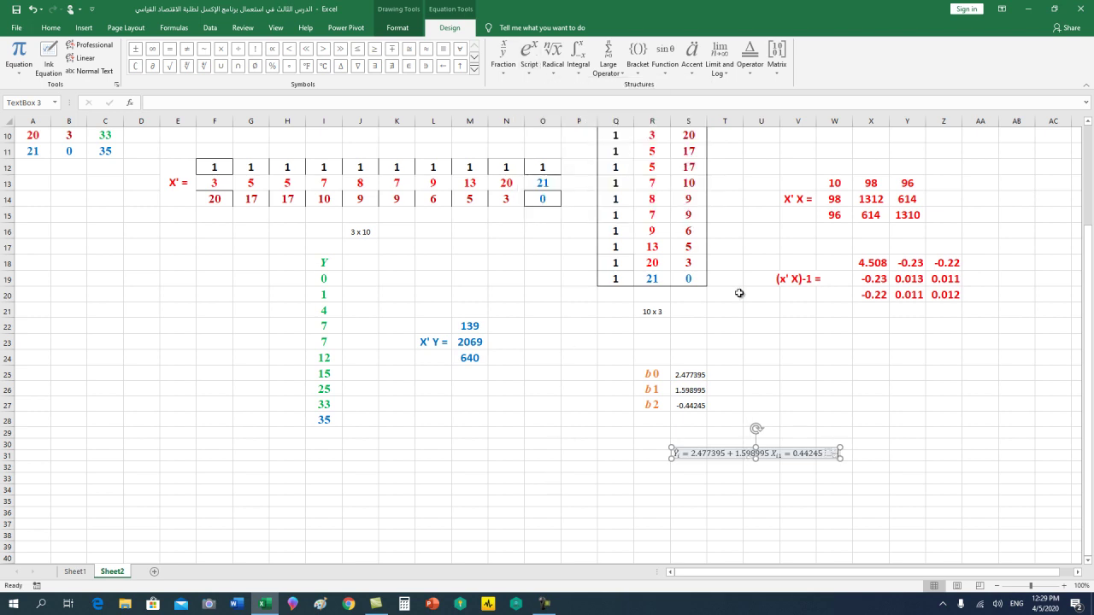
left_click(827, 454)
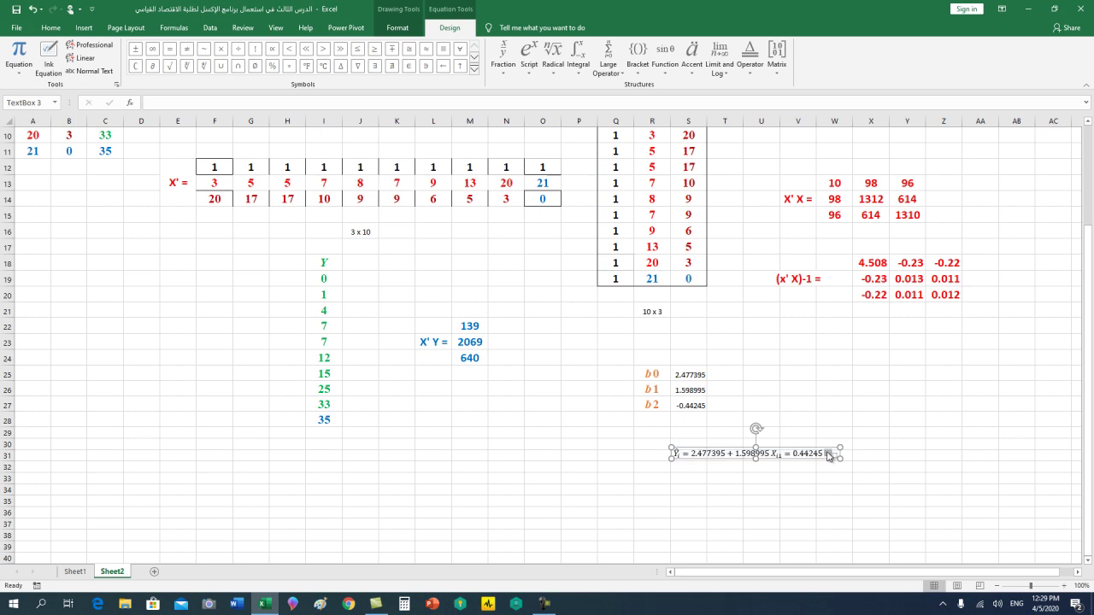
type(" x")
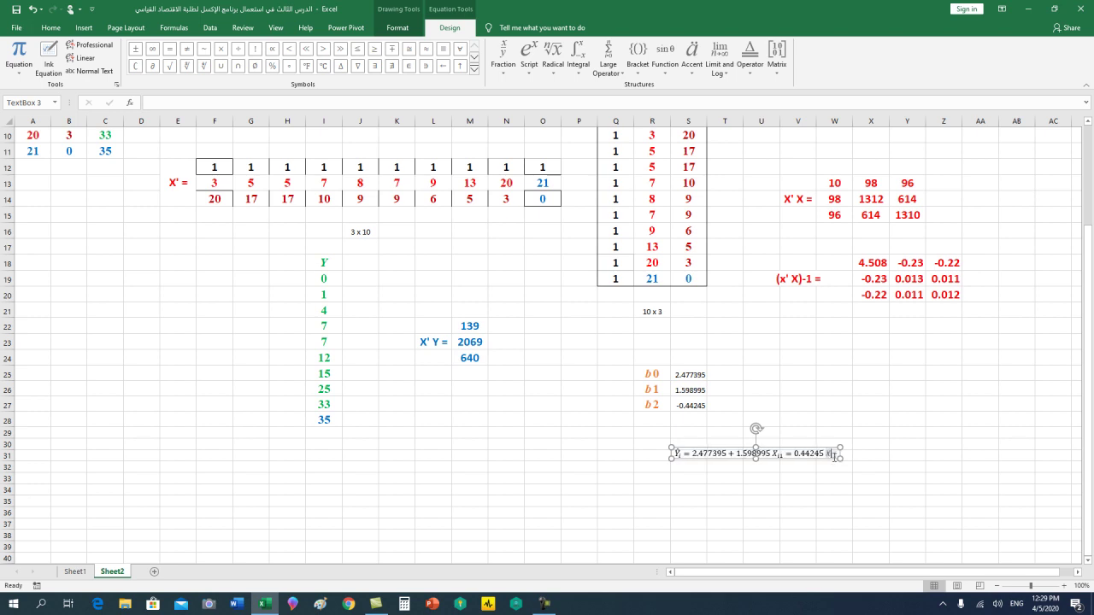
left_click(832, 455)
key("ctrl+a")
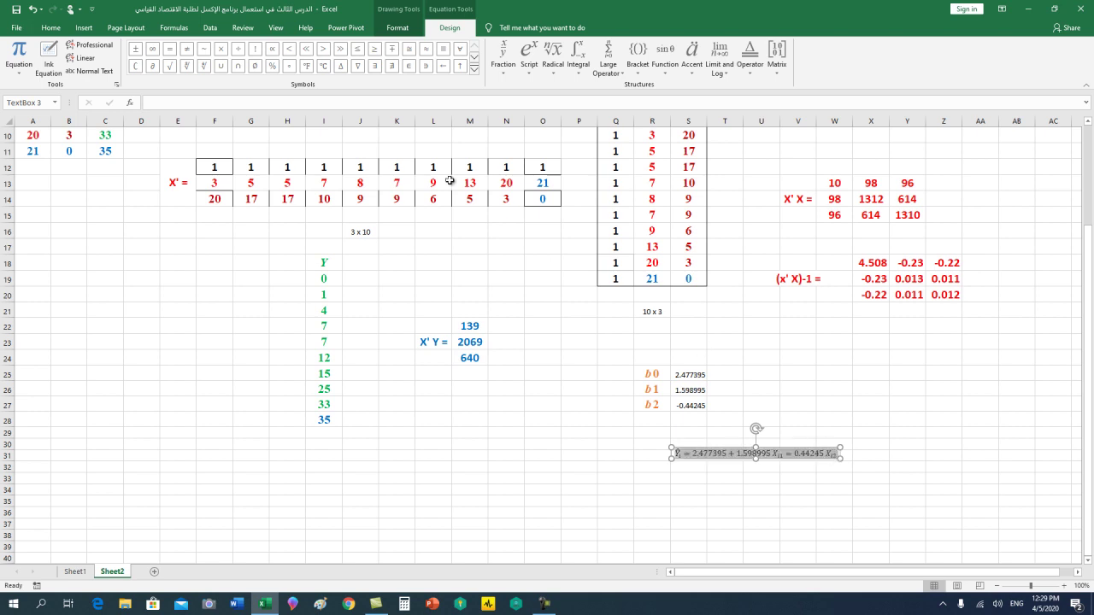
Step: Bold the equation, enlarge it to size 20, and move it further left beneath the tables
left_click(53, 29)
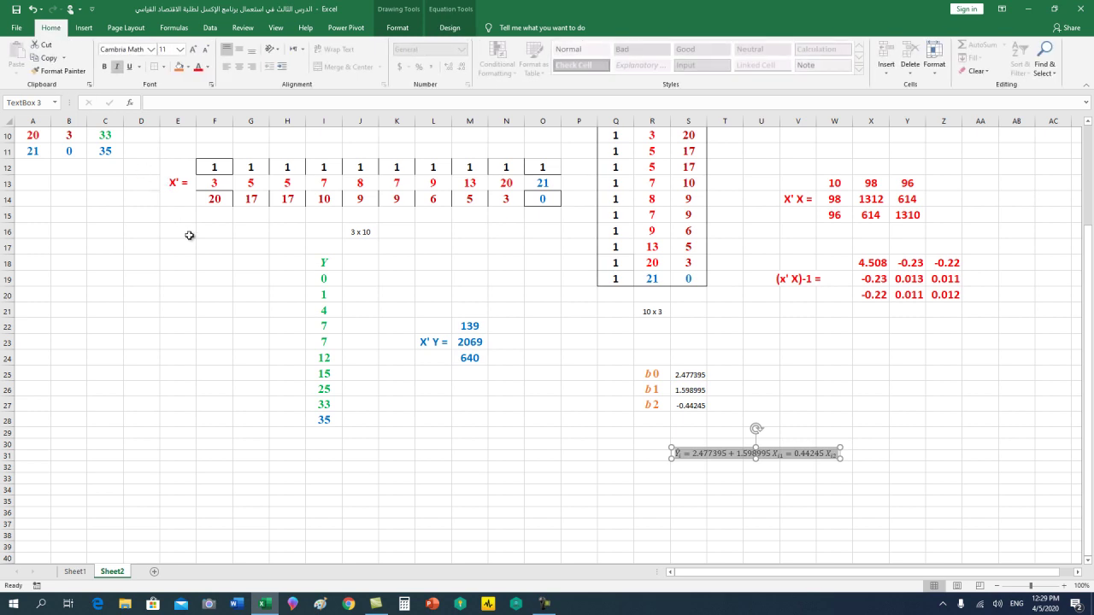
left_click(195, 50)
left_click(195, 50)
left_click(194, 50)
left_click(194, 50)
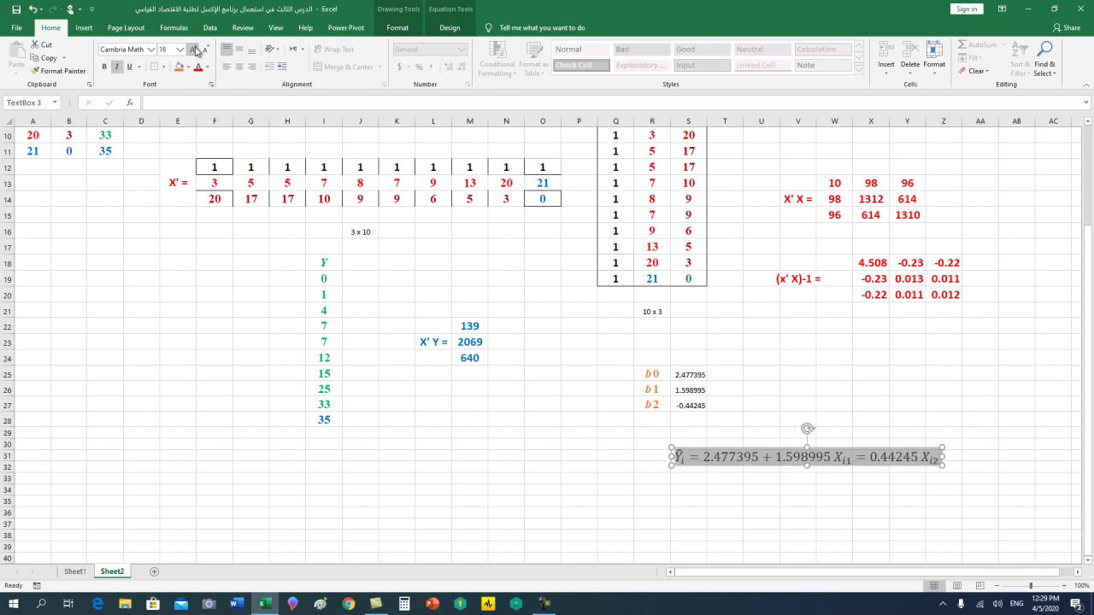
left_click(104, 67)
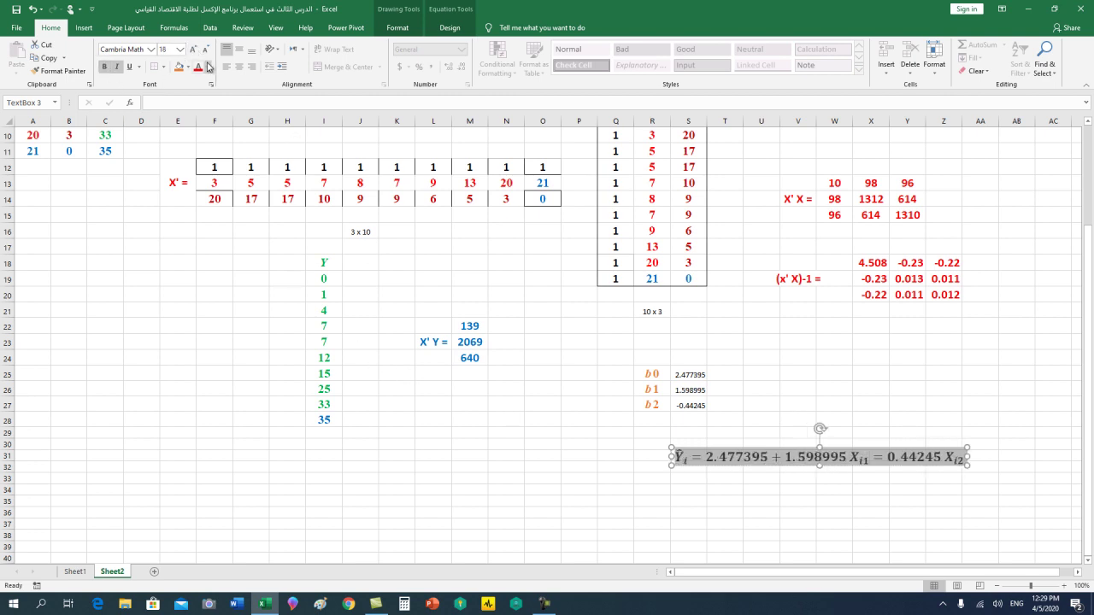
left_click(195, 50)
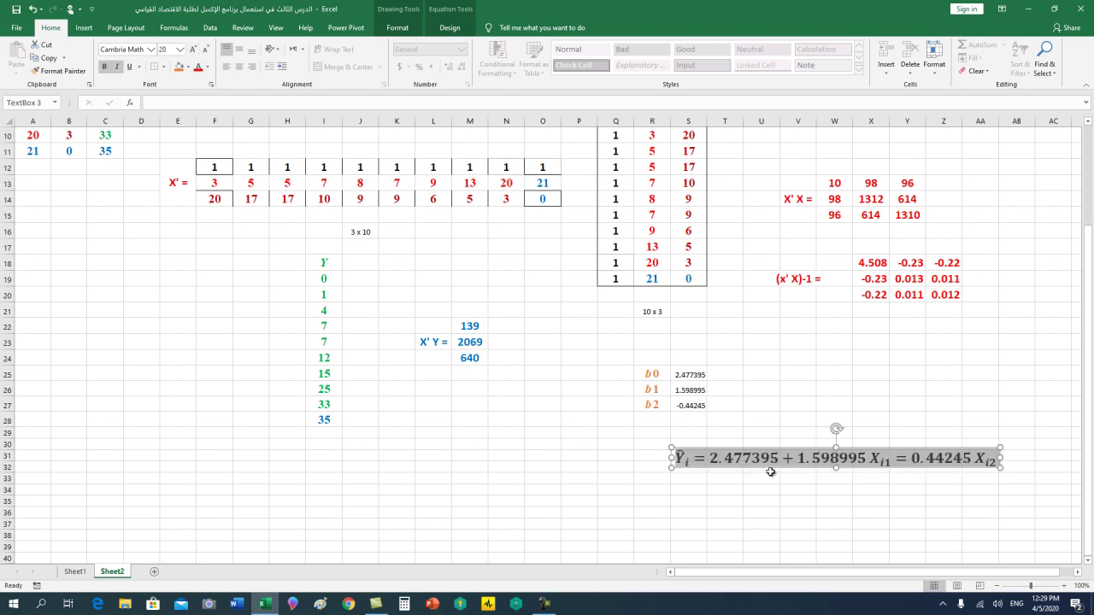
left_click_drag(770, 466, 512, 464)
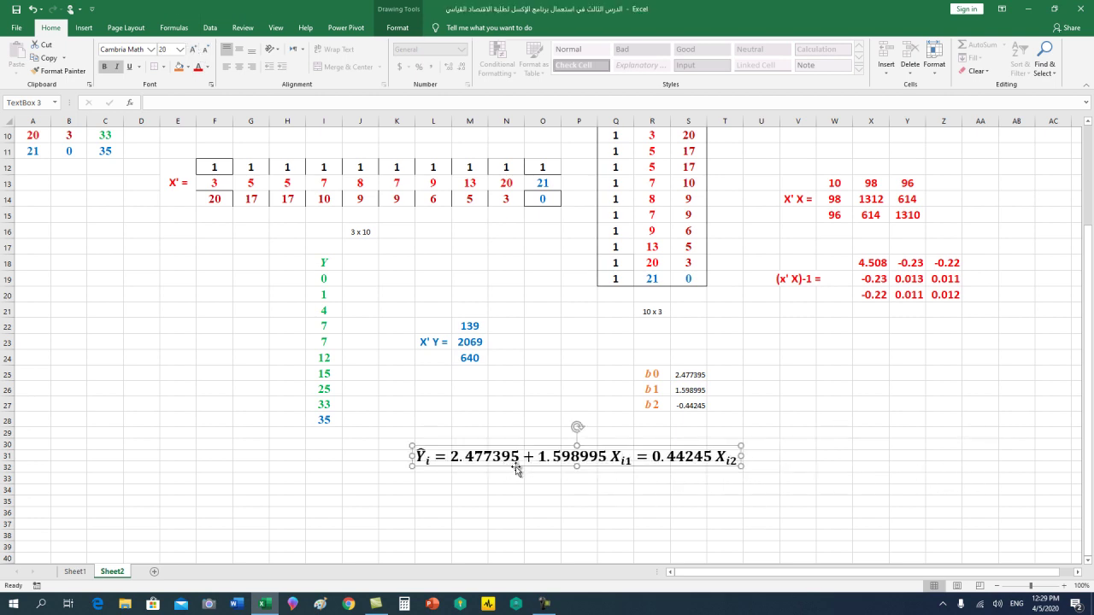
Step: Colour both X terms red and Ŷ blue, then enlarge the whole equation to size 28
double_click(617, 457)
left_click(198, 66)
double_click(720, 458)
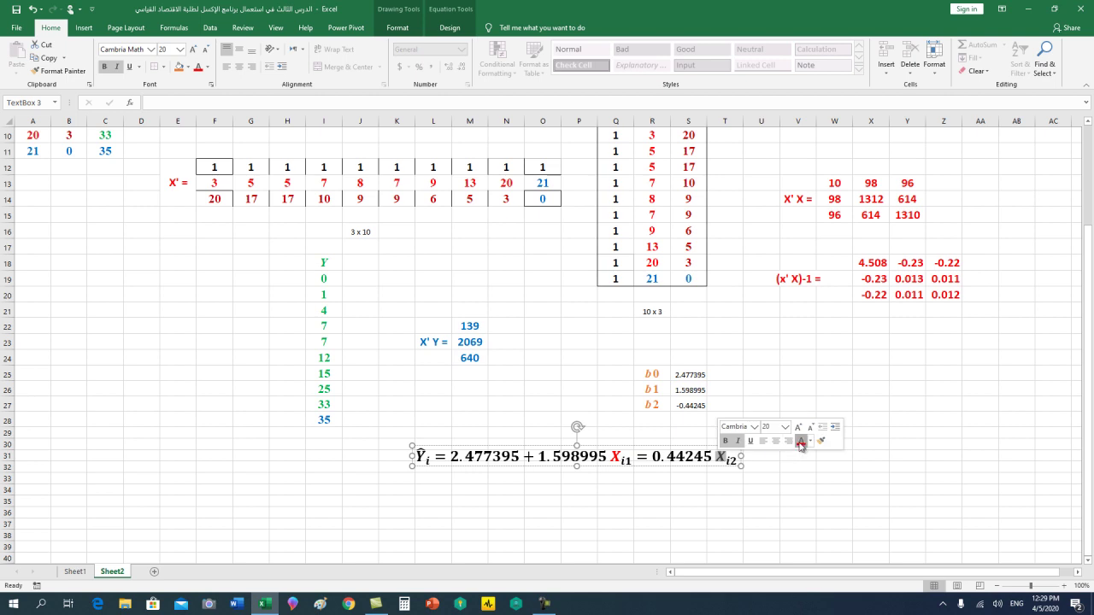
left_click(801, 443)
double_click(423, 458)
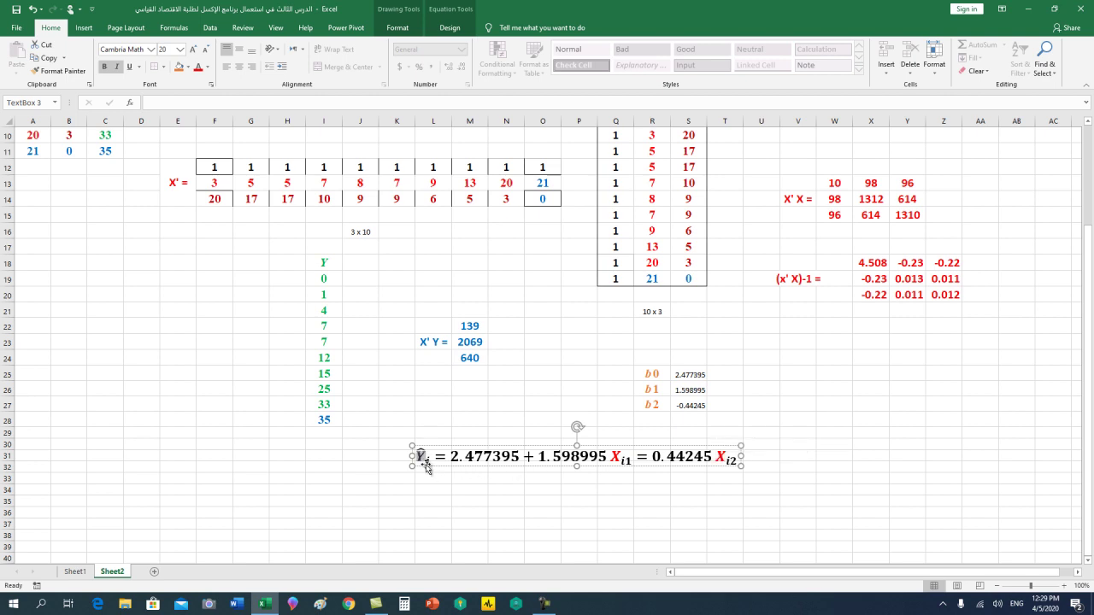
left_click(208, 68)
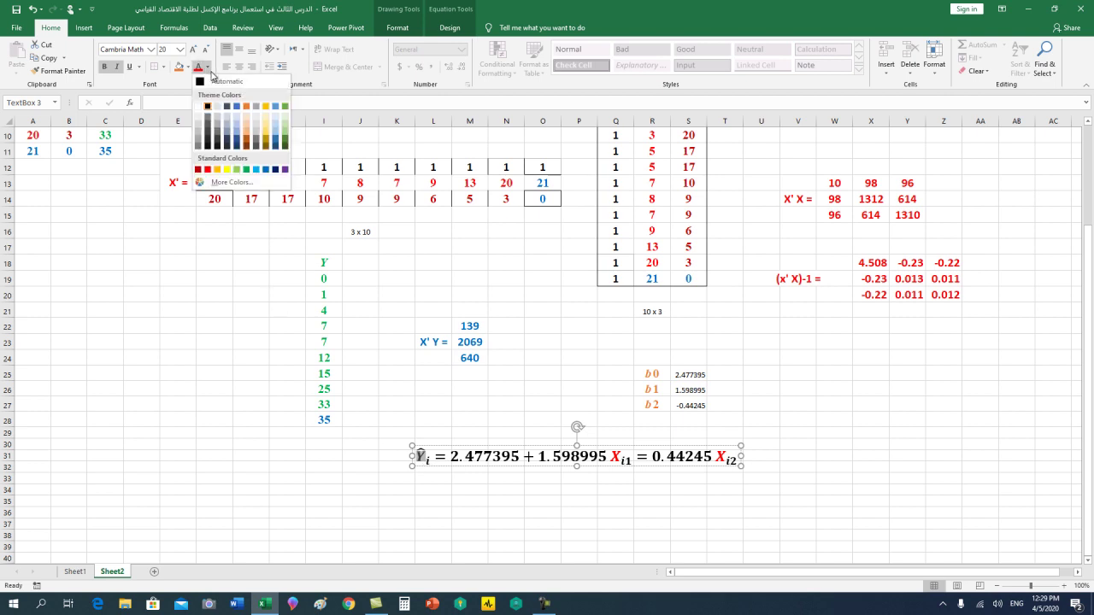
left_click(256, 169)
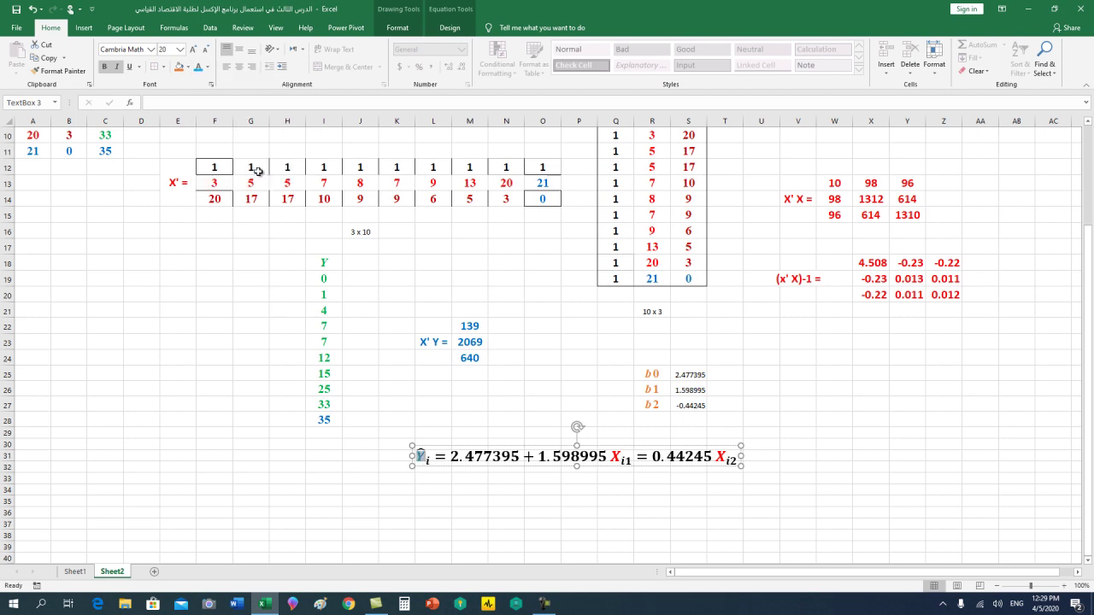
triple_click(478, 466)
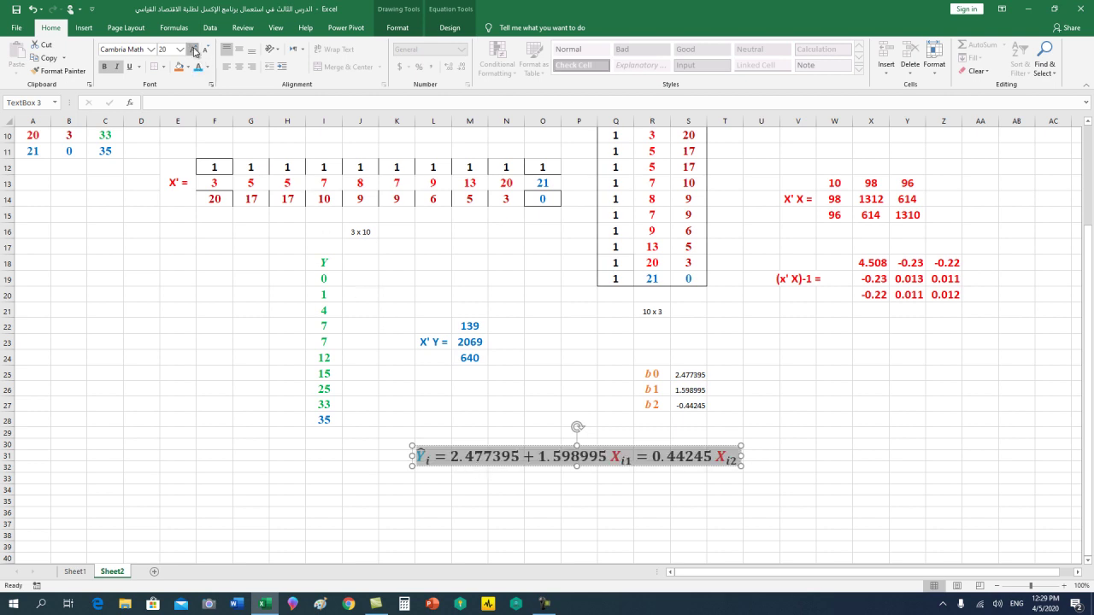
left_click(193, 49)
left_click(193, 48)
left_click(317, 460)
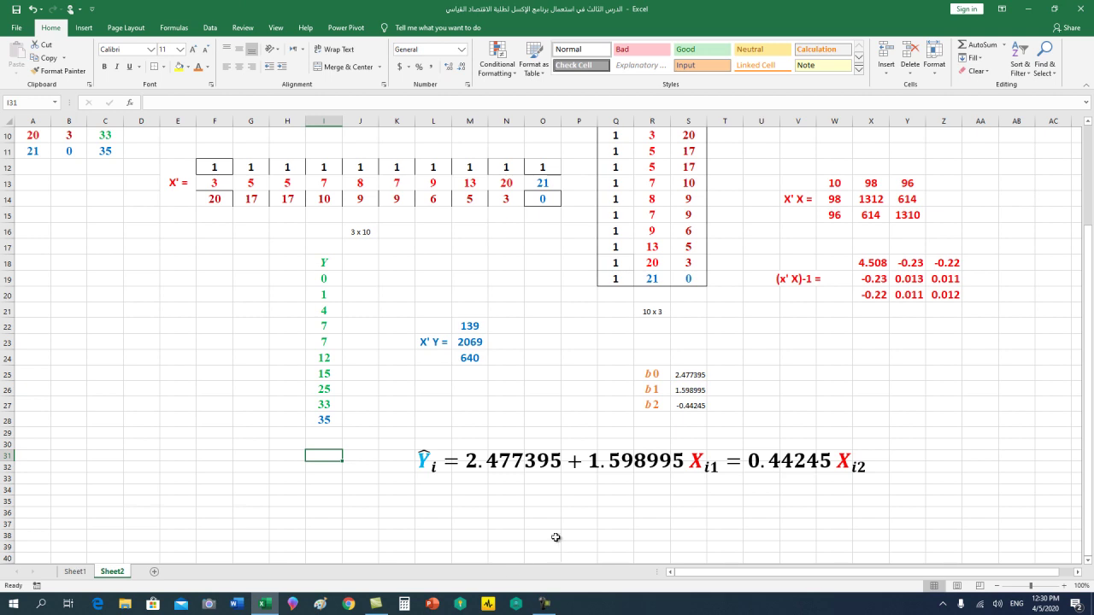
Step: Make the coefficient values in S25:S27 larger, bold and orange
left_click_drag(697, 374, 693, 403)
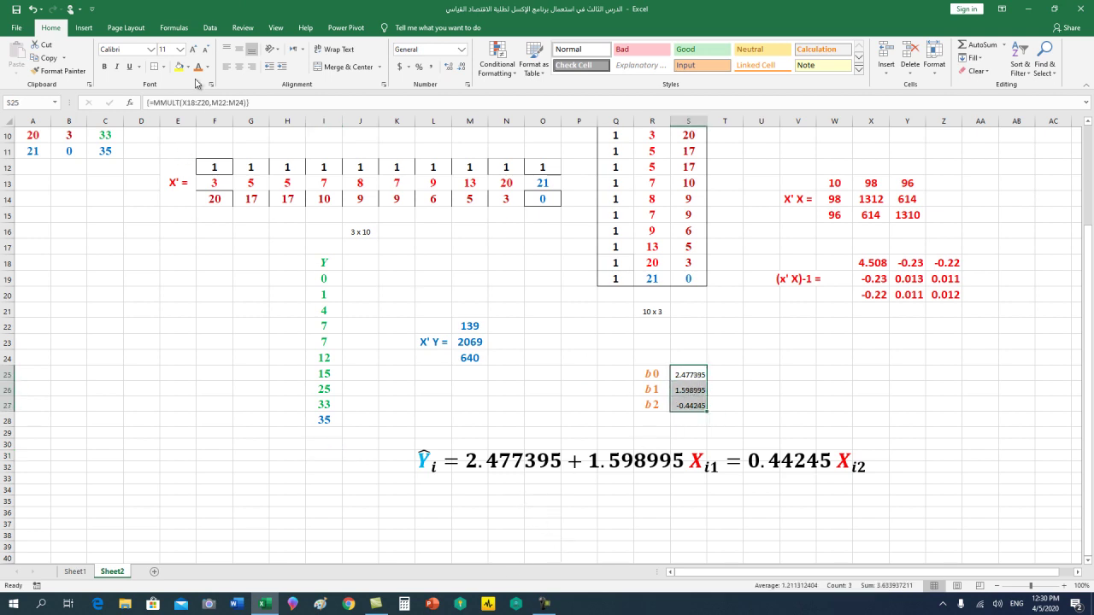
left_click(194, 49)
left_click(194, 50)
left_click(194, 49)
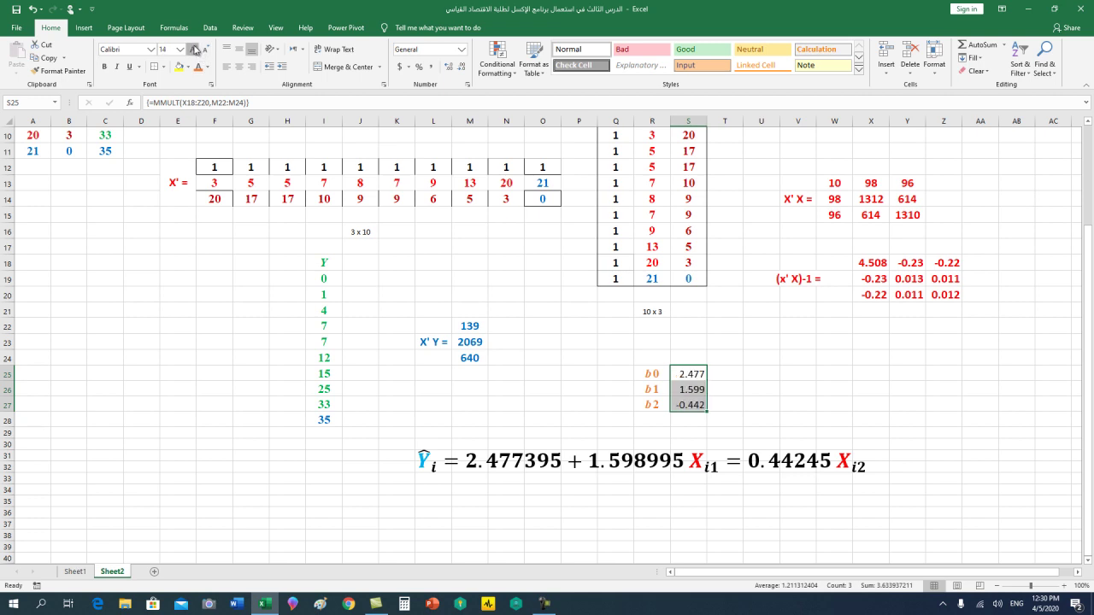
left_click(106, 67)
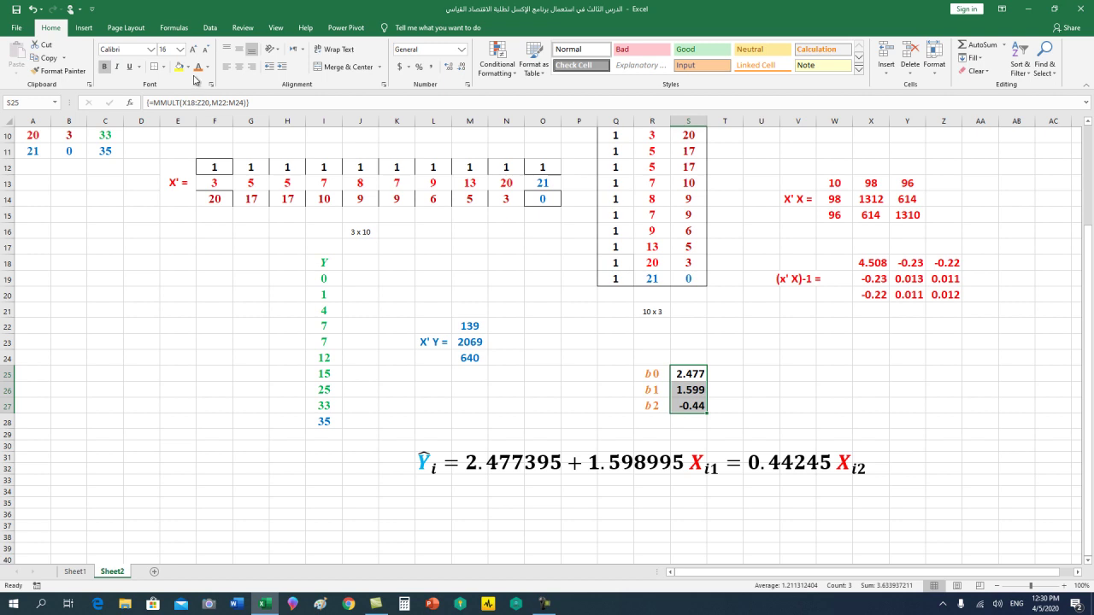
left_click(198, 67)
left_click(260, 425)
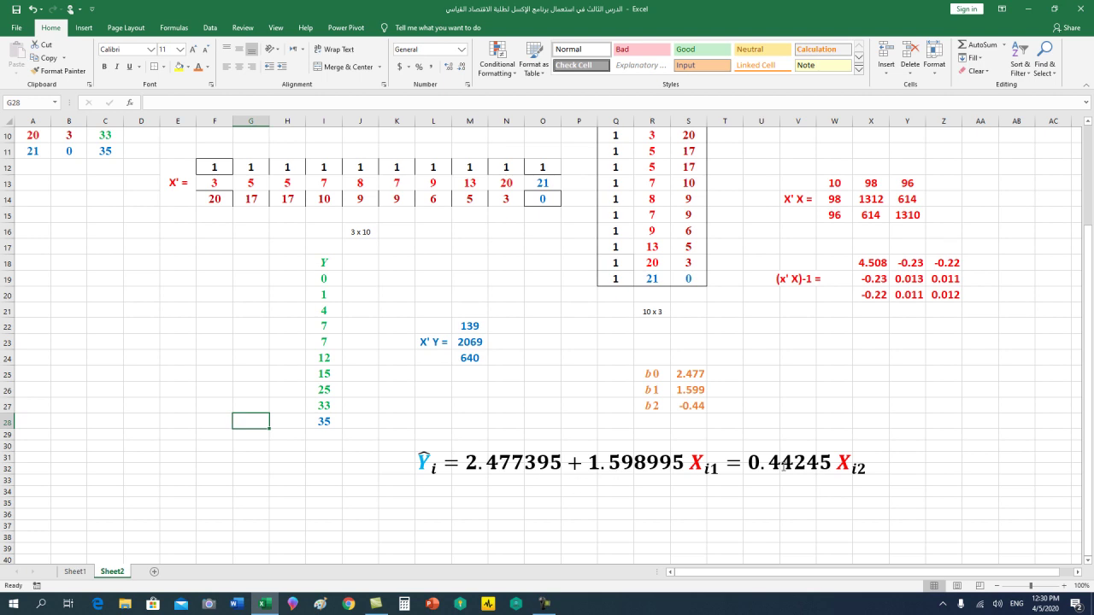
Step: Replace the '=' before 0.44245 in the equation with a minus sign
left_click(728, 467)
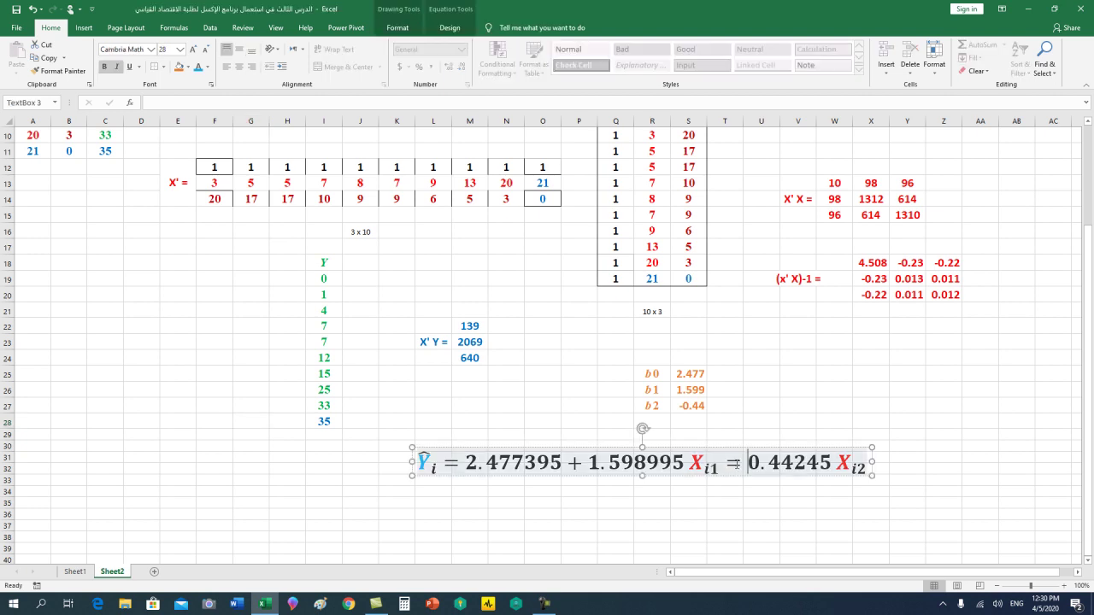
double_click(734, 465)
type("-")
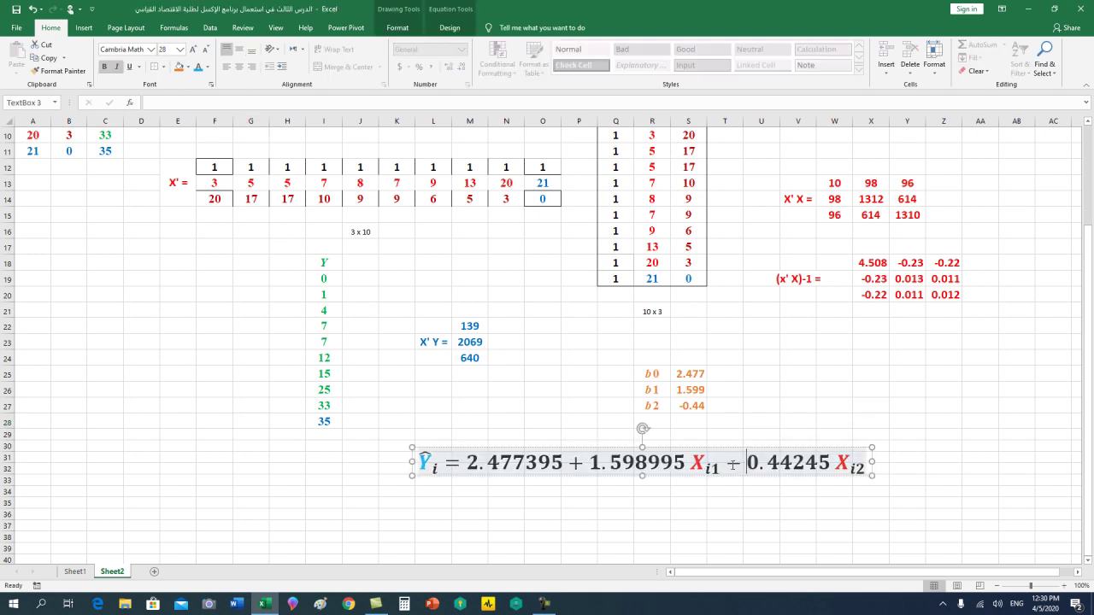